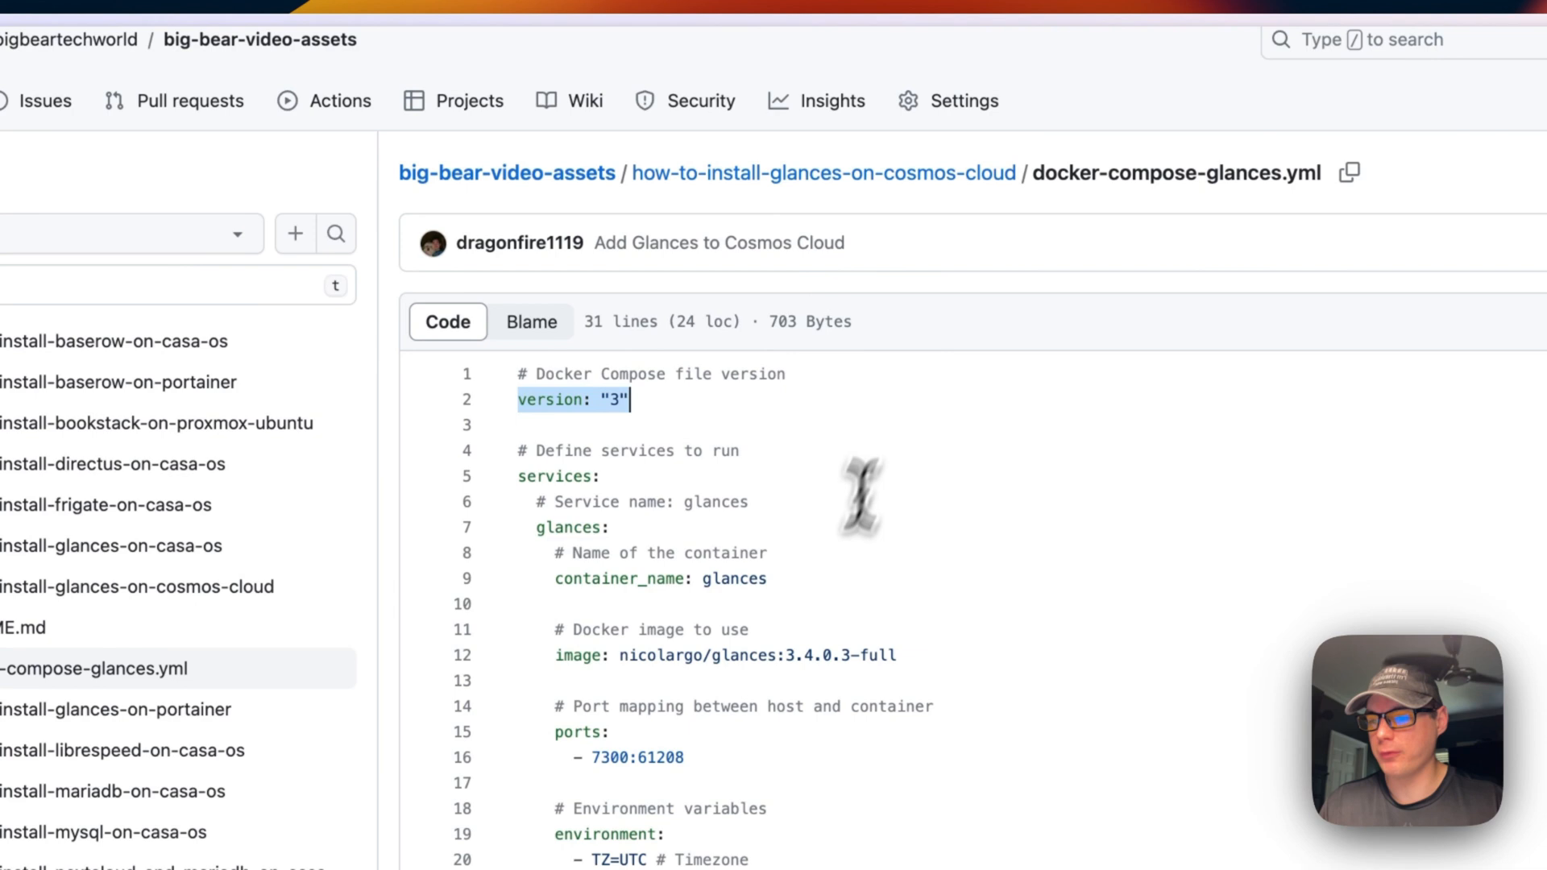
- Examine the services, container name, Docker image and port mapping definitions in docker-compose-glances.yml
drag(517, 477, 756, 489)
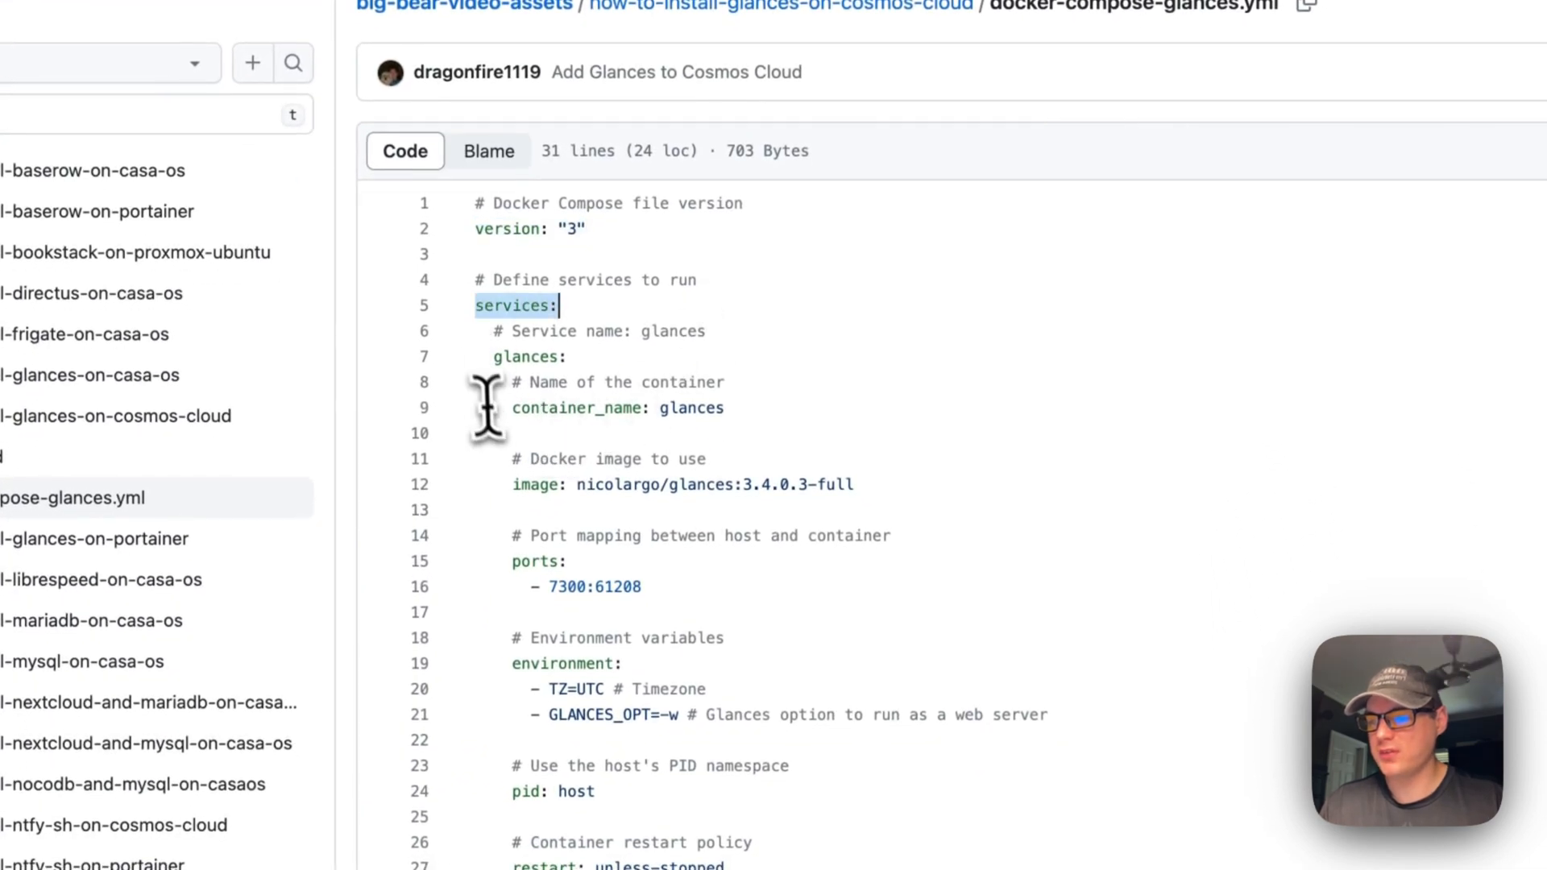
double_click(517, 306)
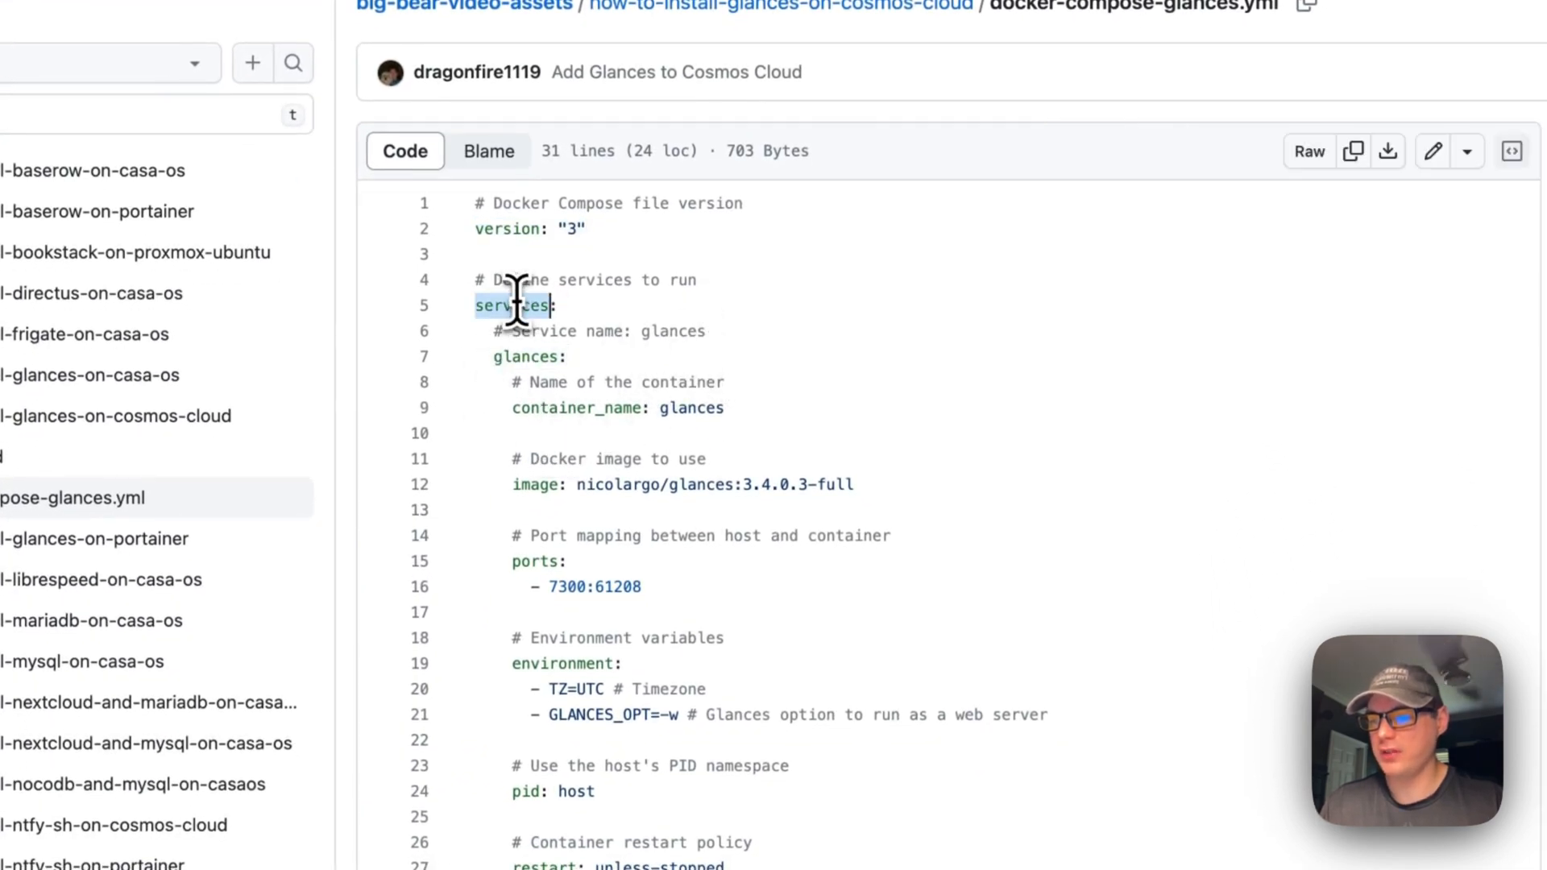
double_click(509, 358)
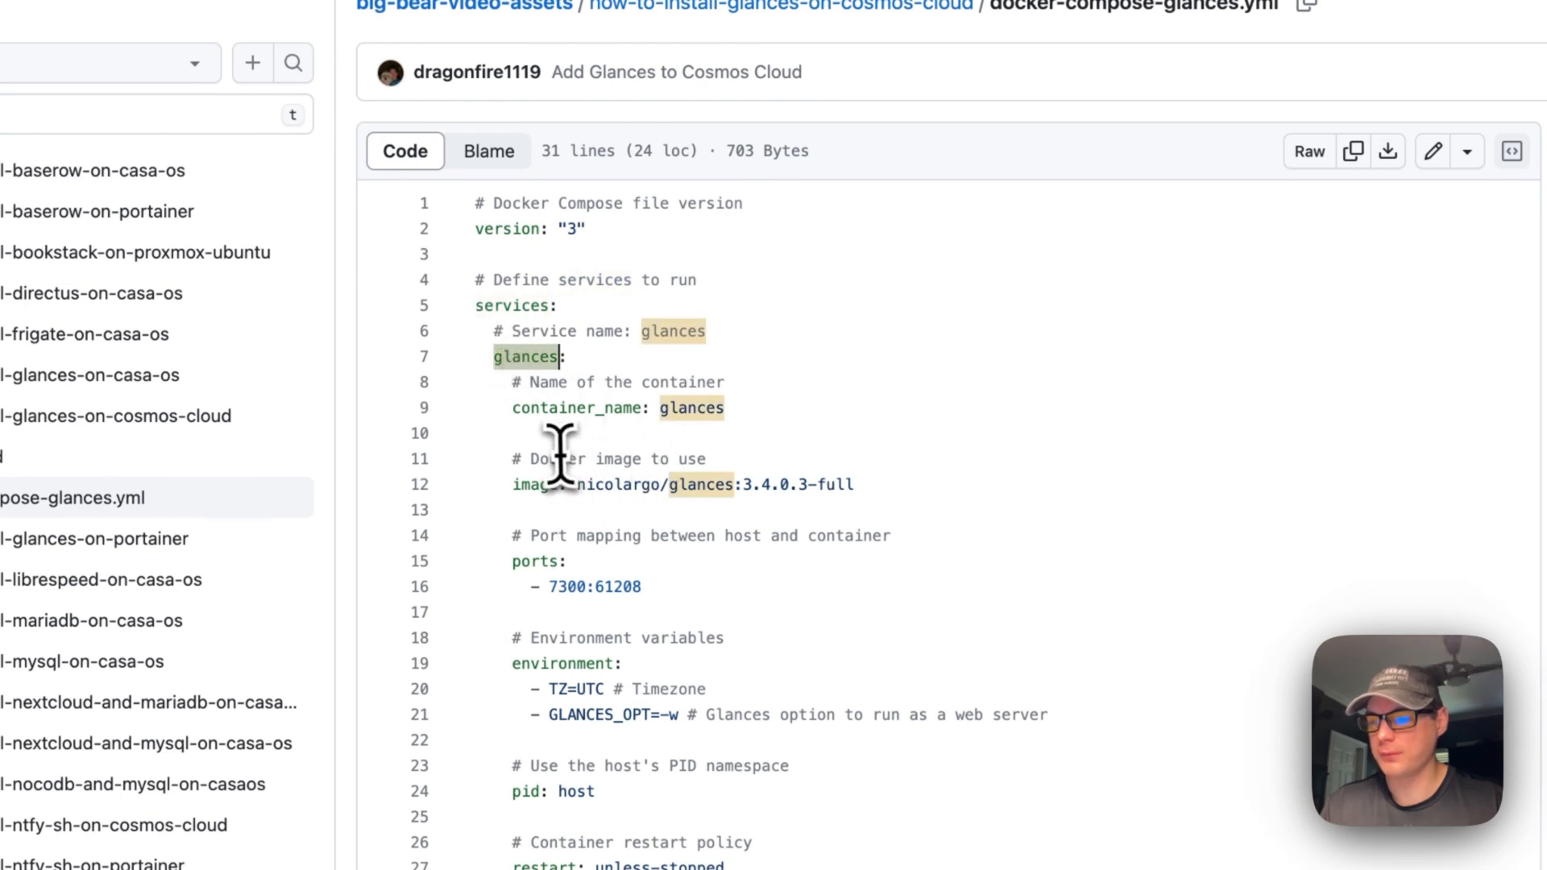
drag(526, 423, 984, 421)
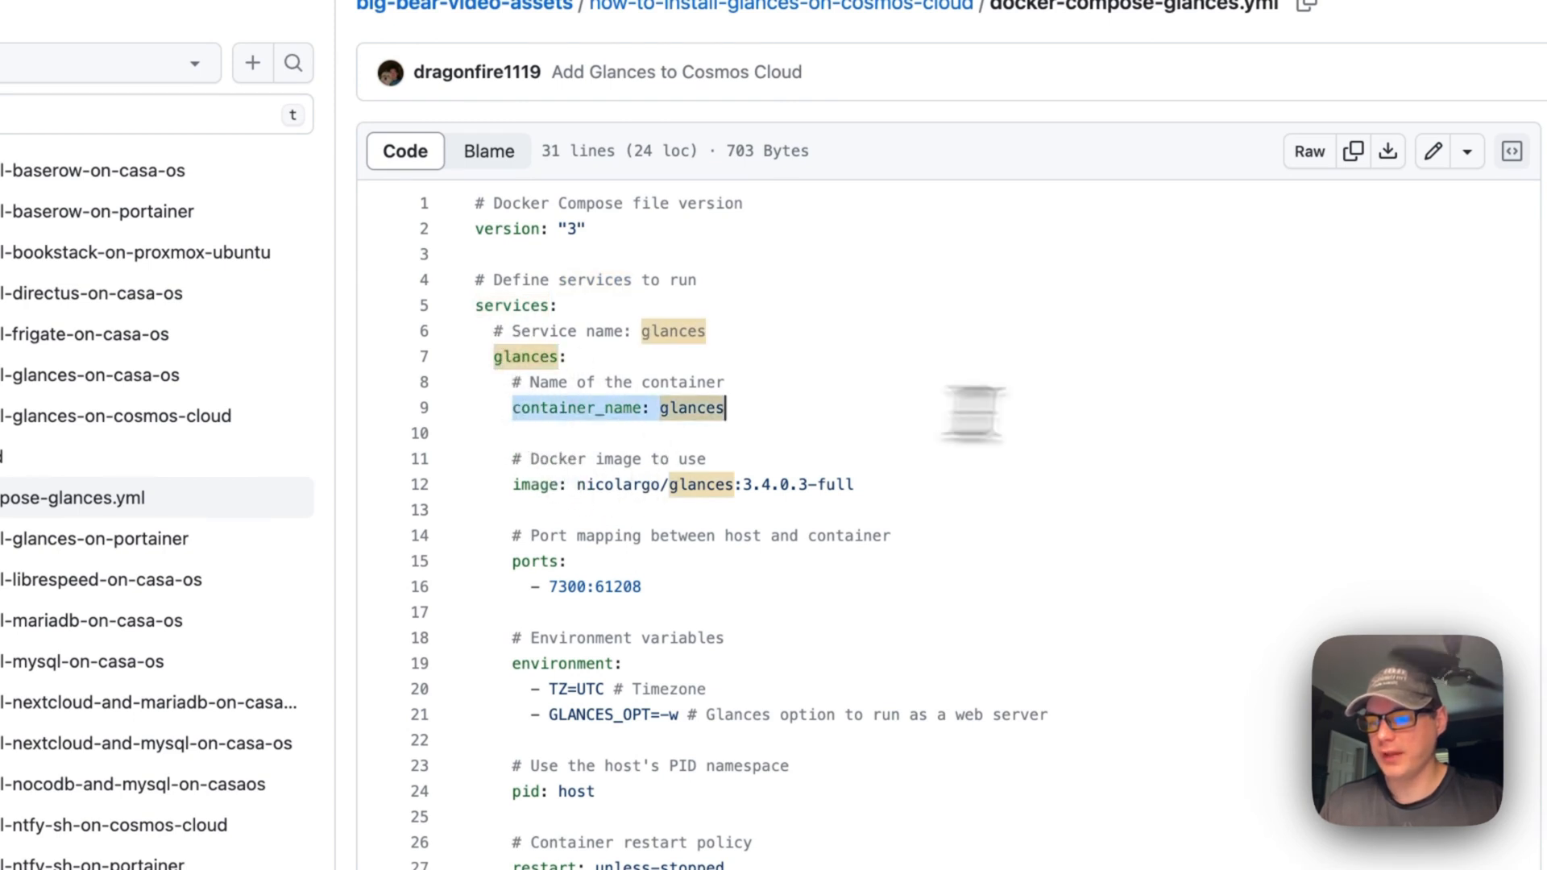
double_click(683, 411)
drag(513, 484, 854, 484)
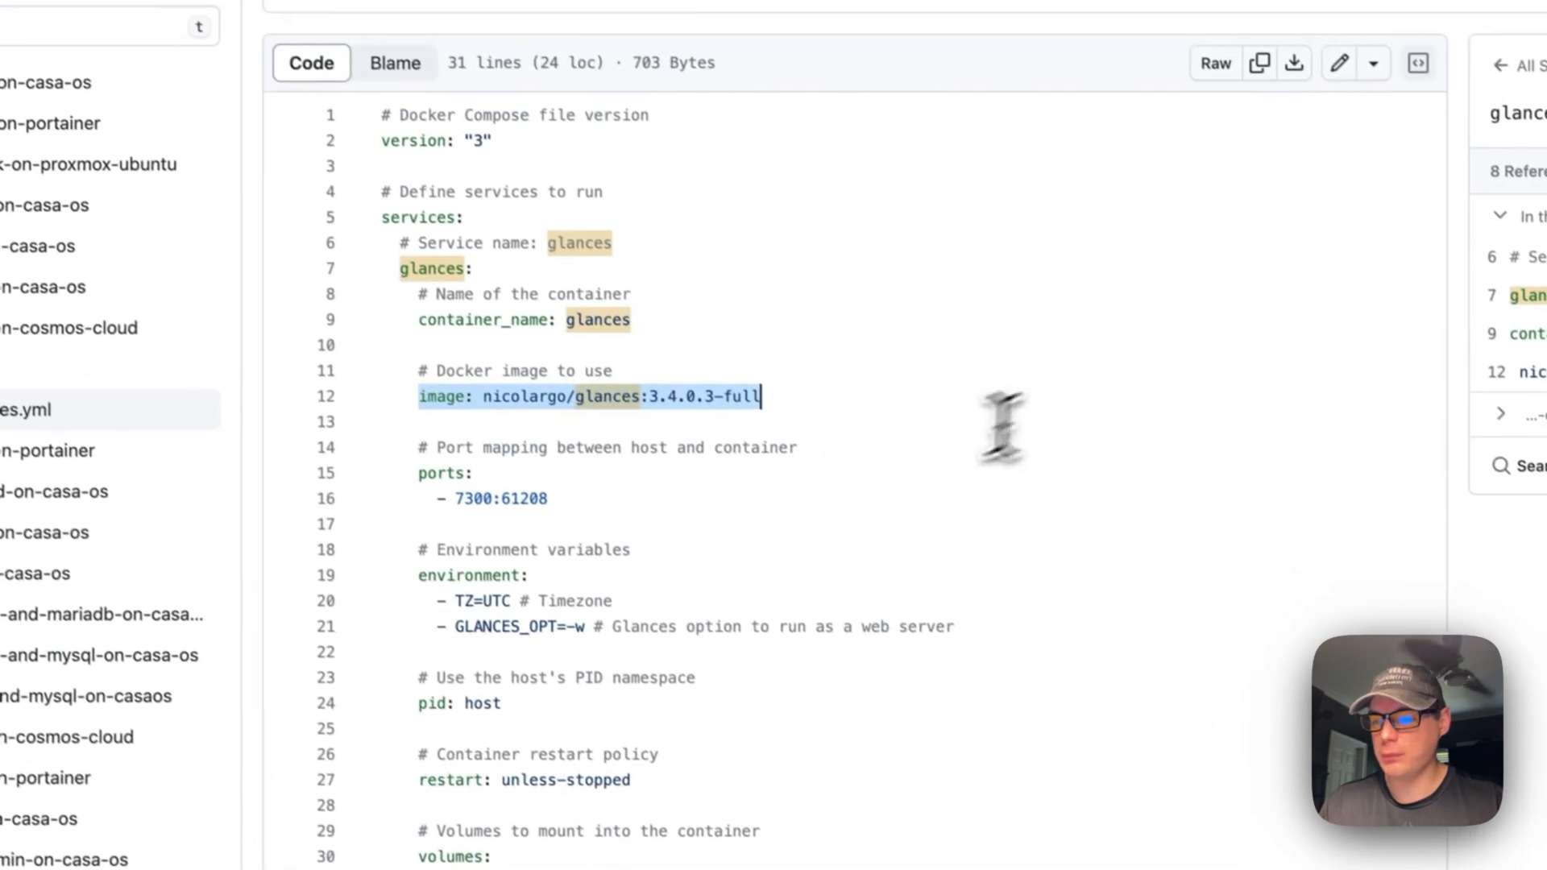
double_click(488, 396)
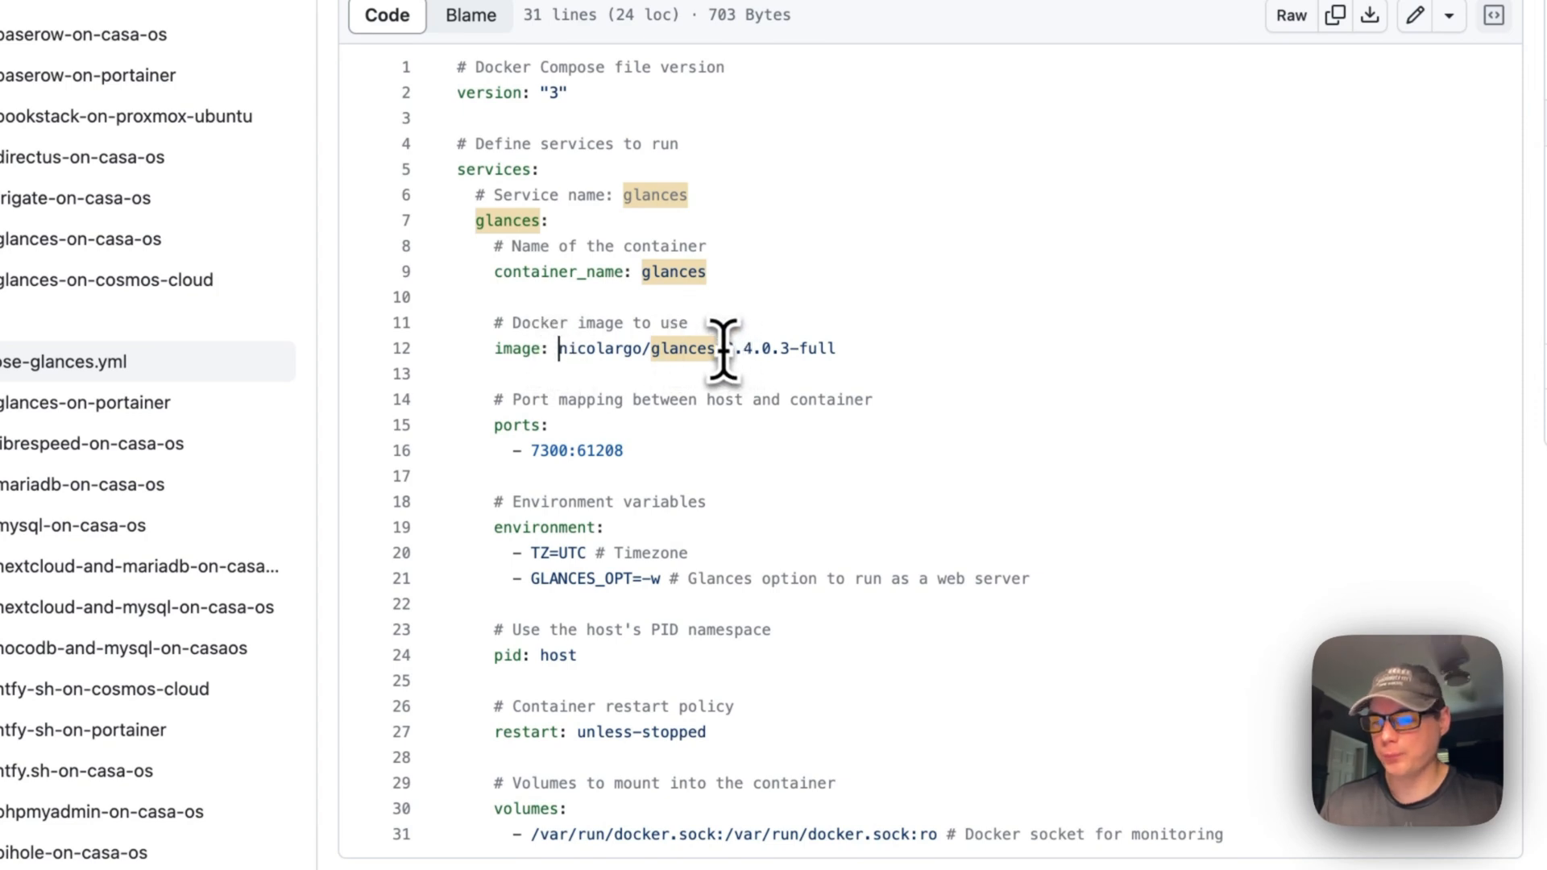
drag(725, 349, 985, 358)
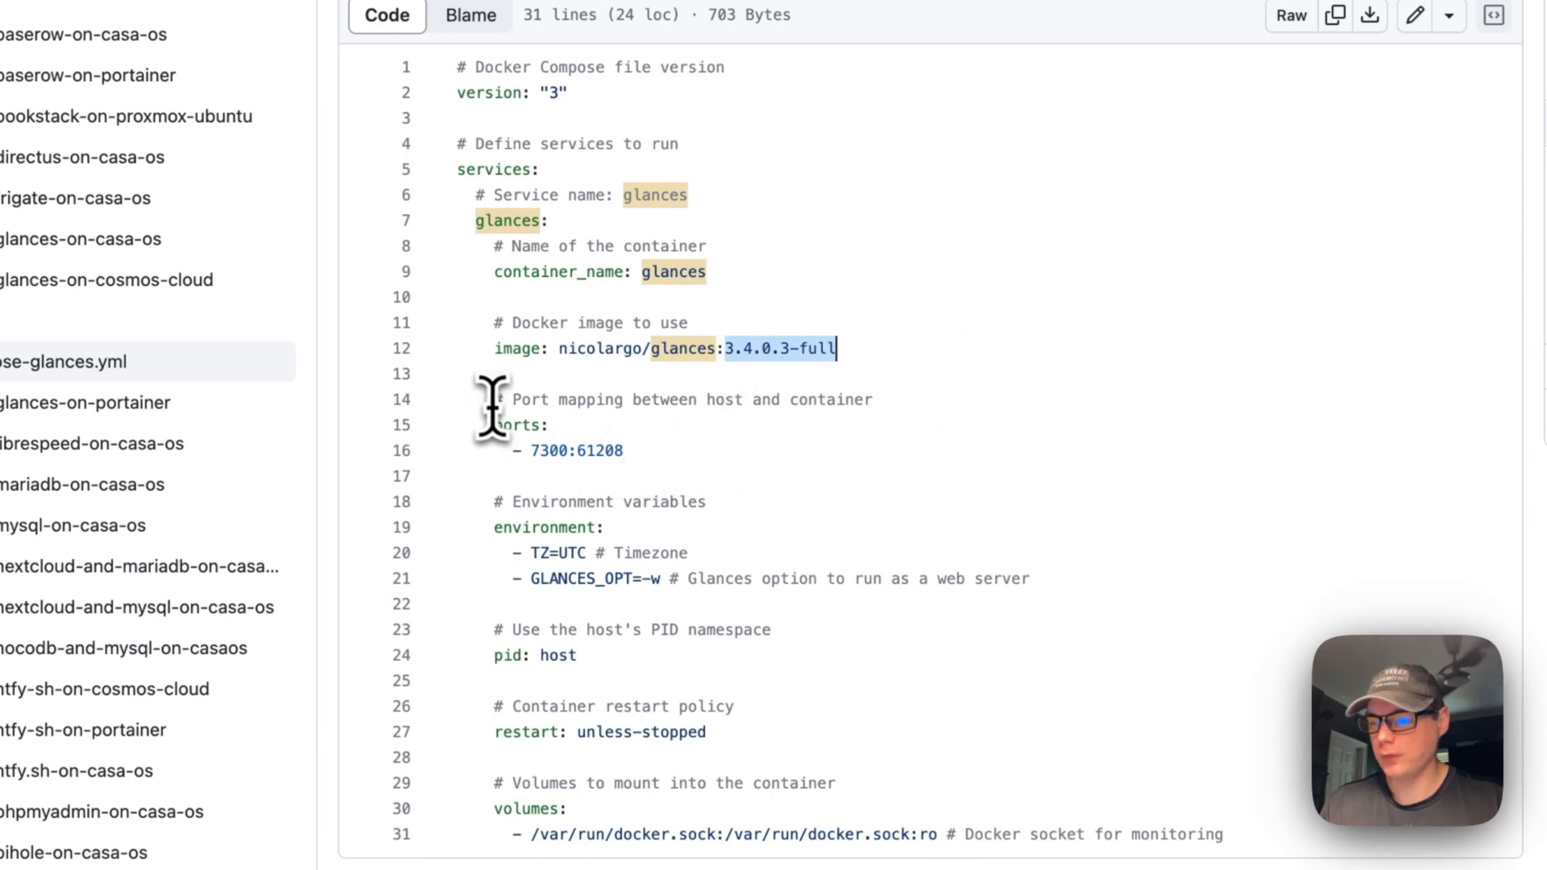
drag(490, 400, 691, 451)
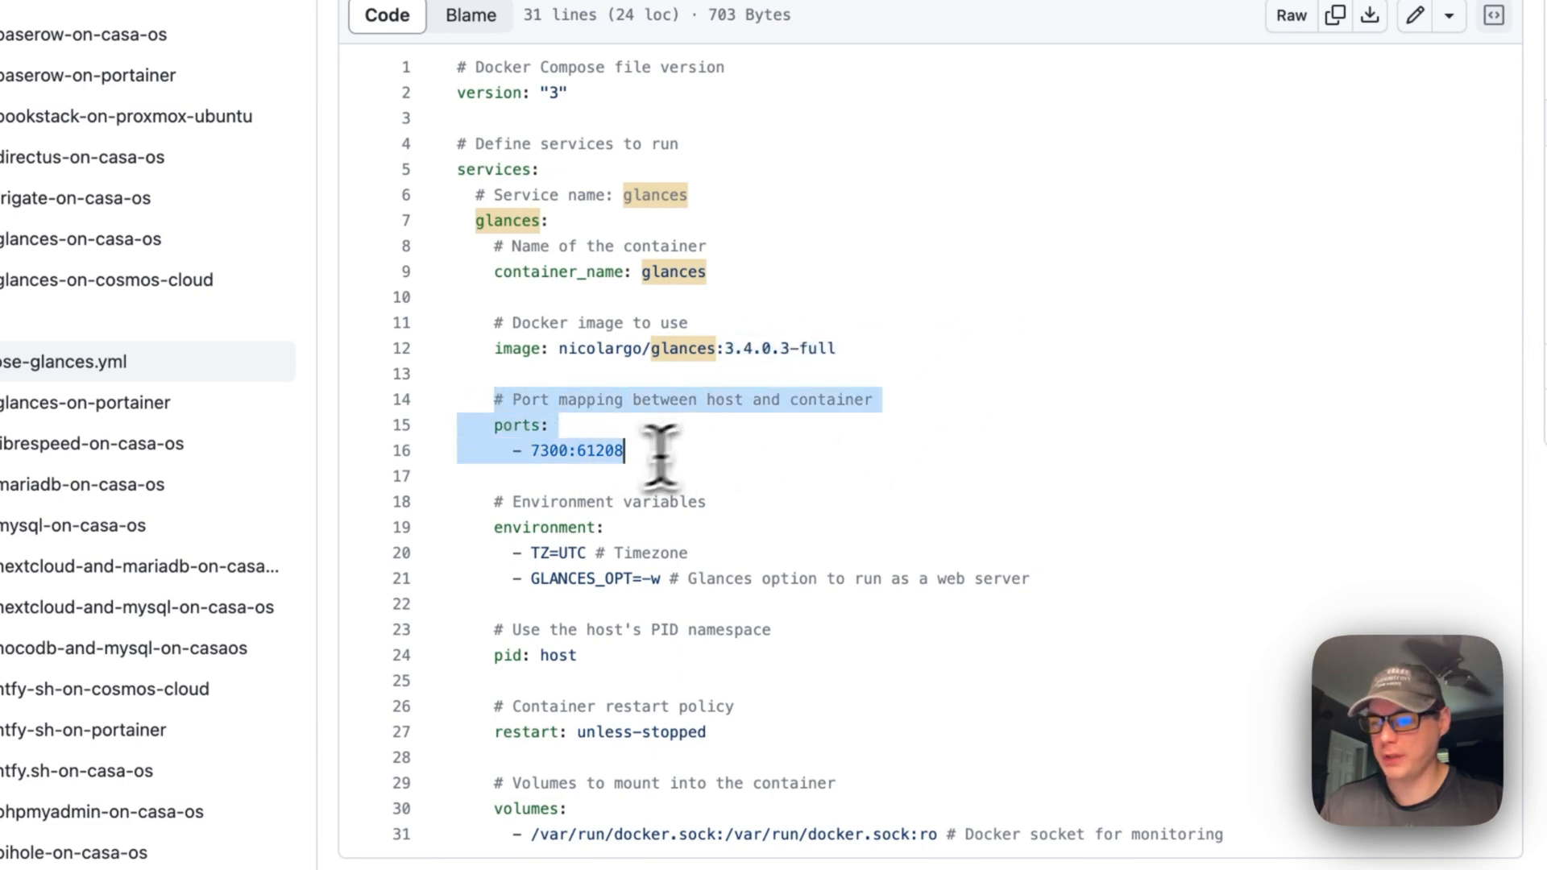
click(605, 452)
double_click(577, 455)
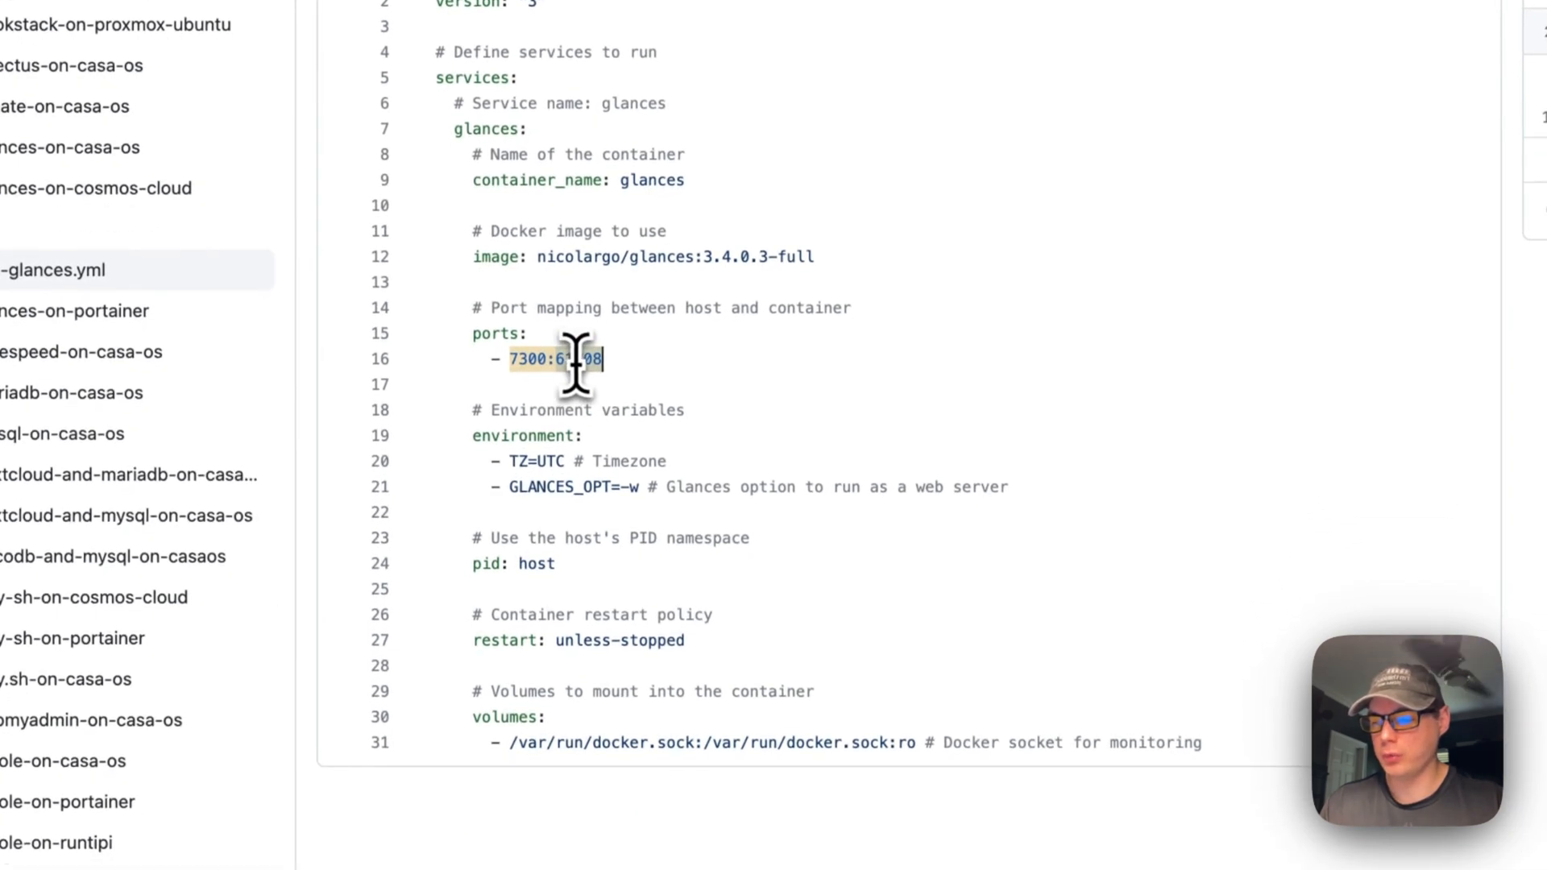
- Examine the compose file's environment variables, PID namespace, restart policy and Docker socket volume definitions
drag(472, 412, 939, 486)
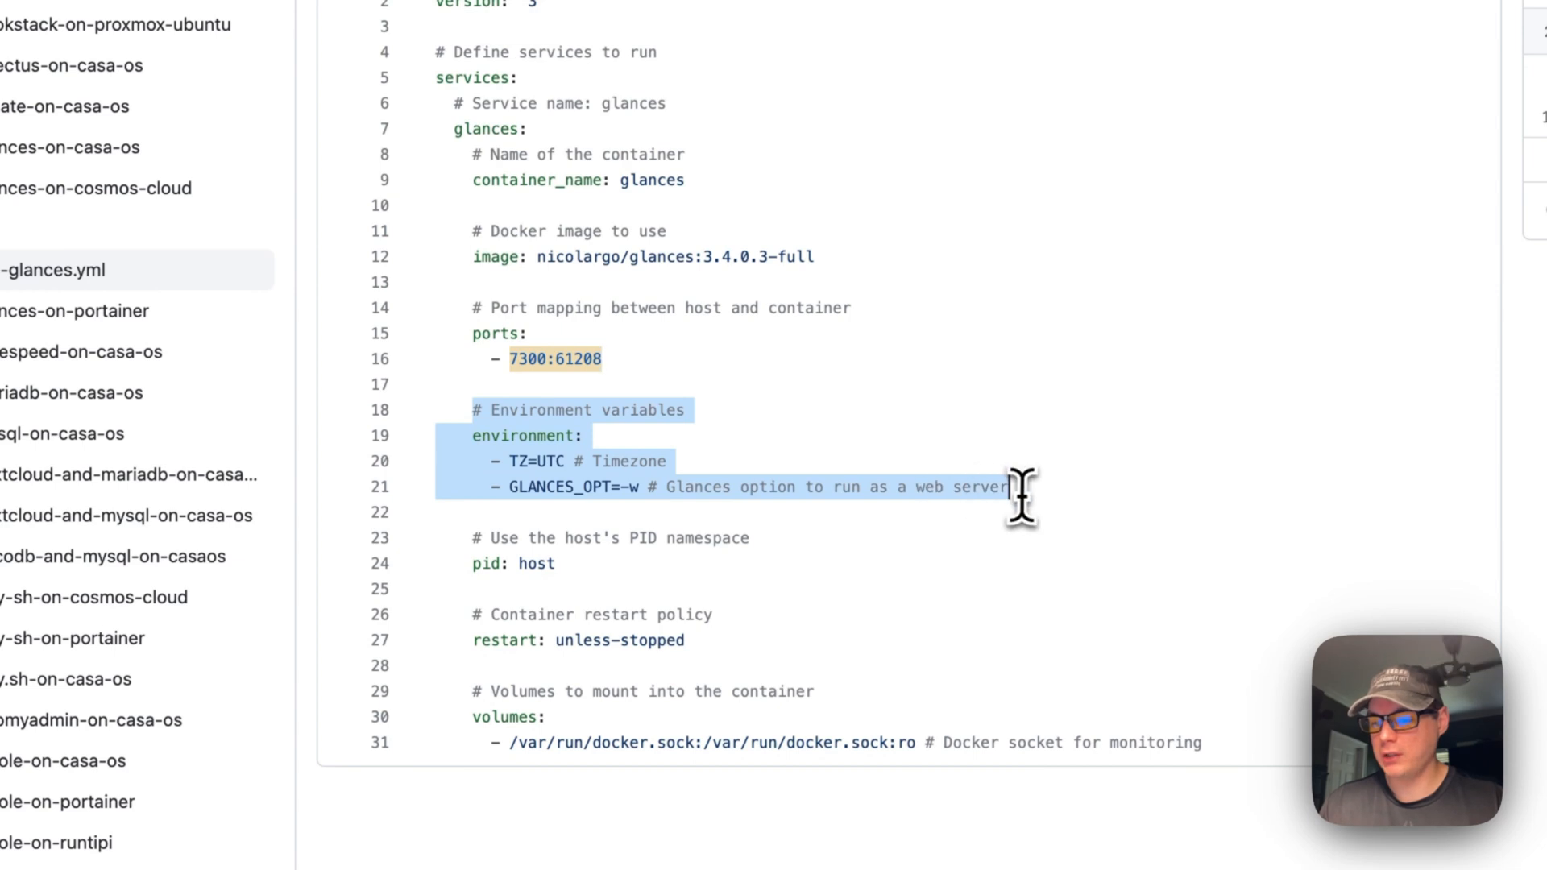
click(523, 464)
double_click(614, 299)
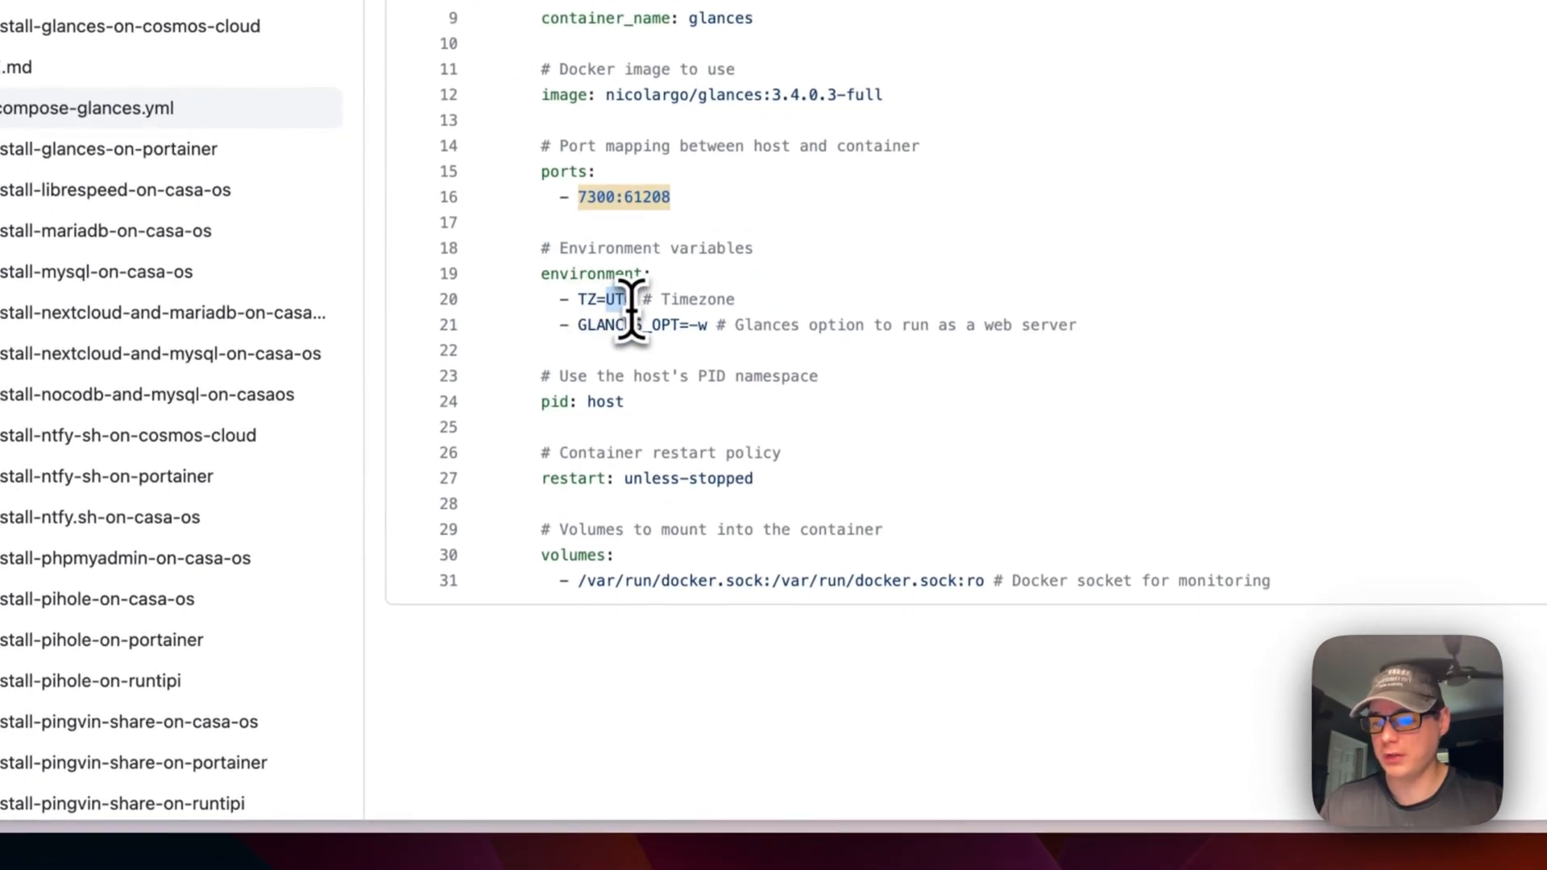
double_click(592, 327)
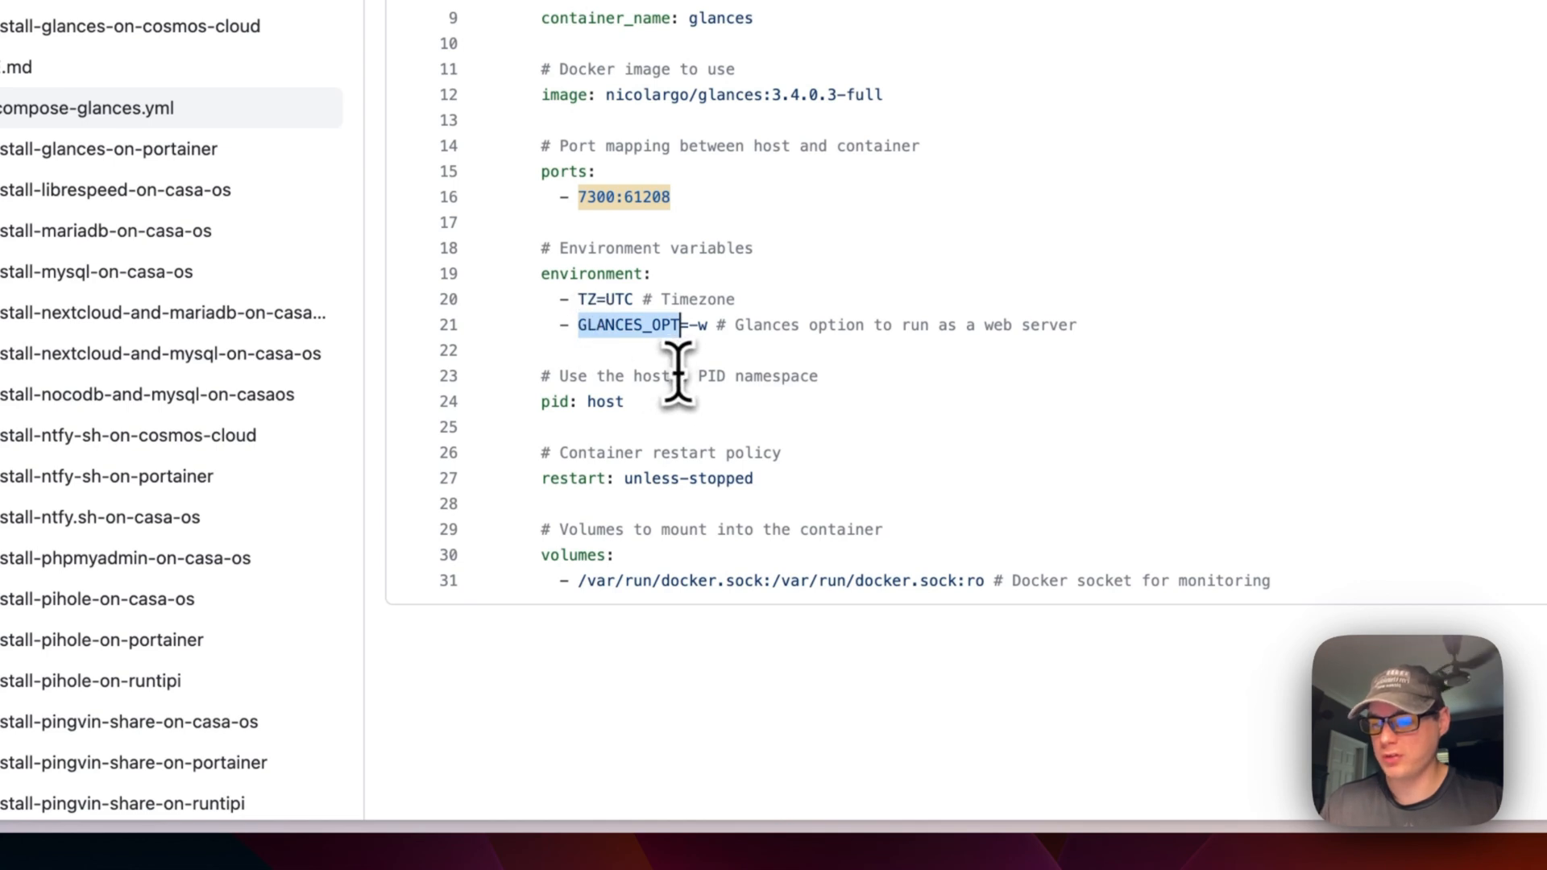
drag(541, 401, 637, 403)
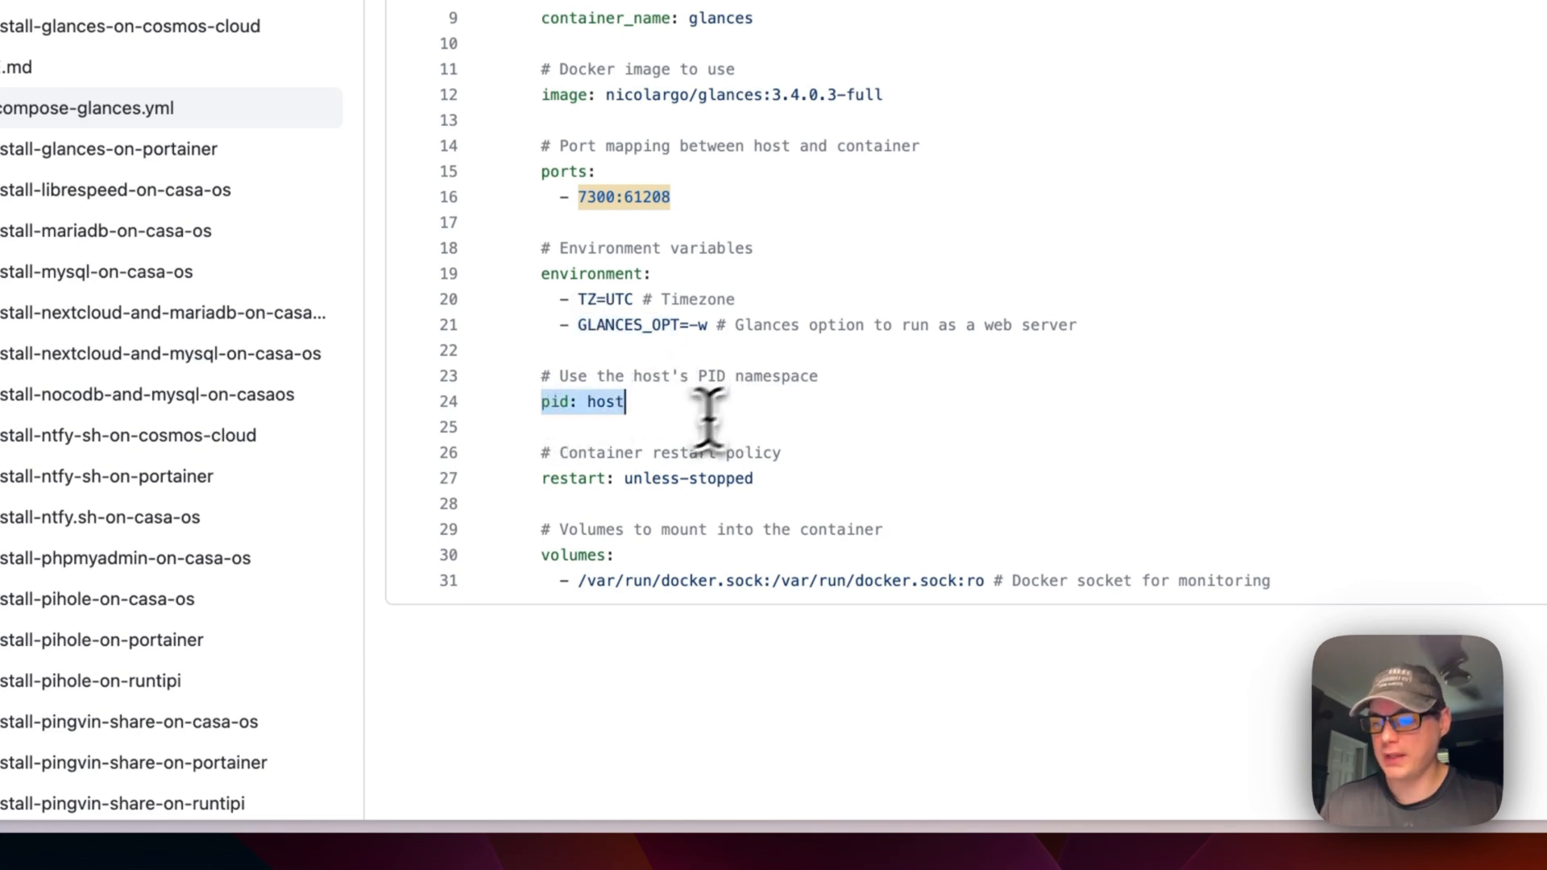
drag(539, 450, 809, 476)
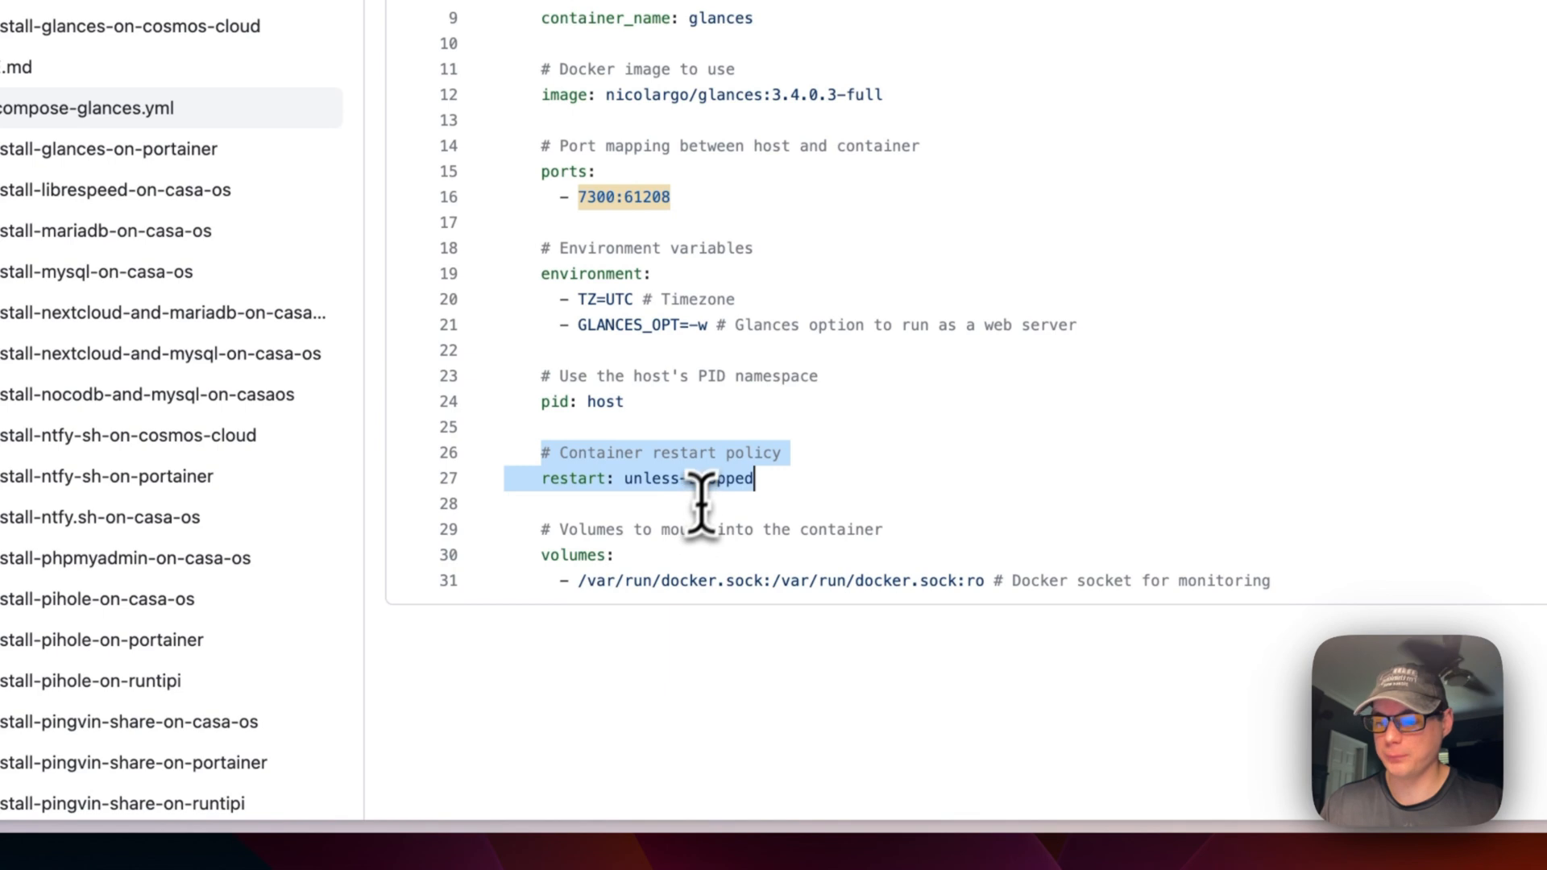
drag(536, 529, 1285, 580)
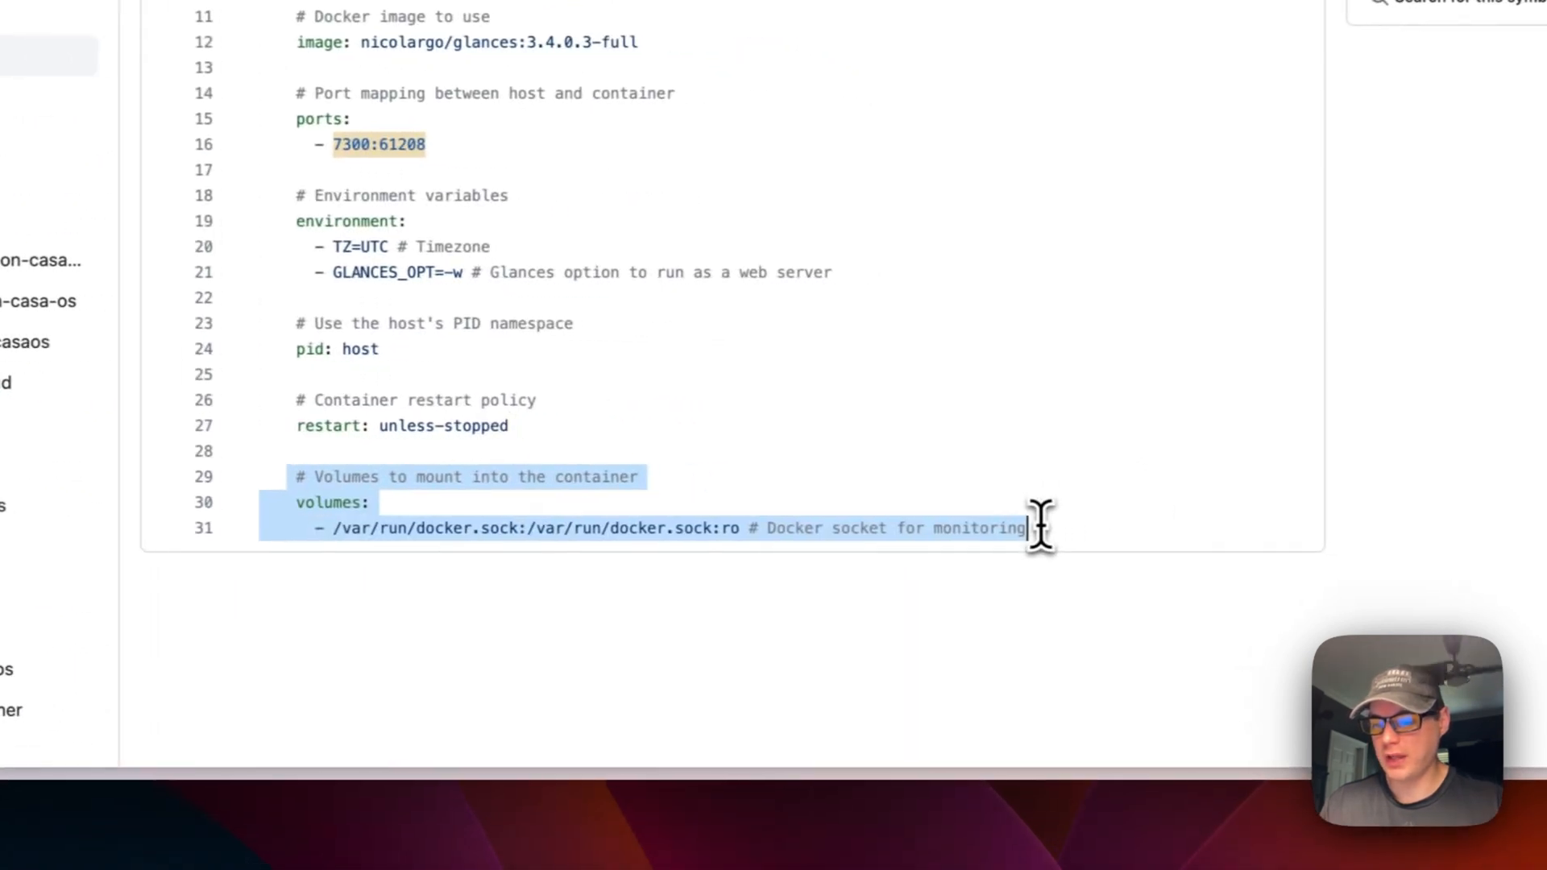
drag(417, 528, 464, 531)
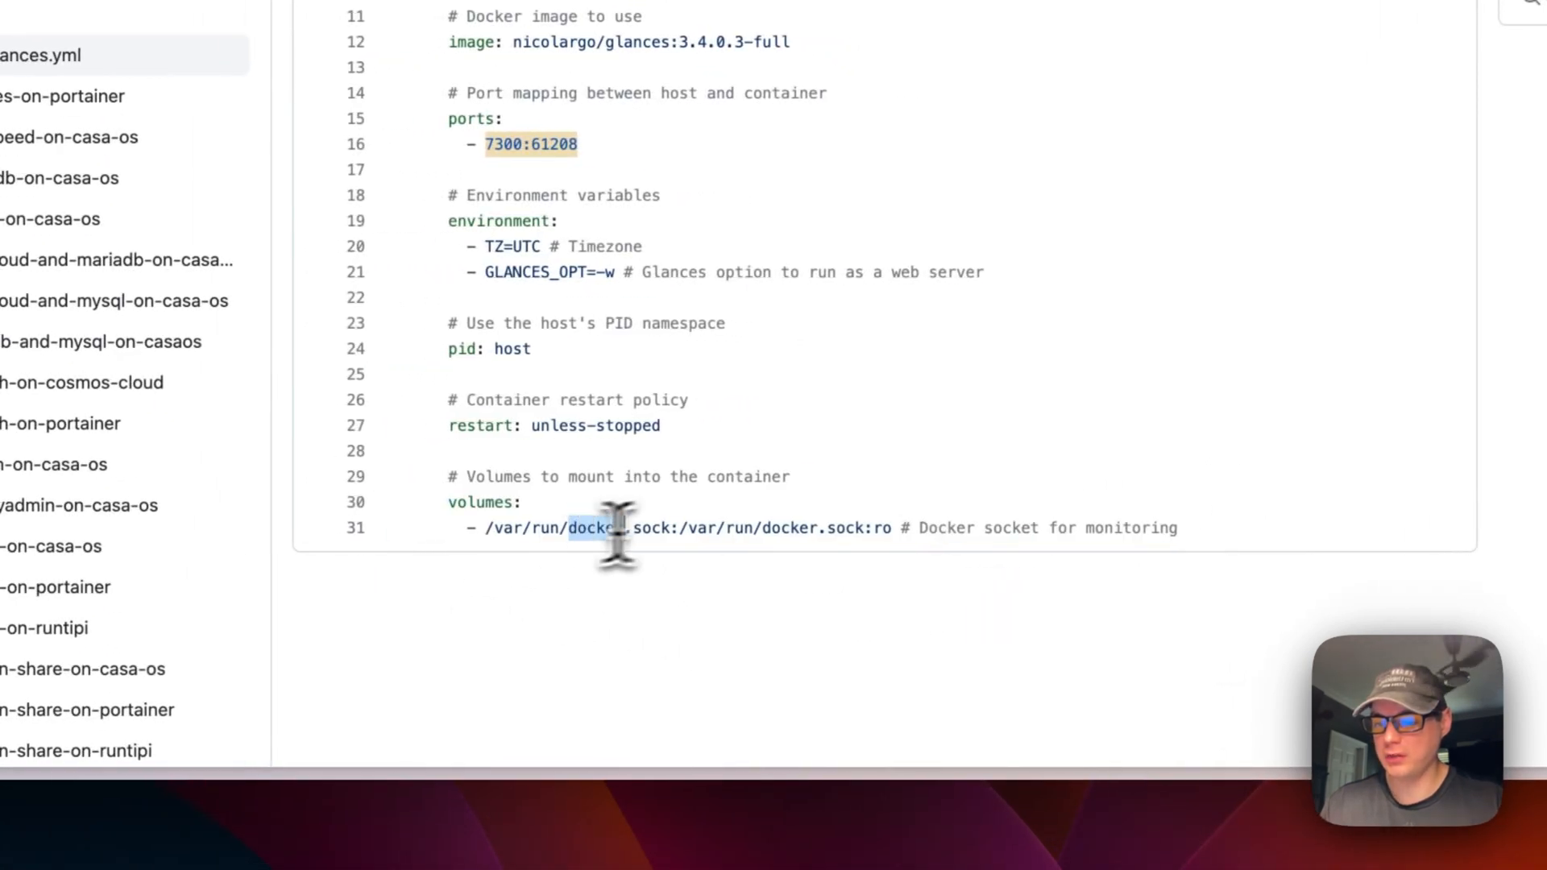
drag(619, 532, 897, 532)
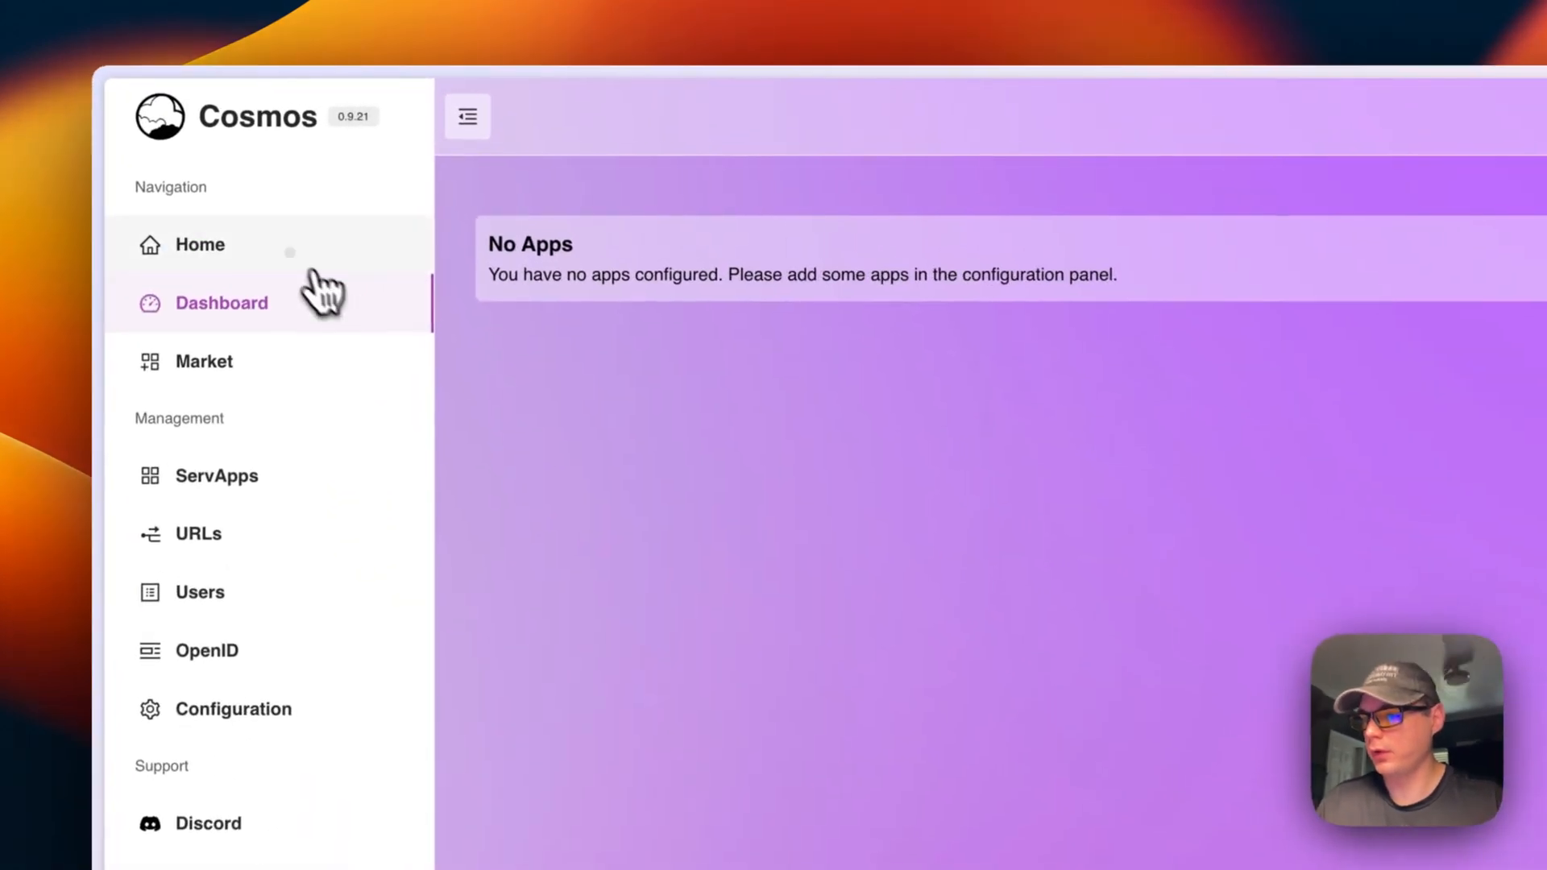
- Switch to Cosmos and open the compose file import for ServApps
click(318, 186)
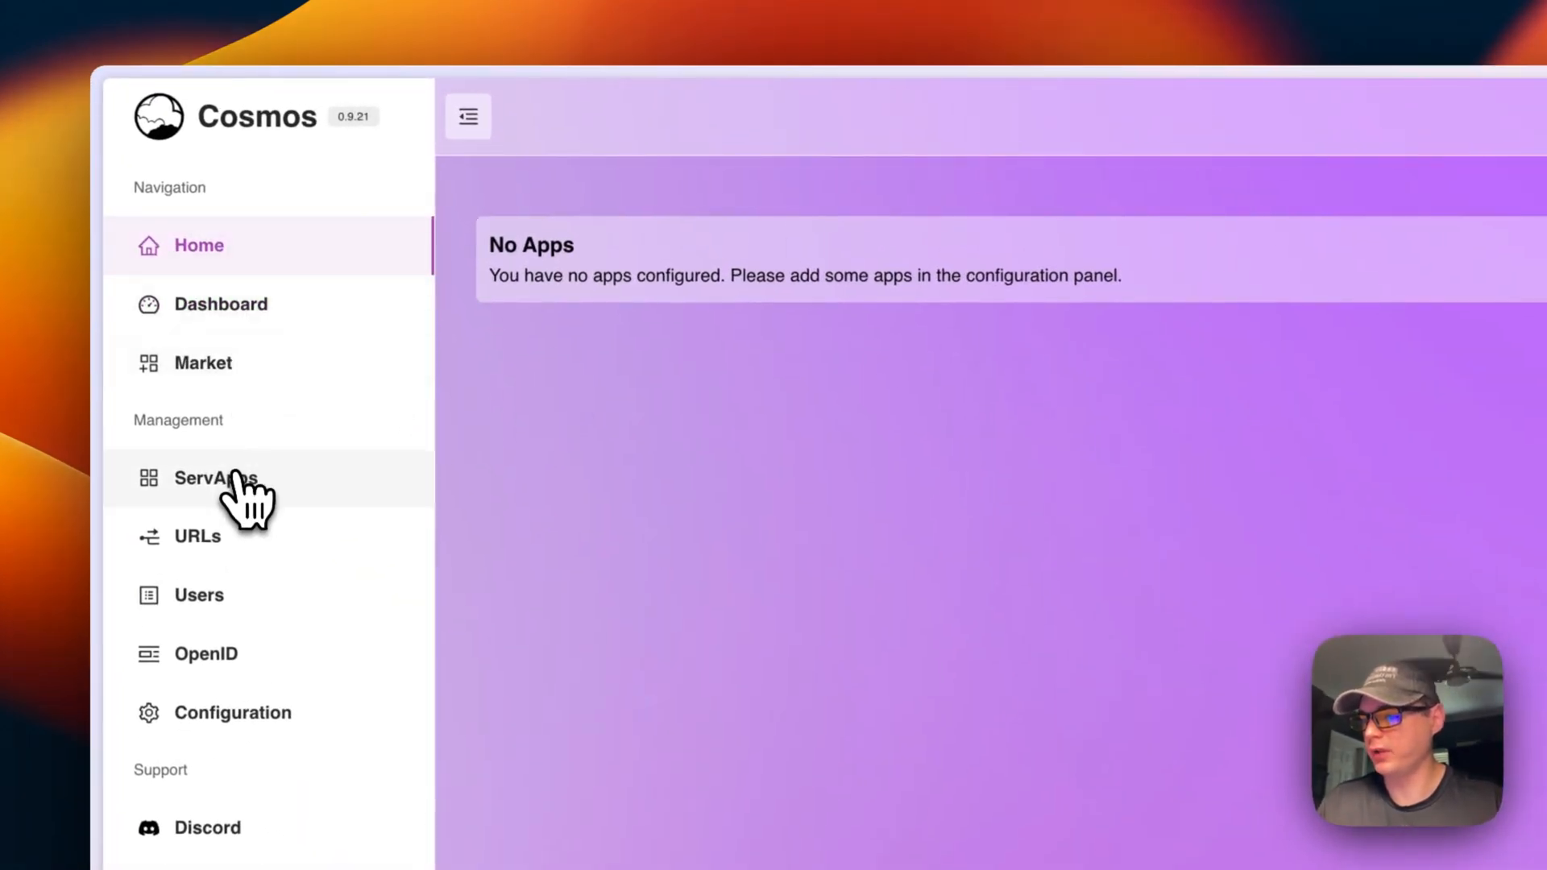
click(216, 504)
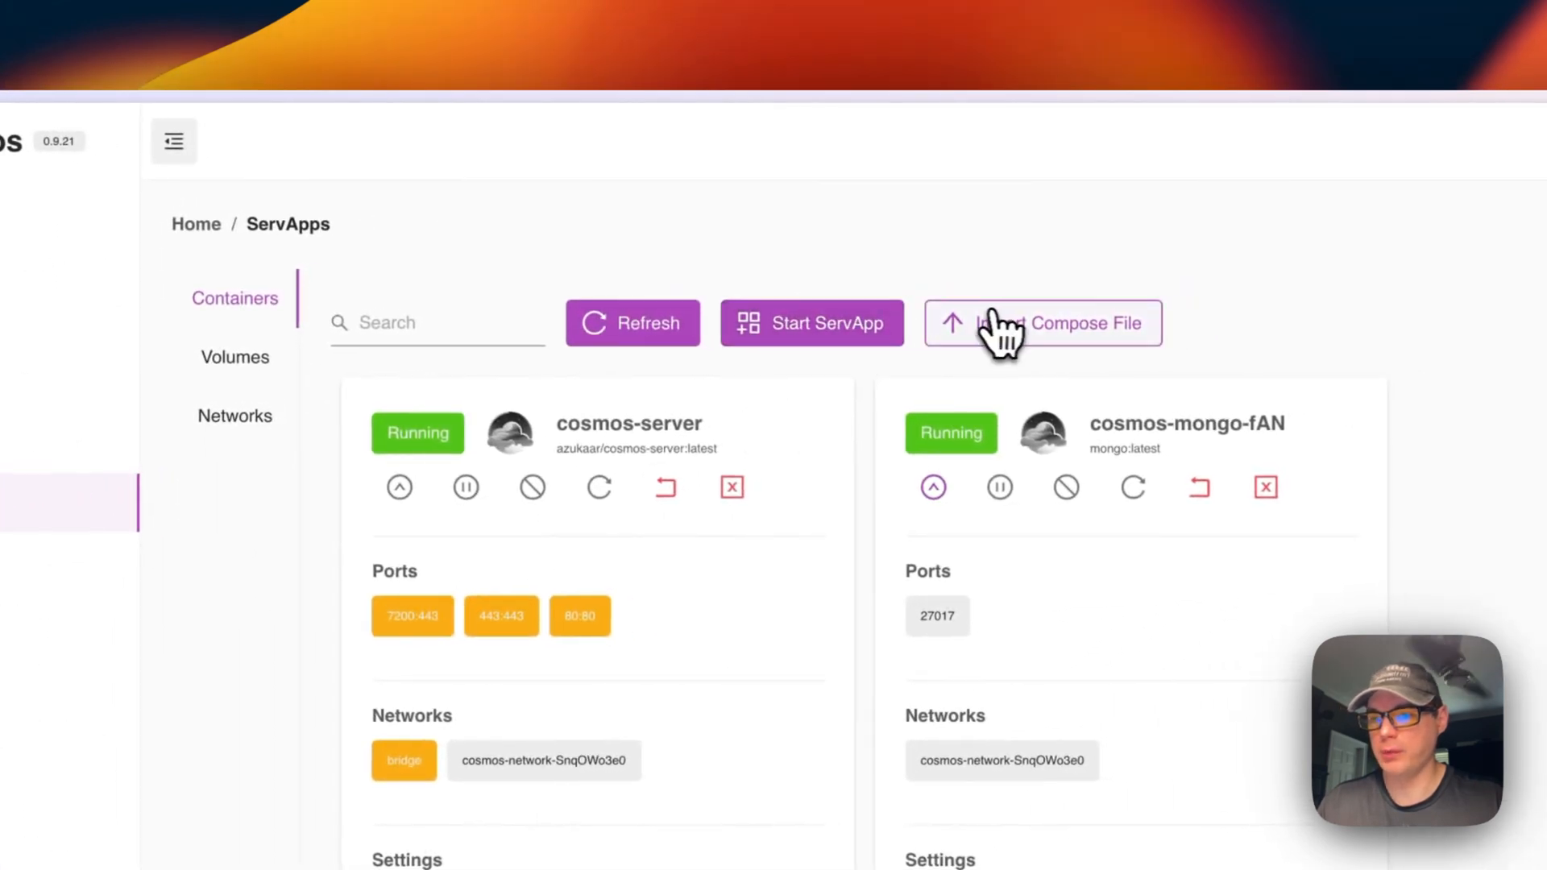
click(999, 330)
- Paste the Glances compose configuration with image nicolargo/glances:3.4.0.3-full and port mapping 7300:61208, and proceed to the service preview
text(version: "3"  # Define services to run services:   # Service name: glances   glances:     # Name of the container     container_name: glances      # Docker image to use     image: nicolargo/glances:3.4.0.3-full      # Port mapping between host and container     ports:       - 7300:61208      # Environment variables     environment:       - TZ=UTC # Timezone       - GLANCES_OPT=-w # Glances option to run as a web server      # Use the host's PID namespace     pid: host      # Container restart policy     restart: unless-stopped      # Volumes to mount into the container     volumes:       - /var/run/docker.sock:/var/run/docker.sock:ro # Docker socket for monitoring)
scroll(279, 346, up, 4)
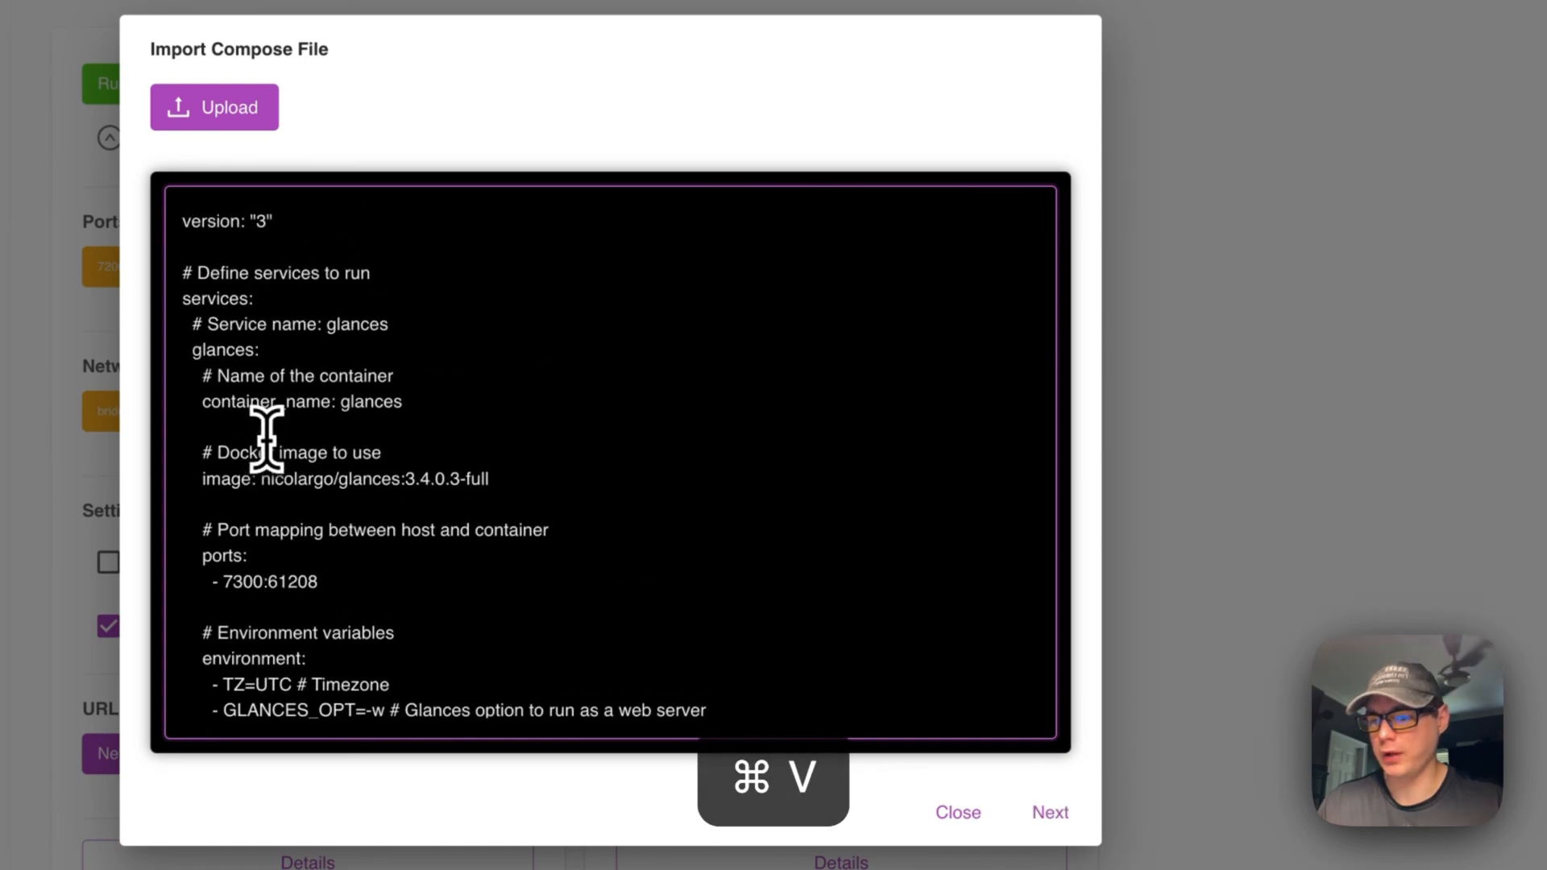
scroll(266, 439, up, 1)
scroll(266, 439, down, 5)
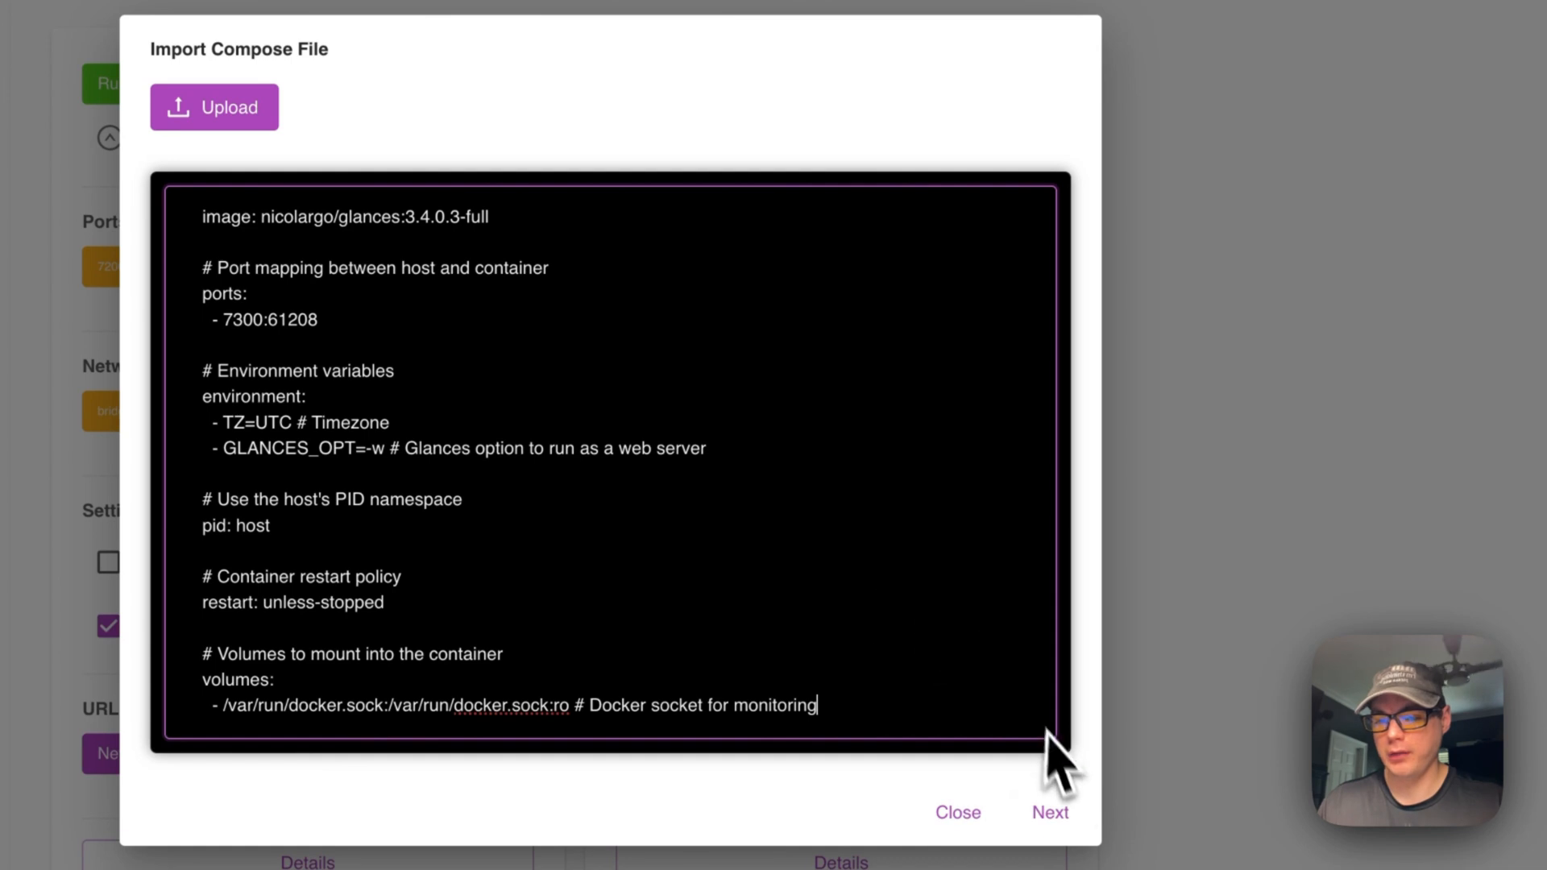
click(1051, 814)
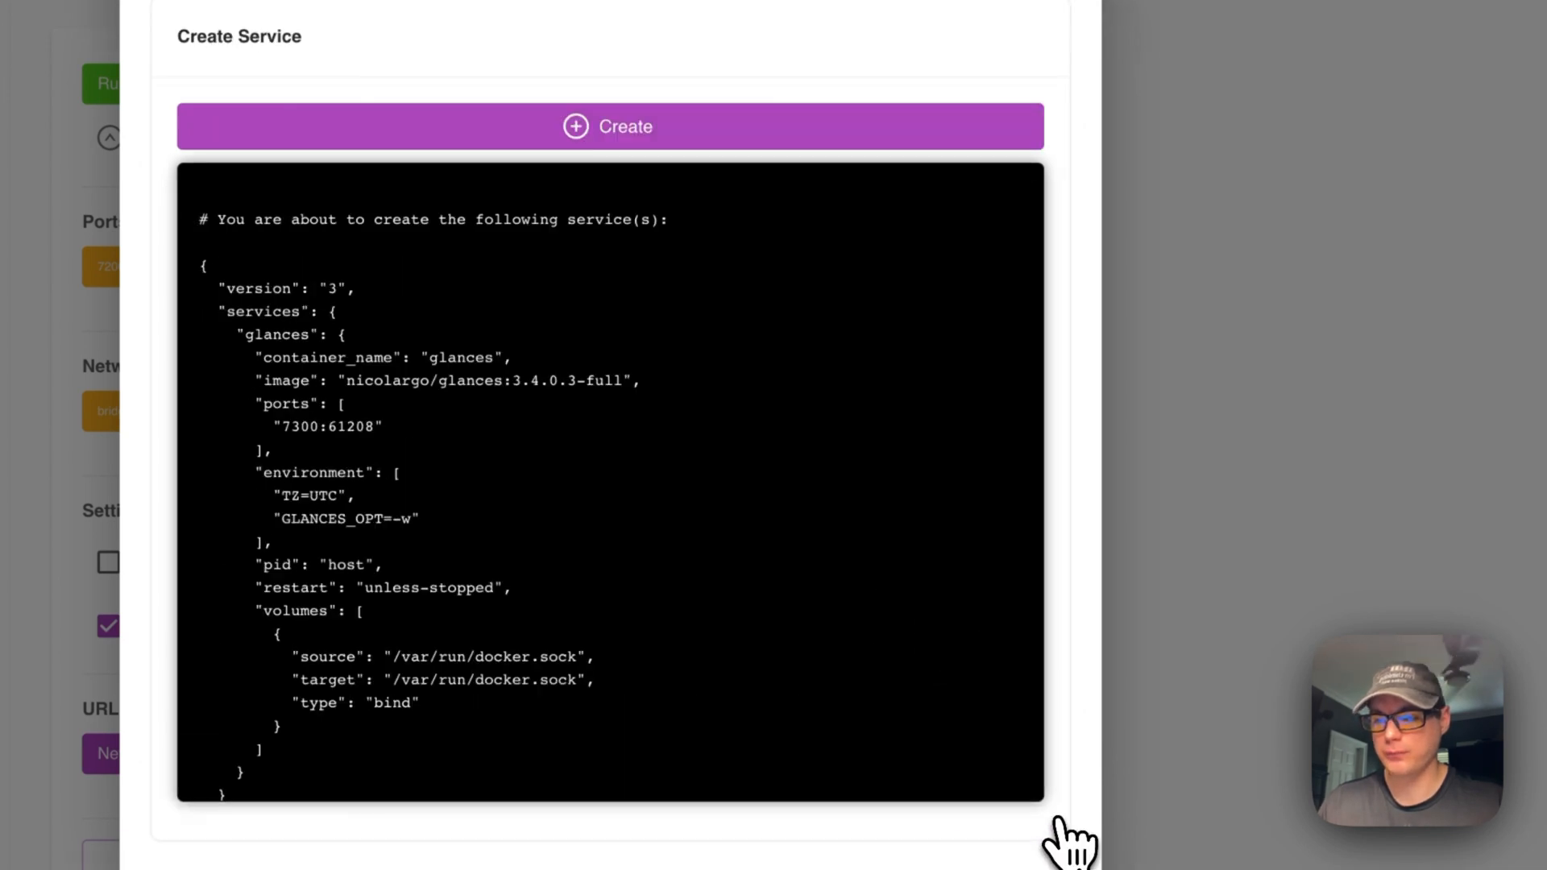
- Review the generated service definition, create the glances service and close the compose import
scroll(500, 460, down, 1)
scroll(508, 455, up, 1)
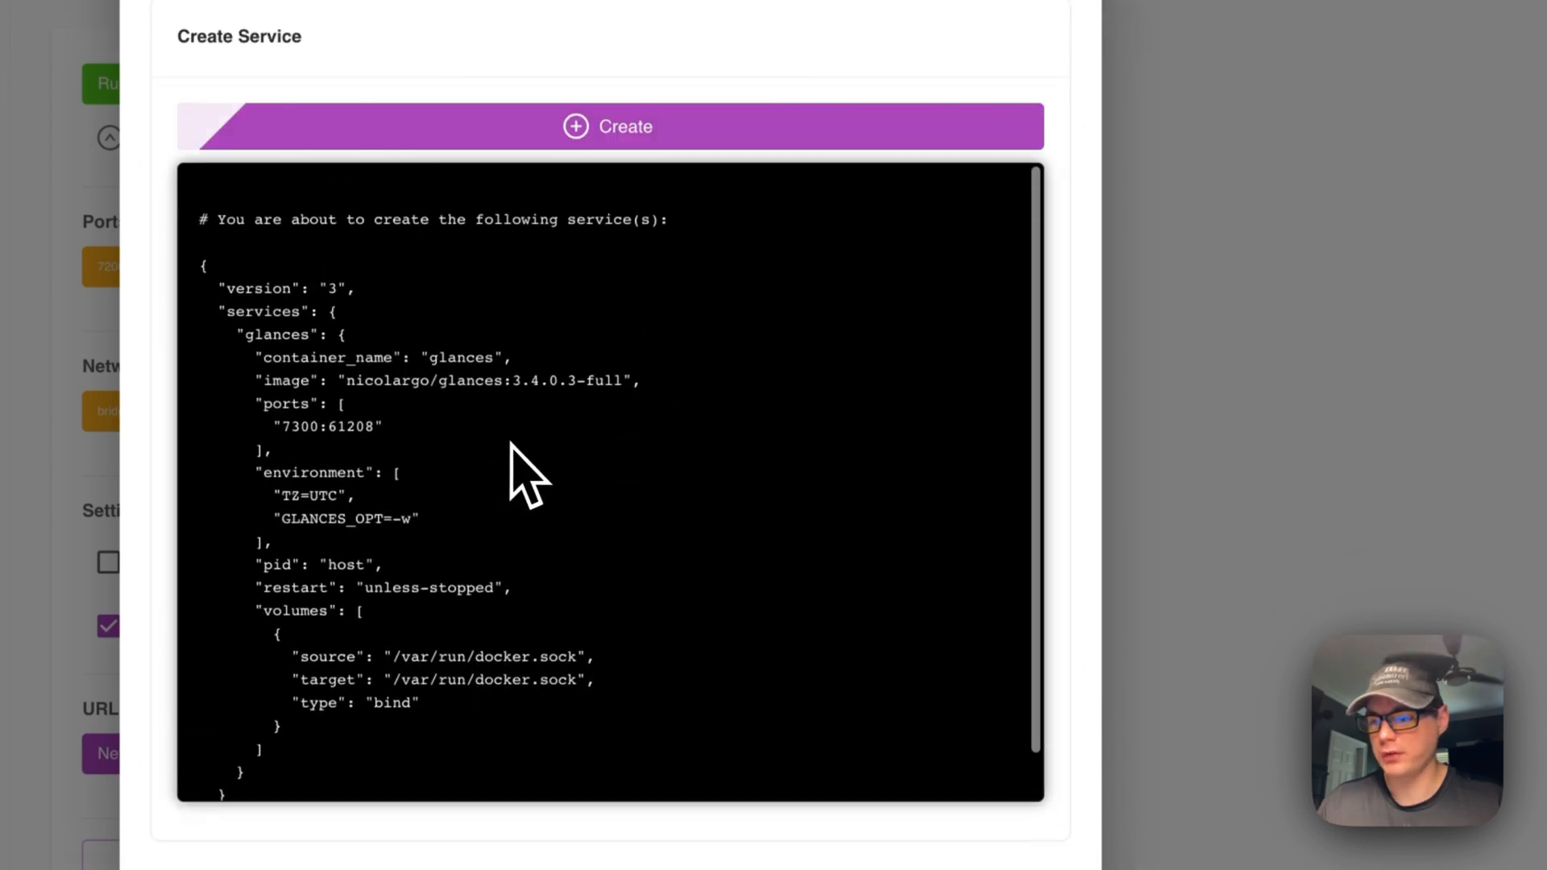
scroll(466, 501, down, 1)
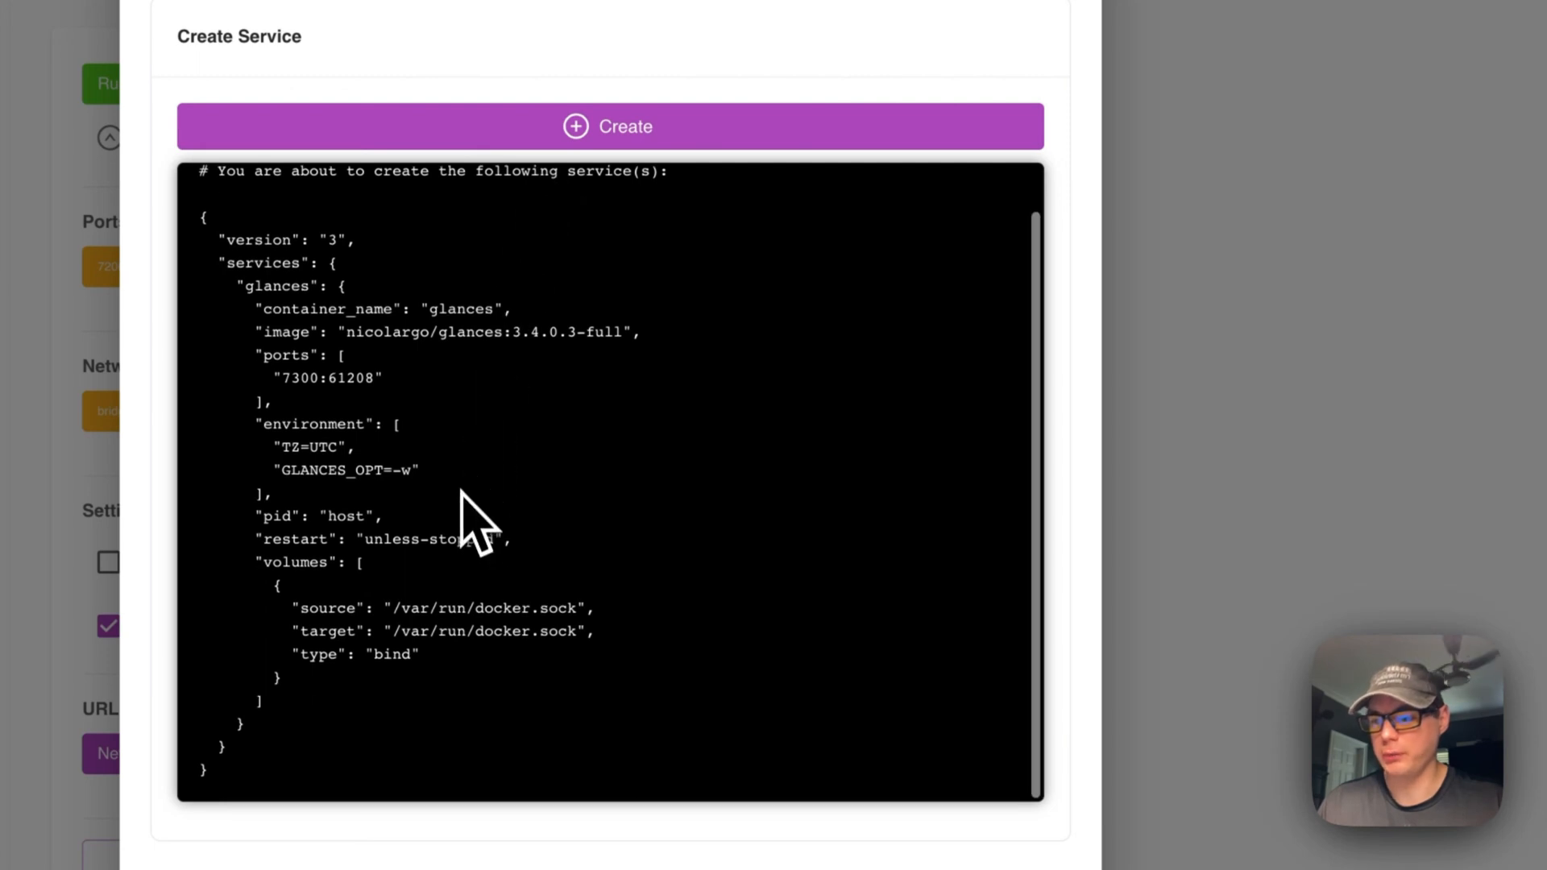
scroll(475, 476, up, 1)
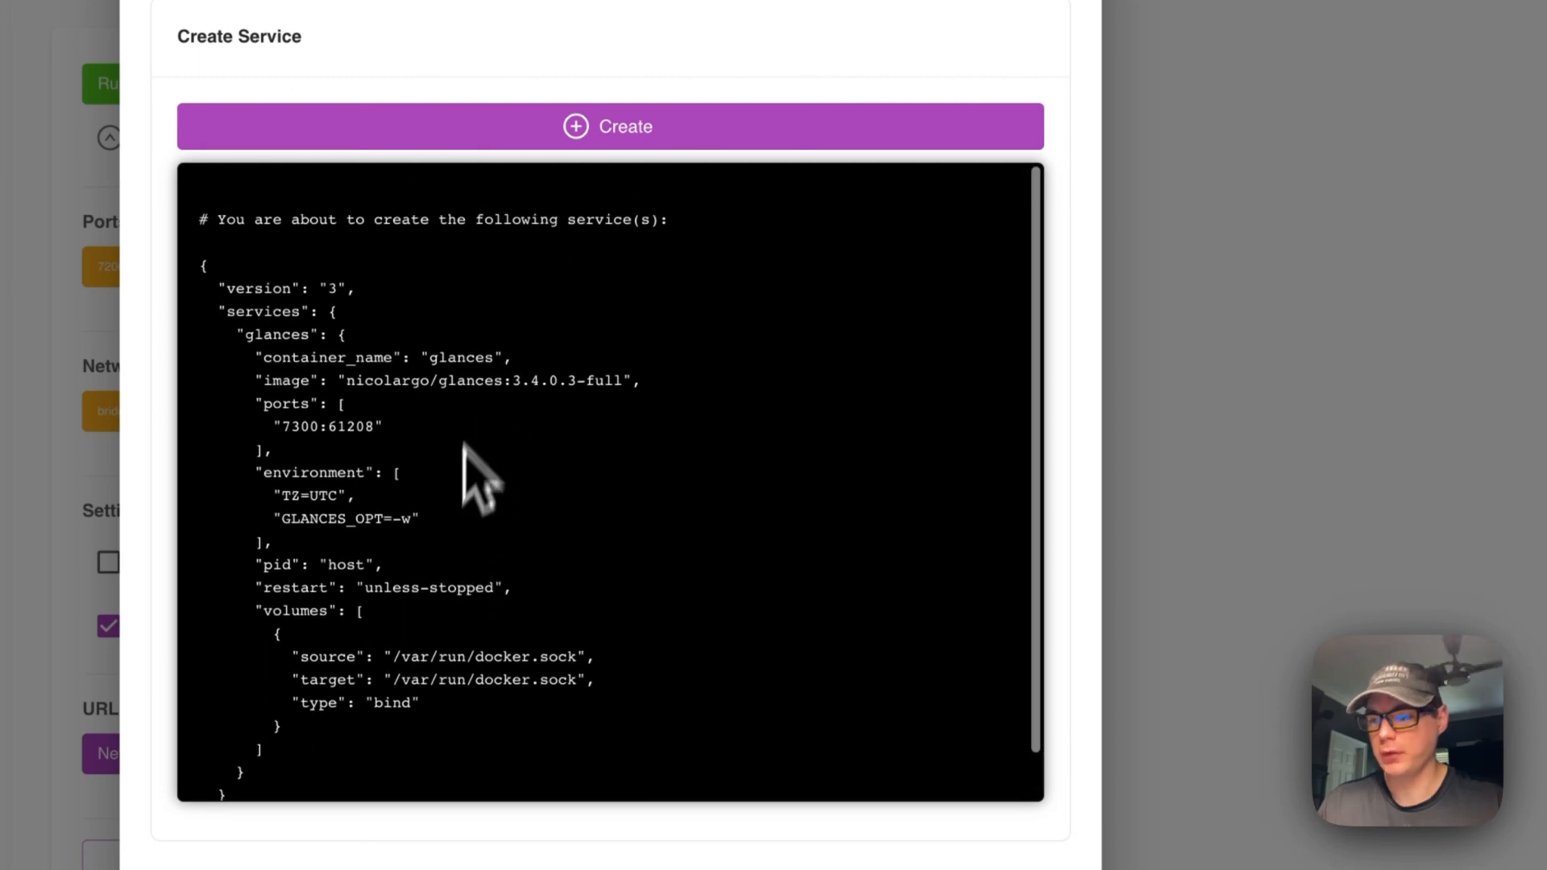
click(522, 139)
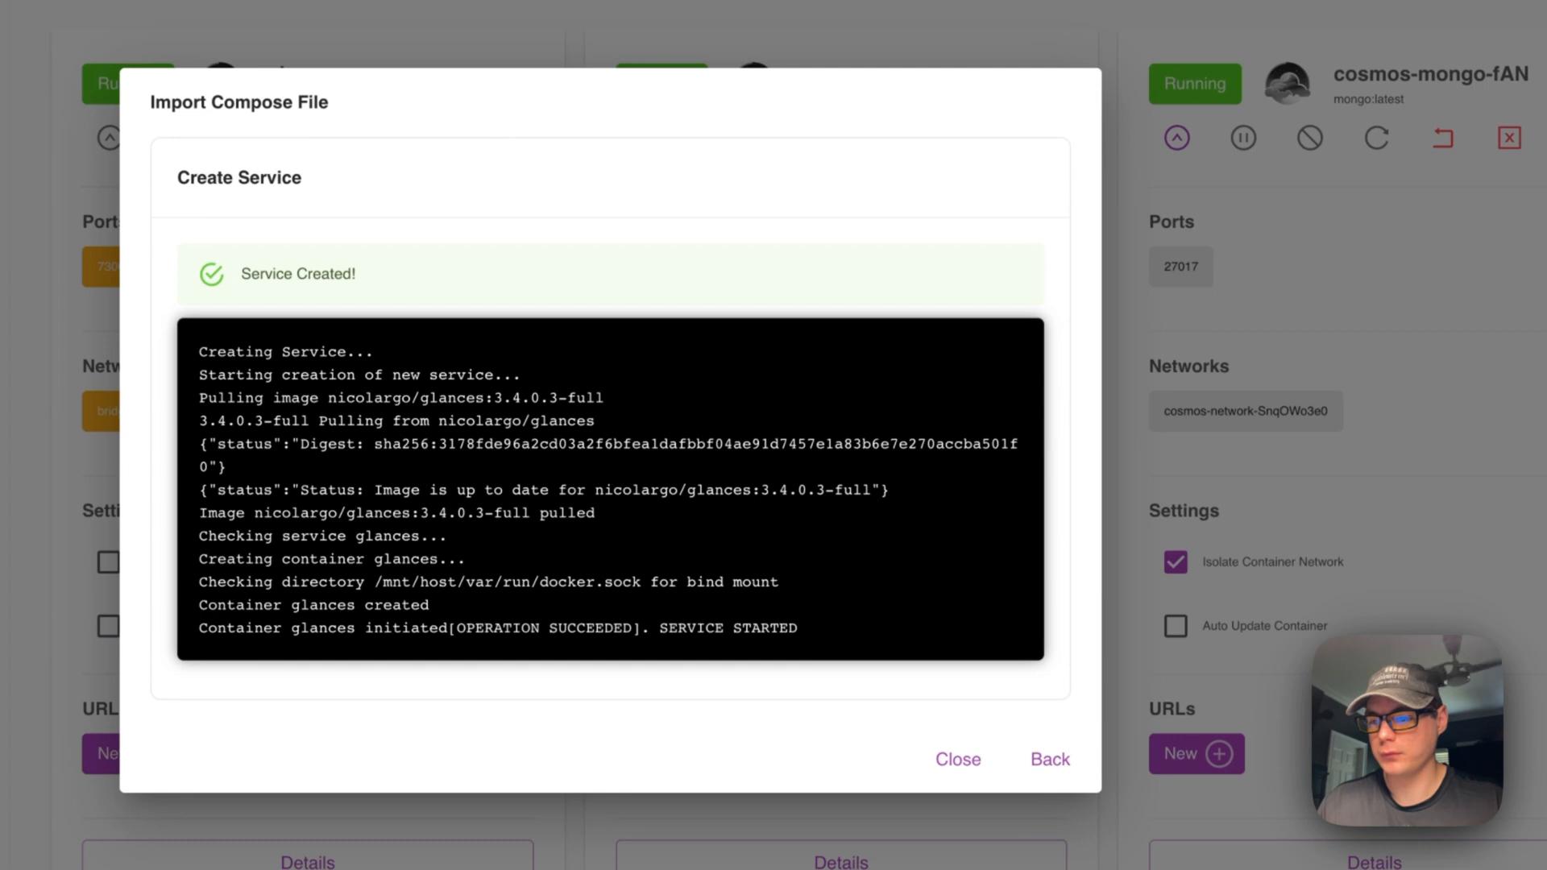
drag(244, 276, 587, 306)
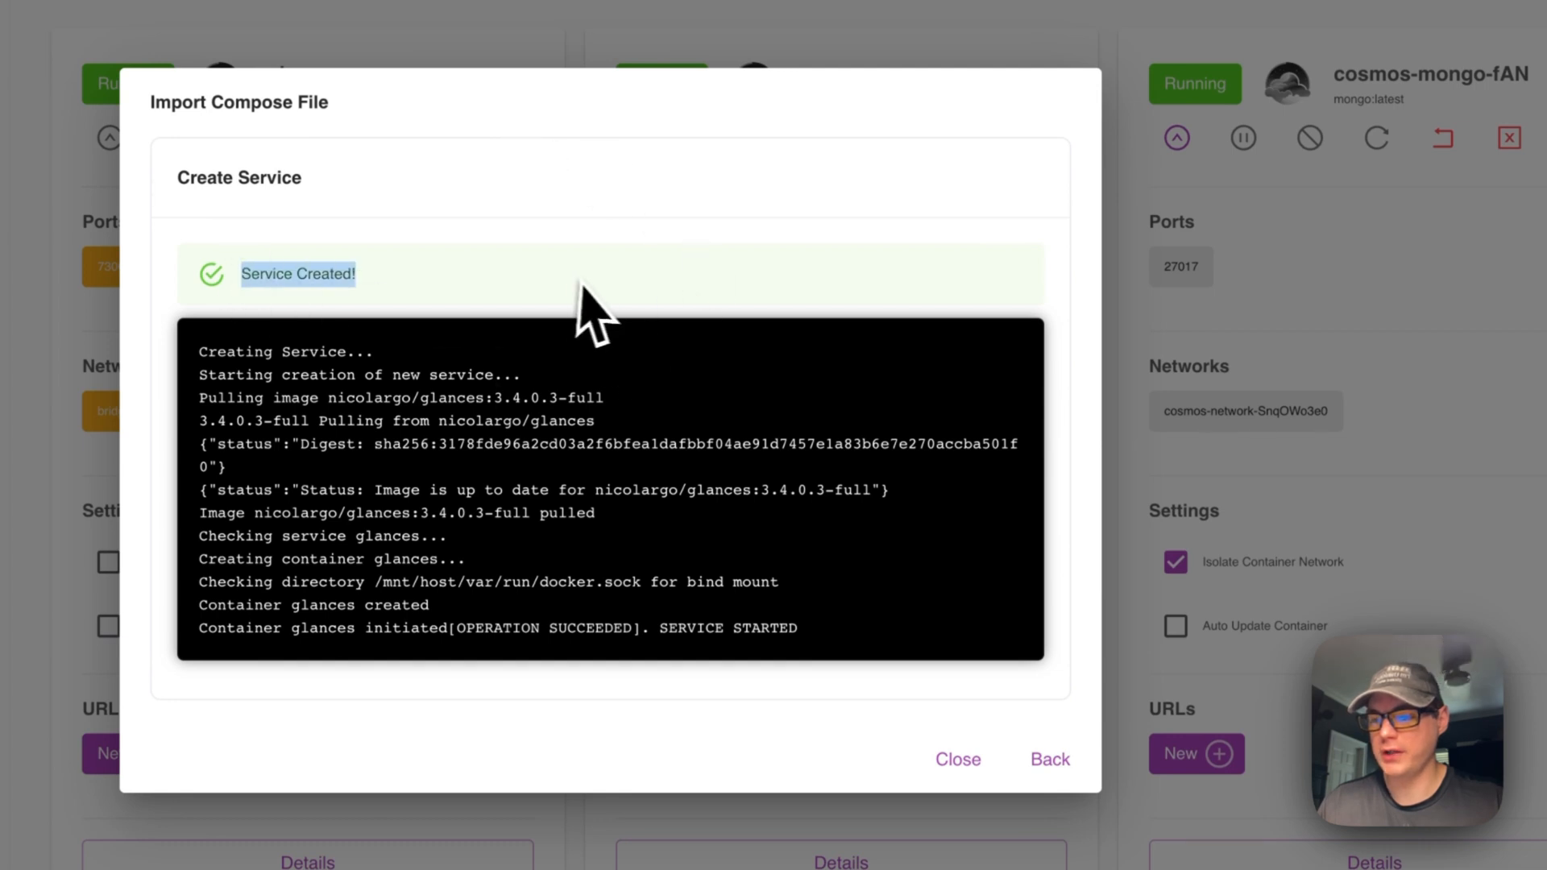
click(959, 761)
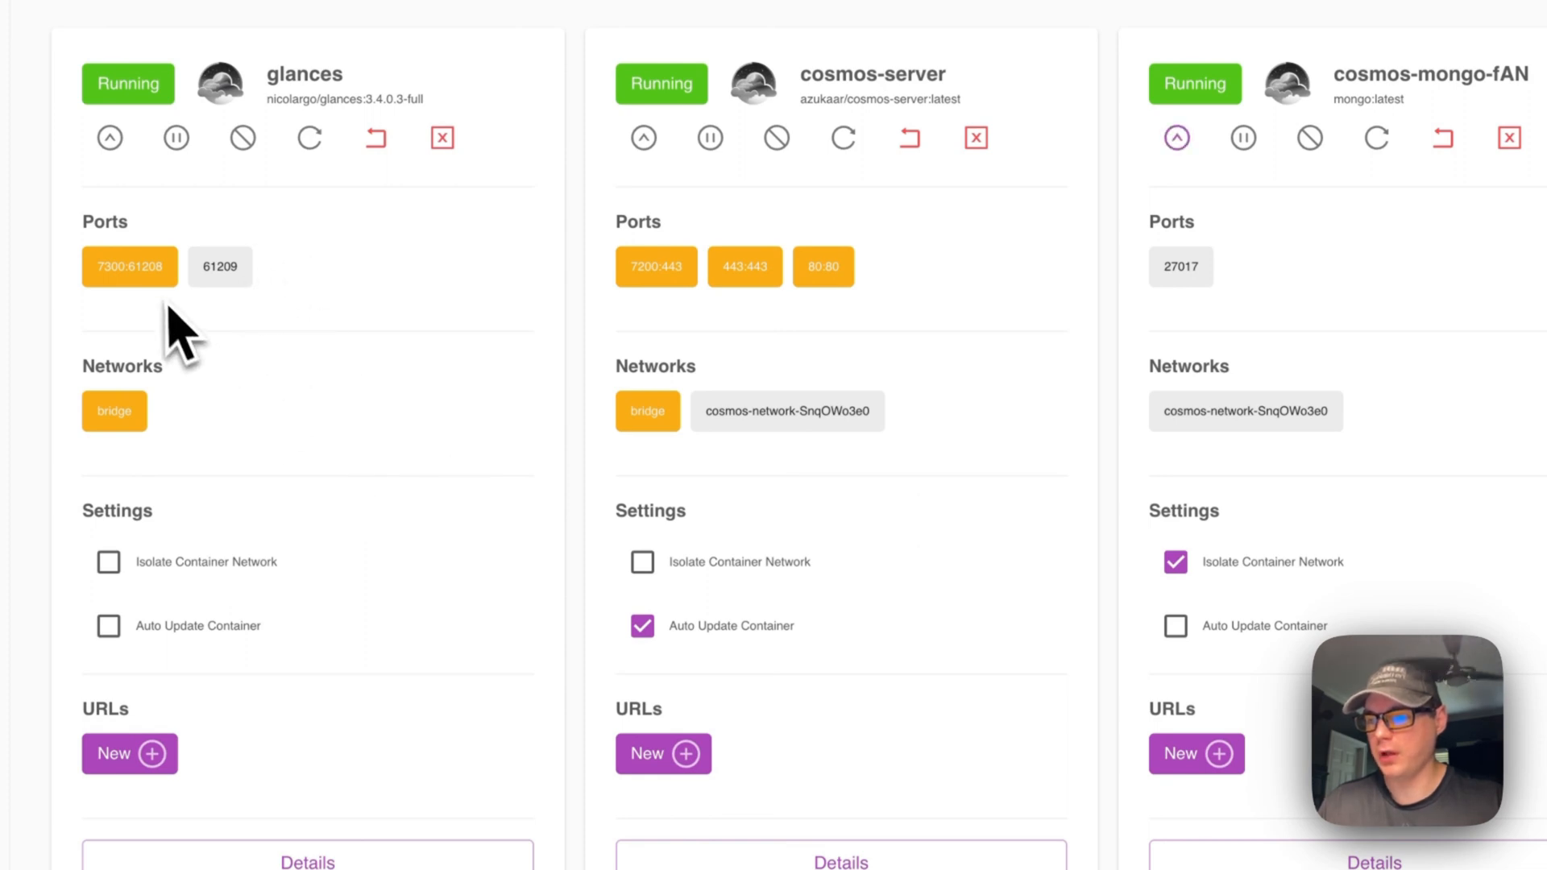
- Expose the glances container through a new URL with container port 61208, protocol http and host 192.168.1.186:7200, and refresh the page
double_click(220, 267)
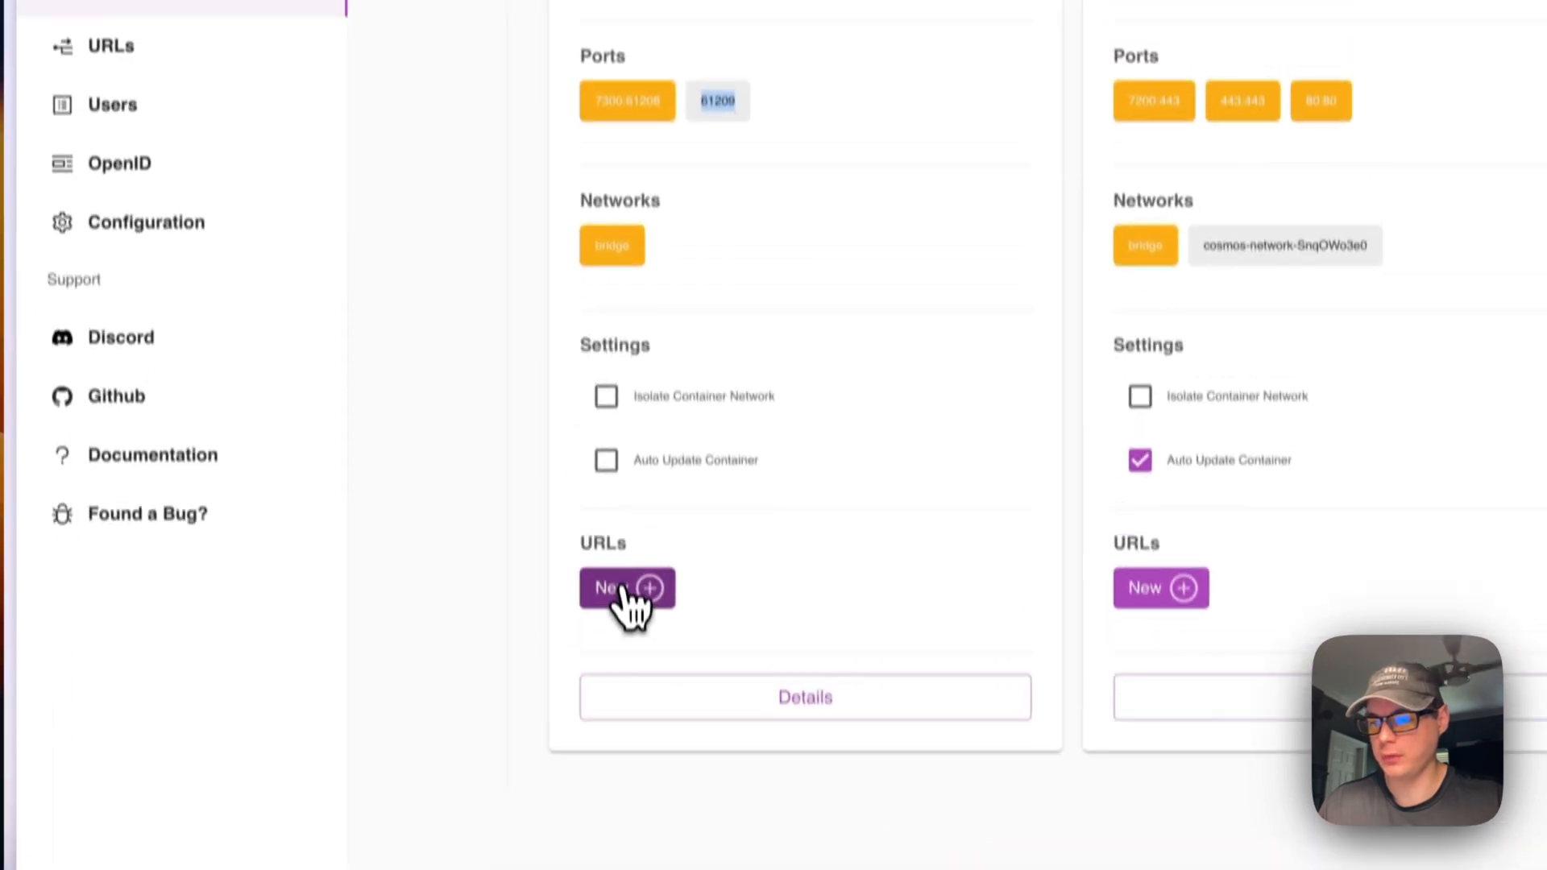
click(615, 474)
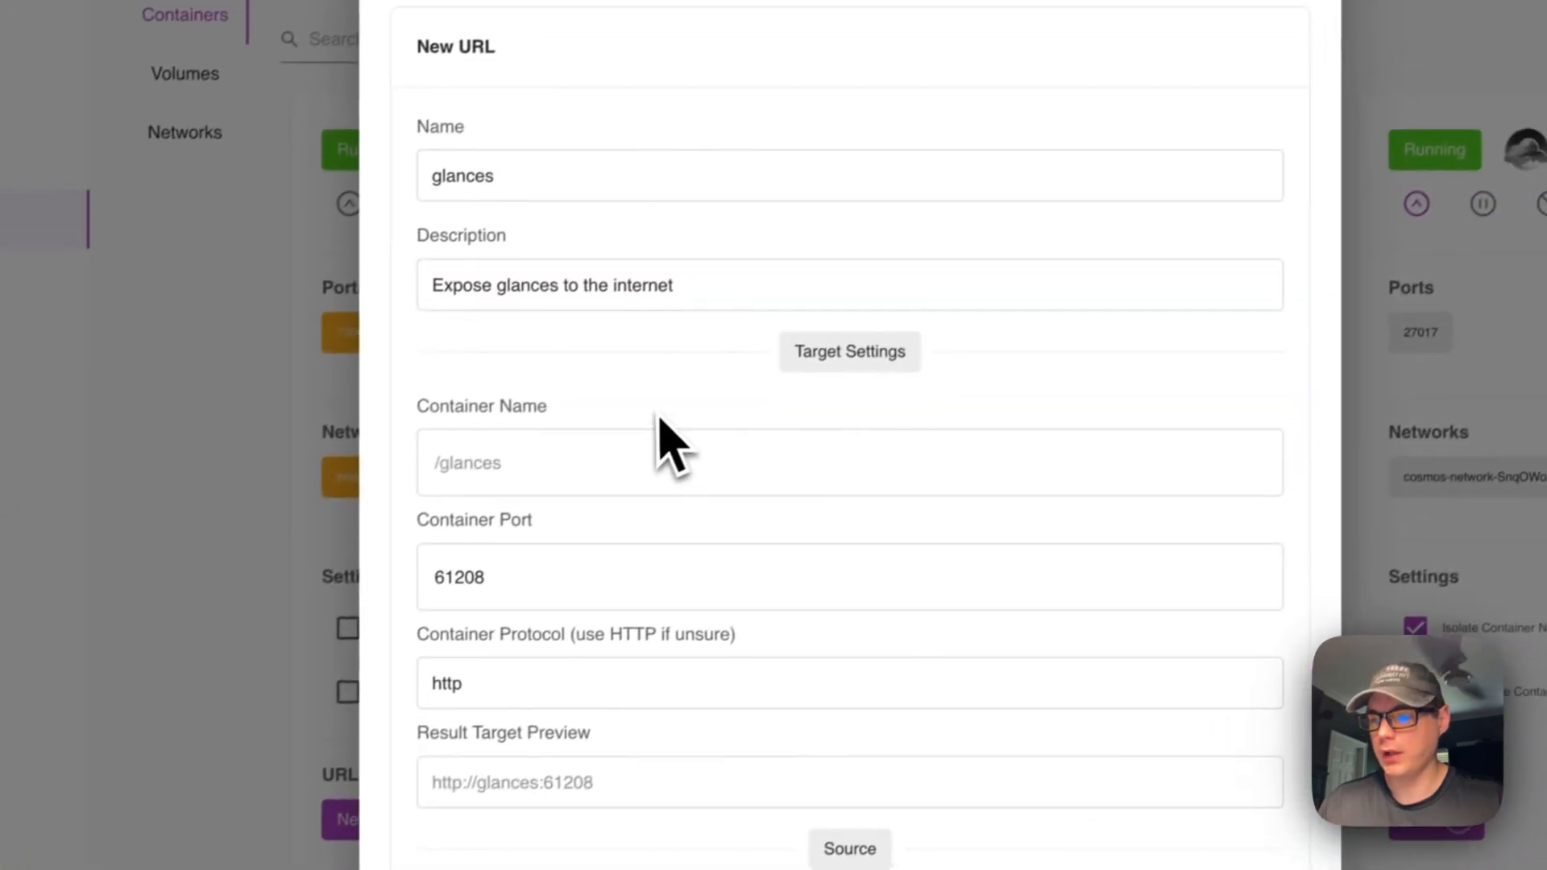
scroll(669, 447, down, 5)
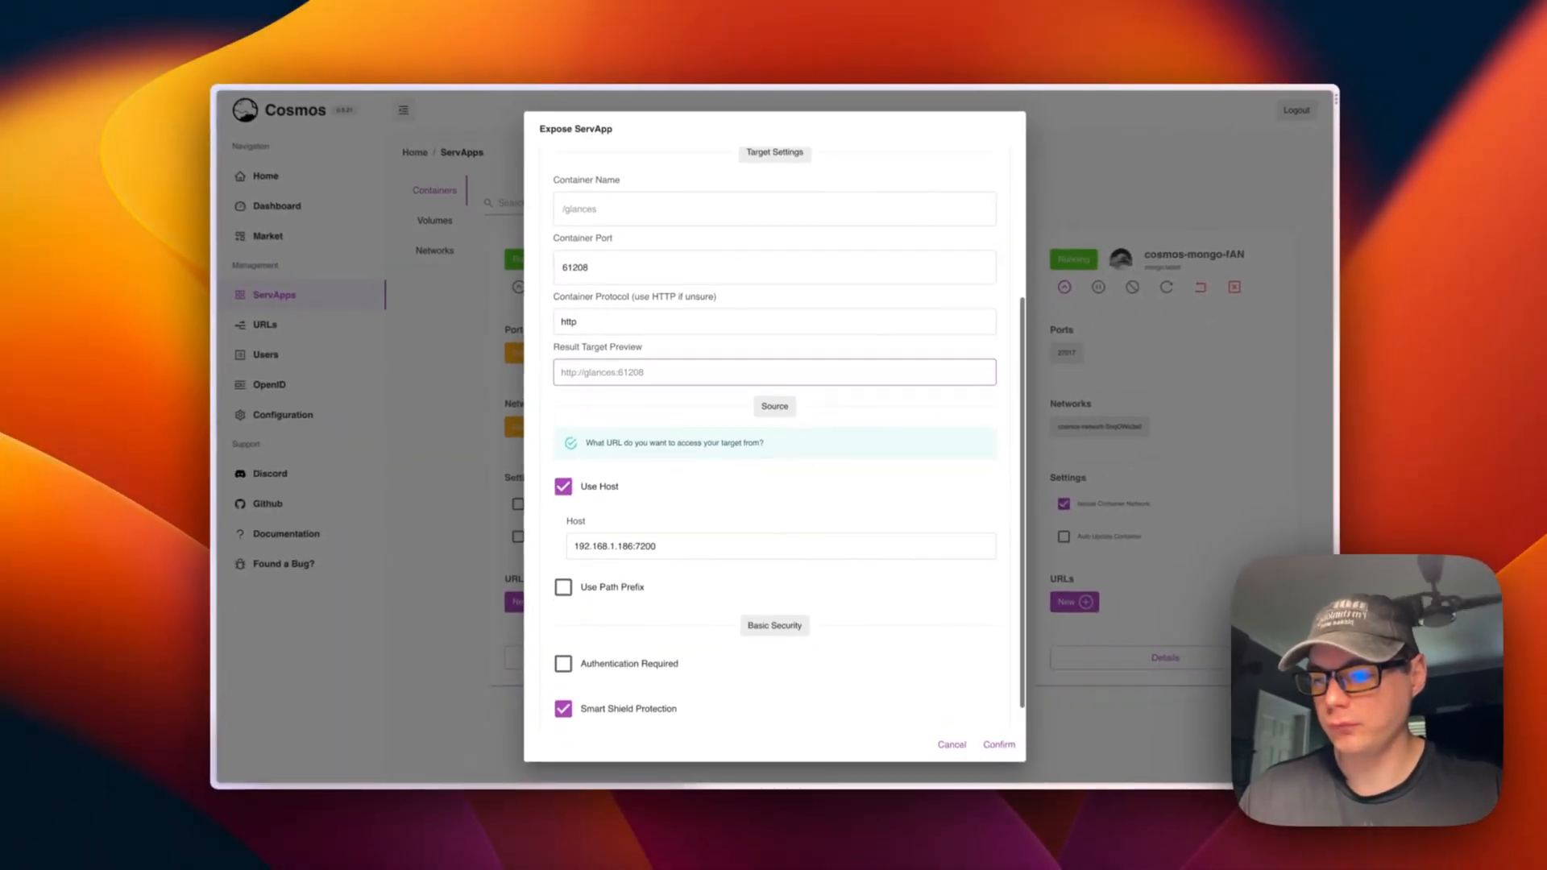
scroll(669, 472, up, 5)
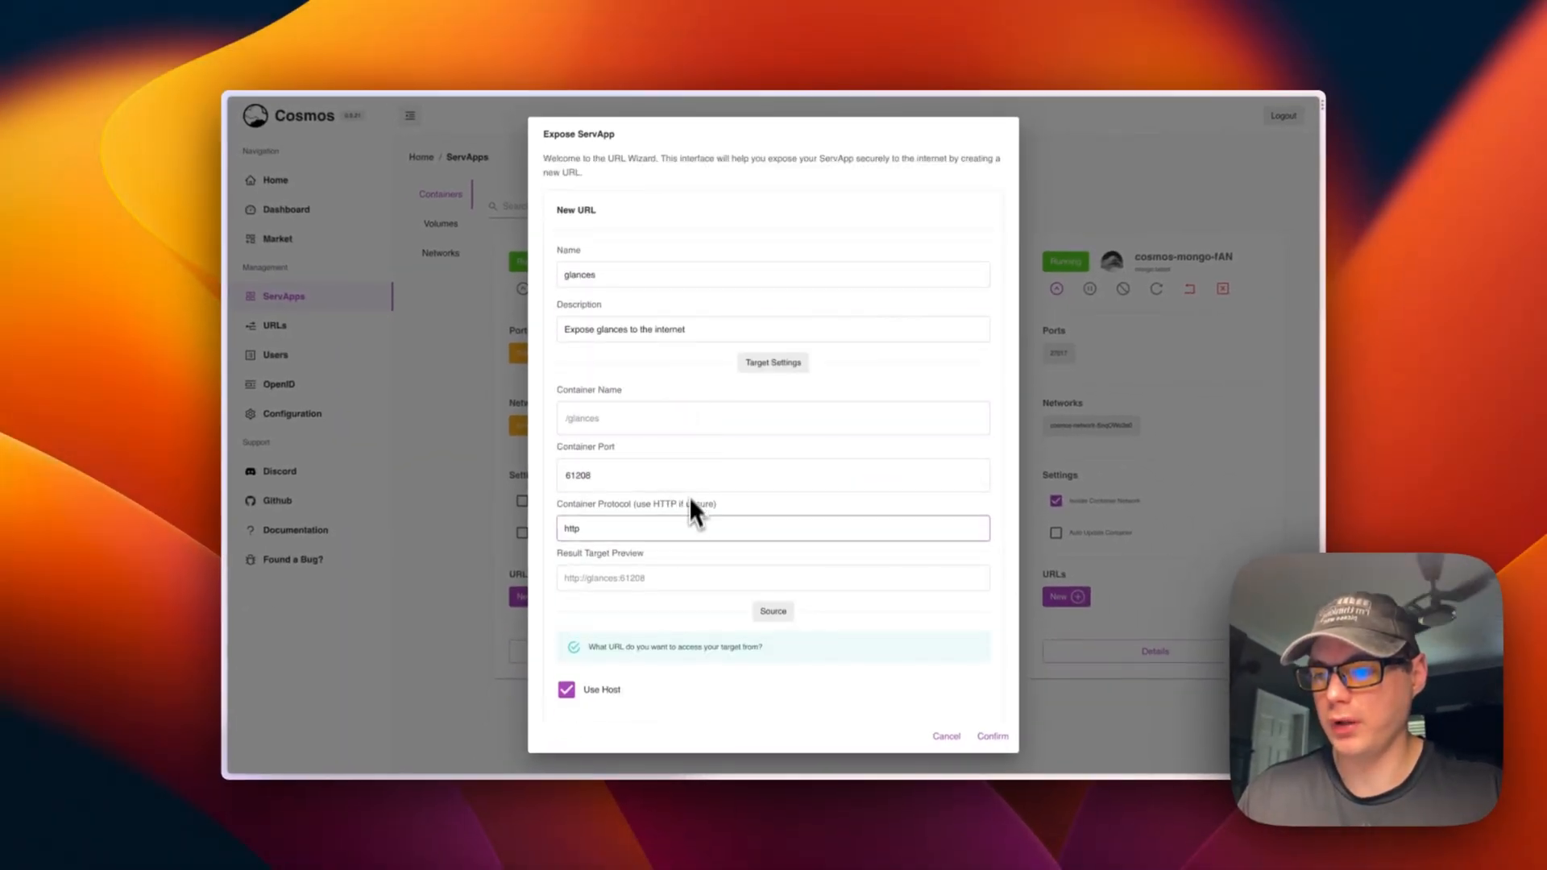
scroll(688, 516, down, 4)
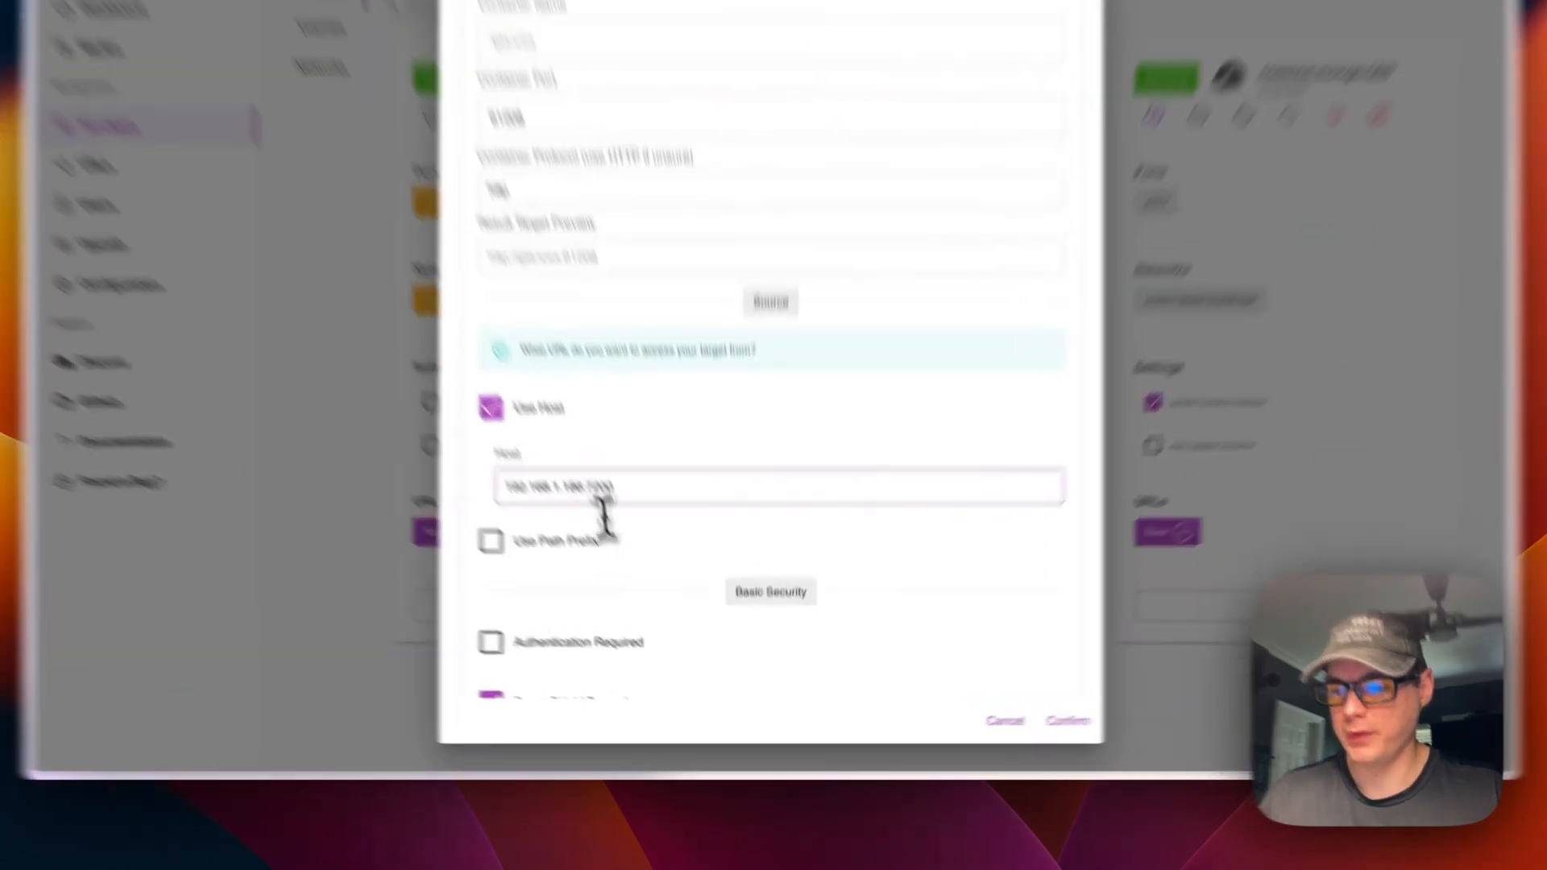
double_click(648, 563)
click(1201, 692)
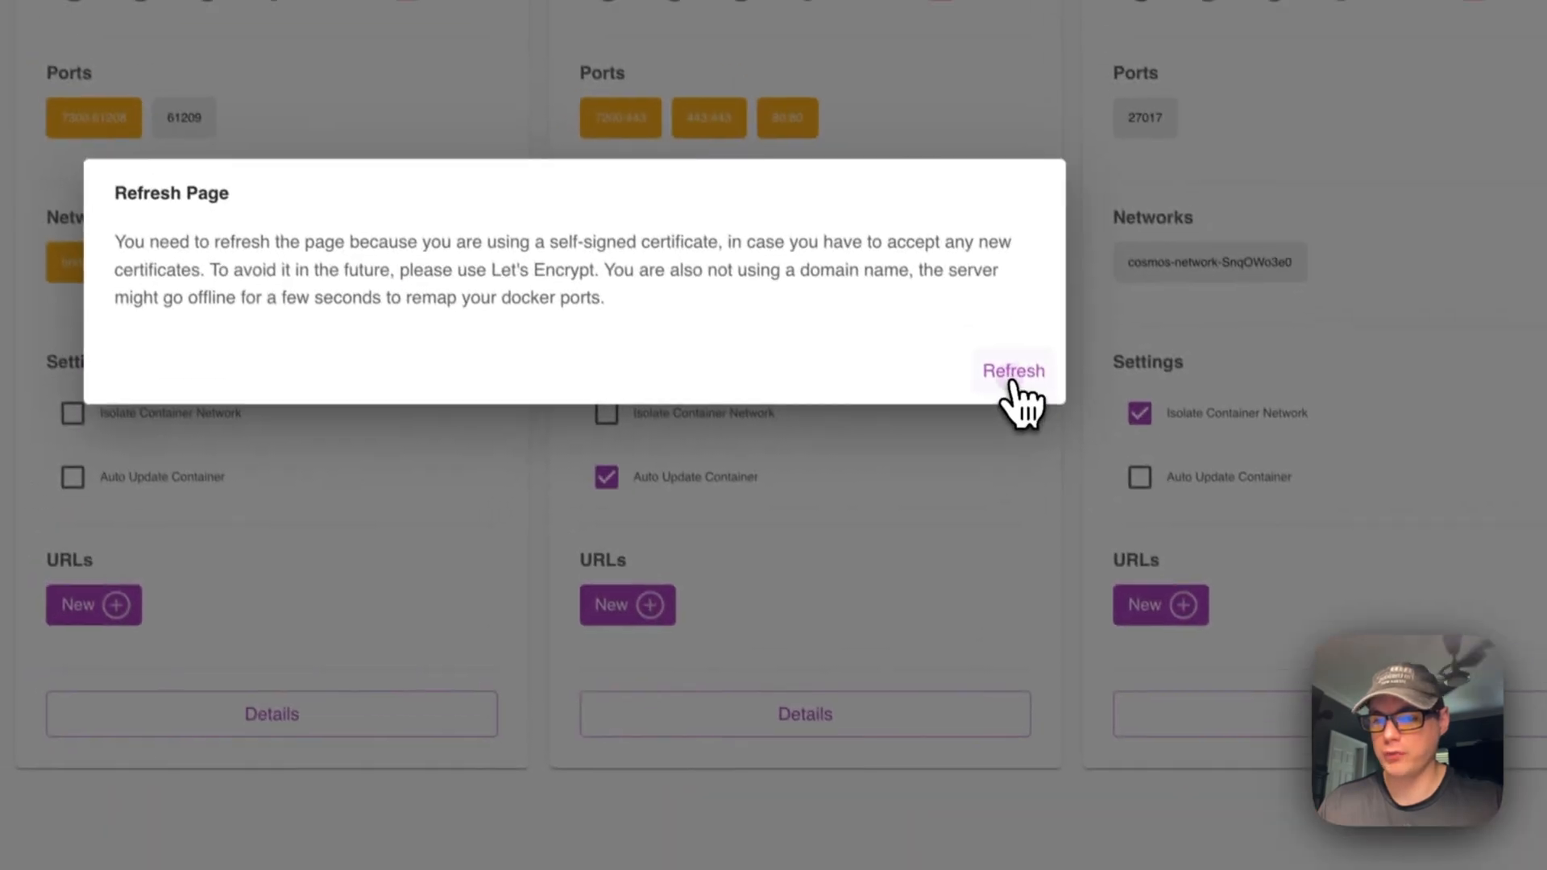
click(1014, 386)
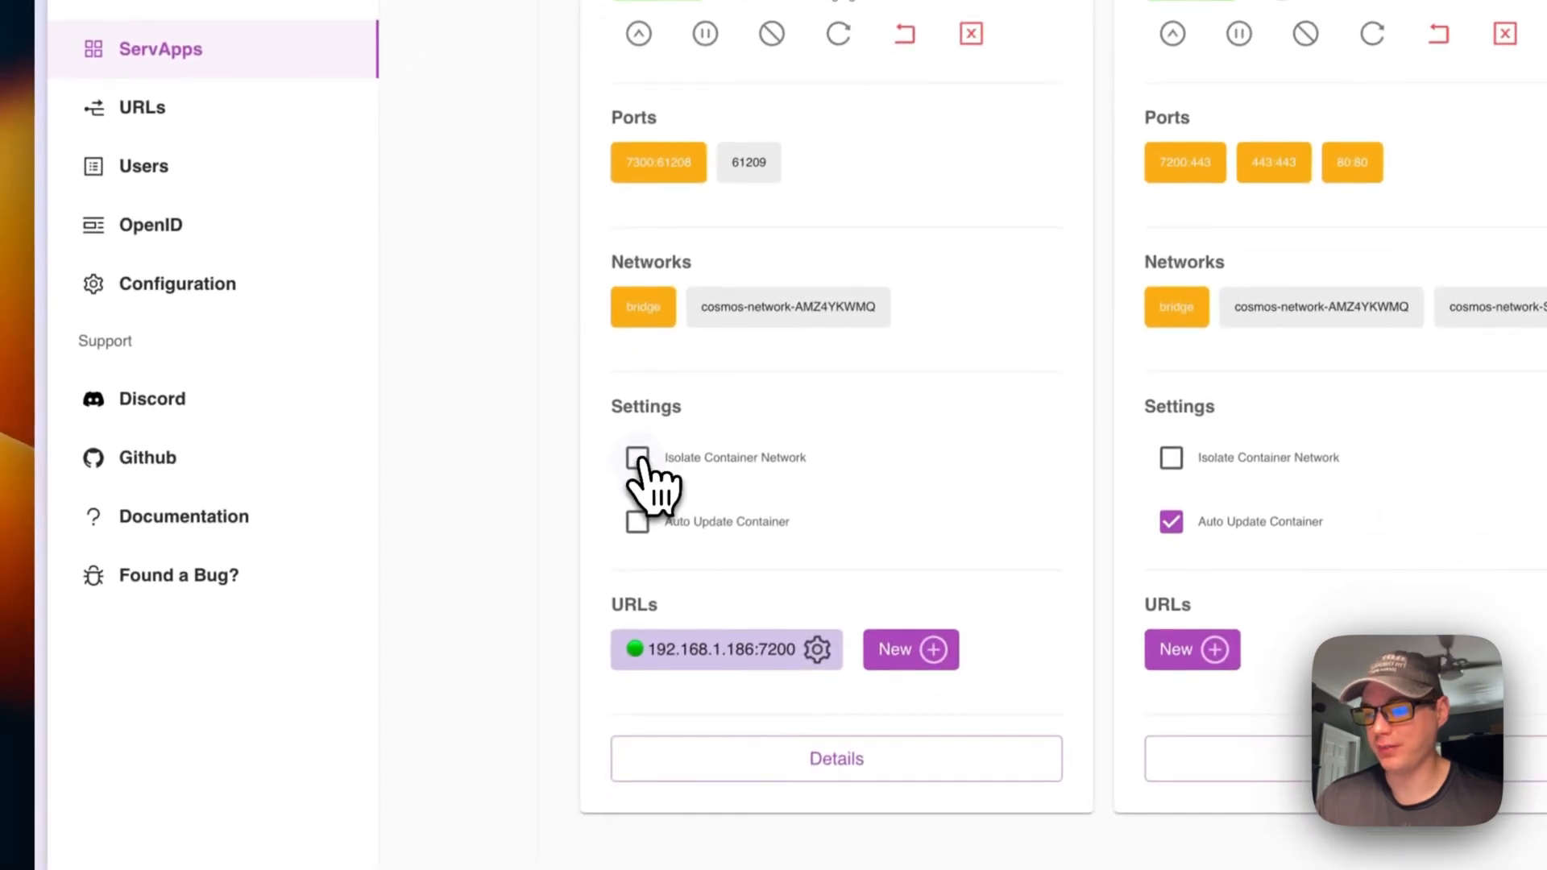
- Isolate the glances container's network and open the container's details
click(638, 457)
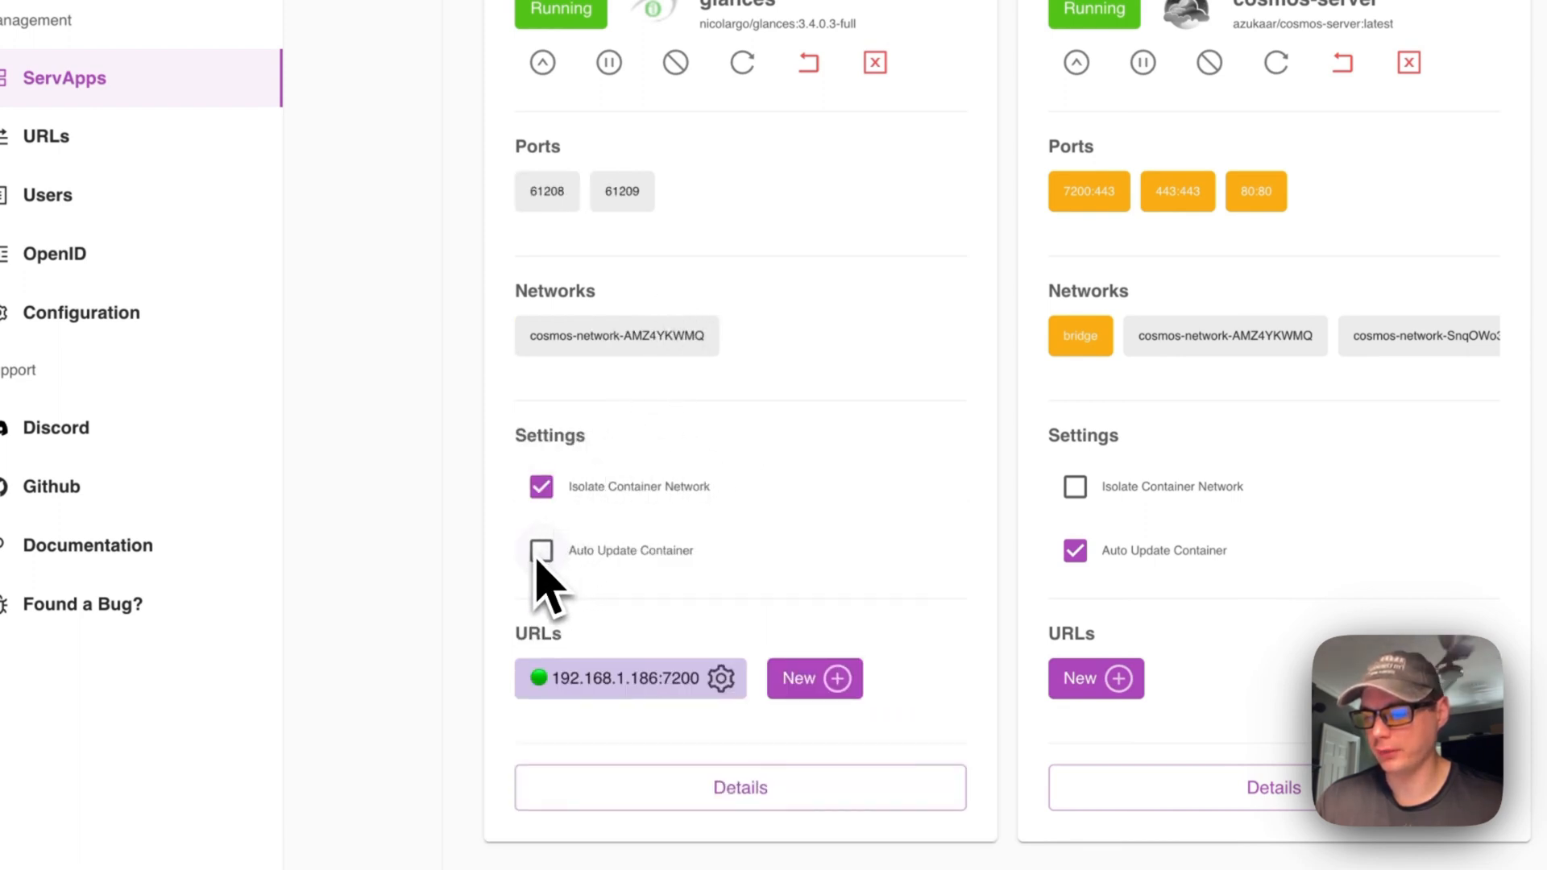
click(741, 787)
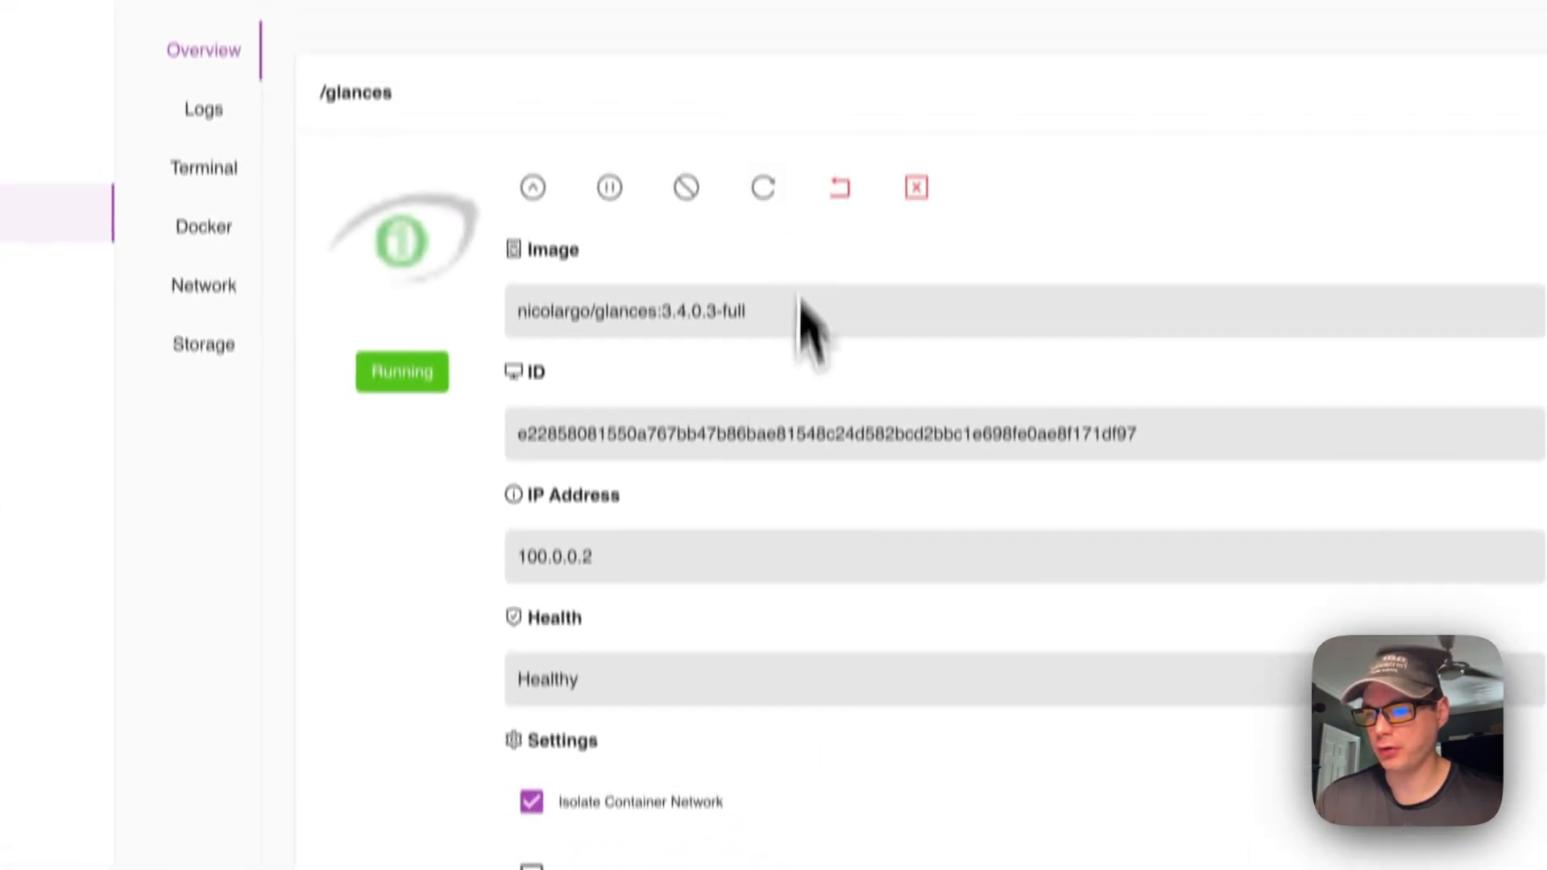
- Examine the glances container's logs, terminal and Docker setup, including image, restart policy, environment variables and labels
click(204, 108)
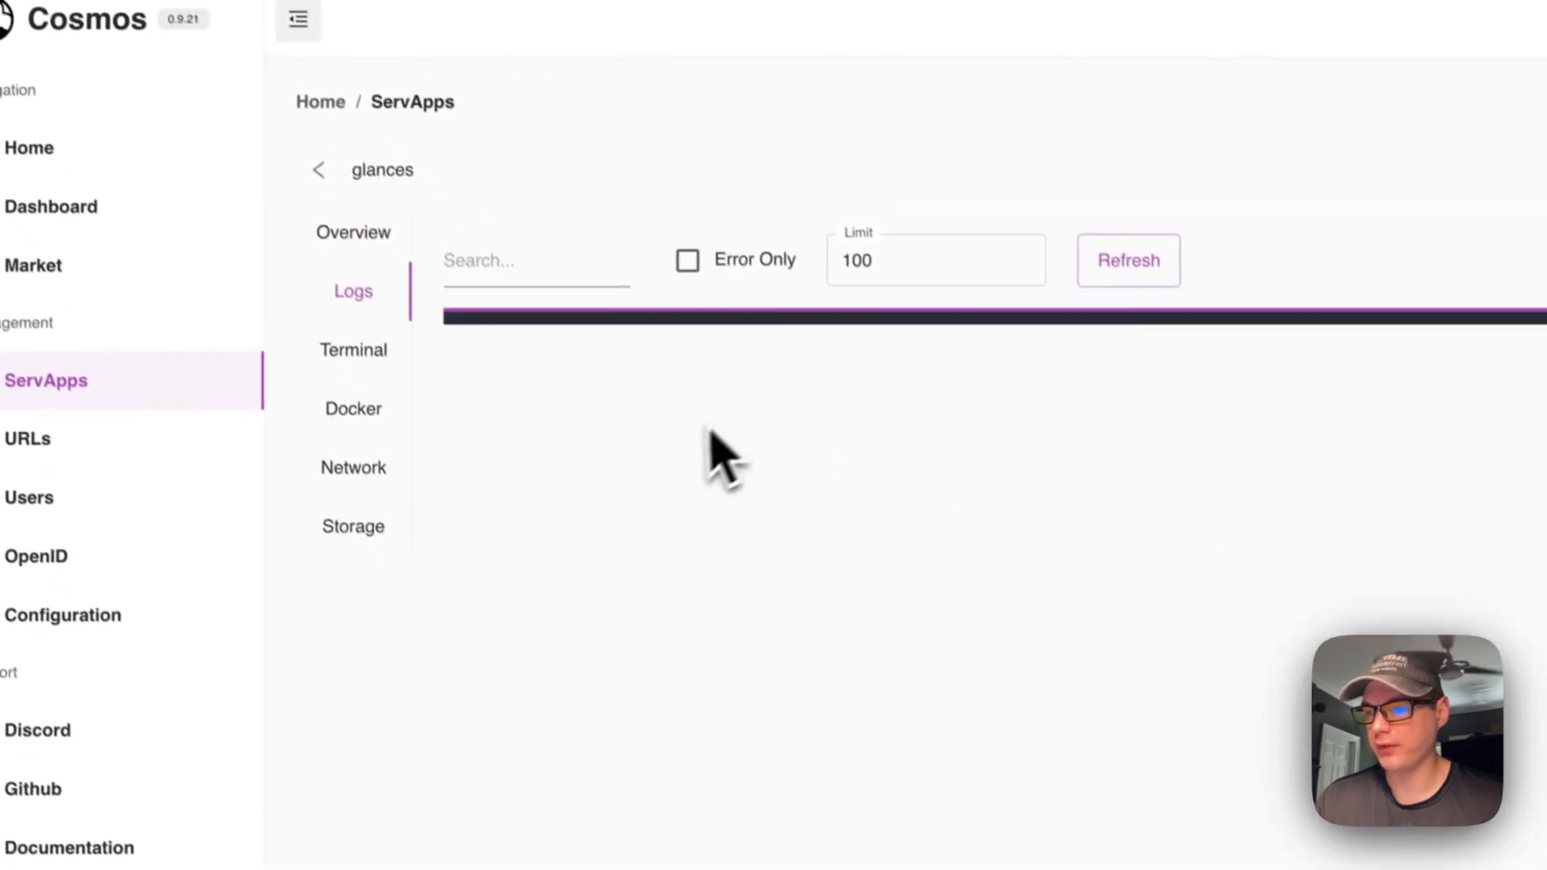
click(422, 454)
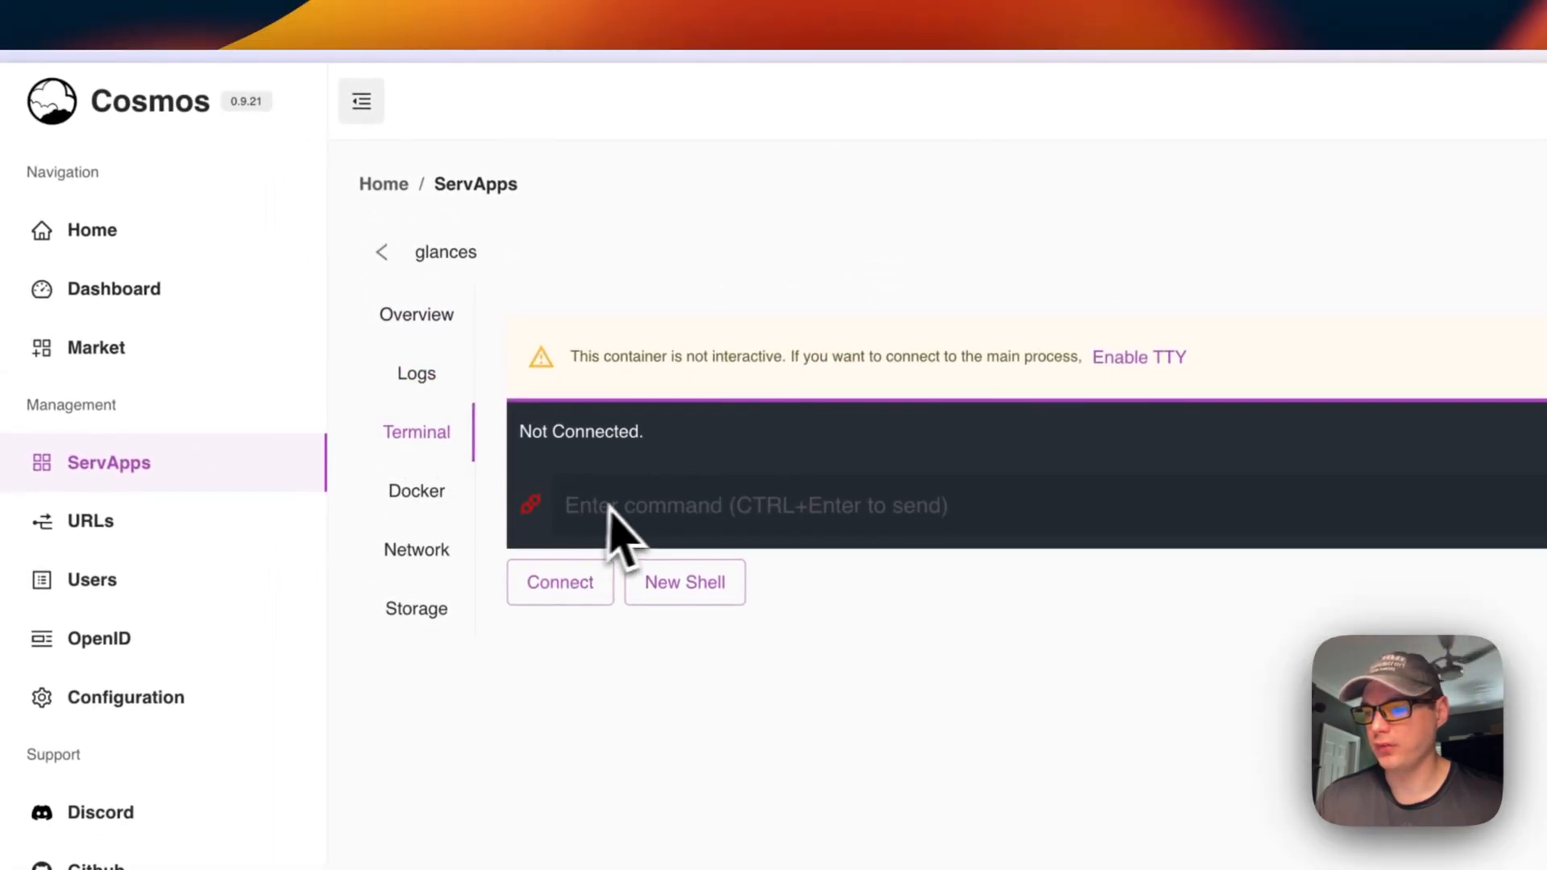
click(431, 485)
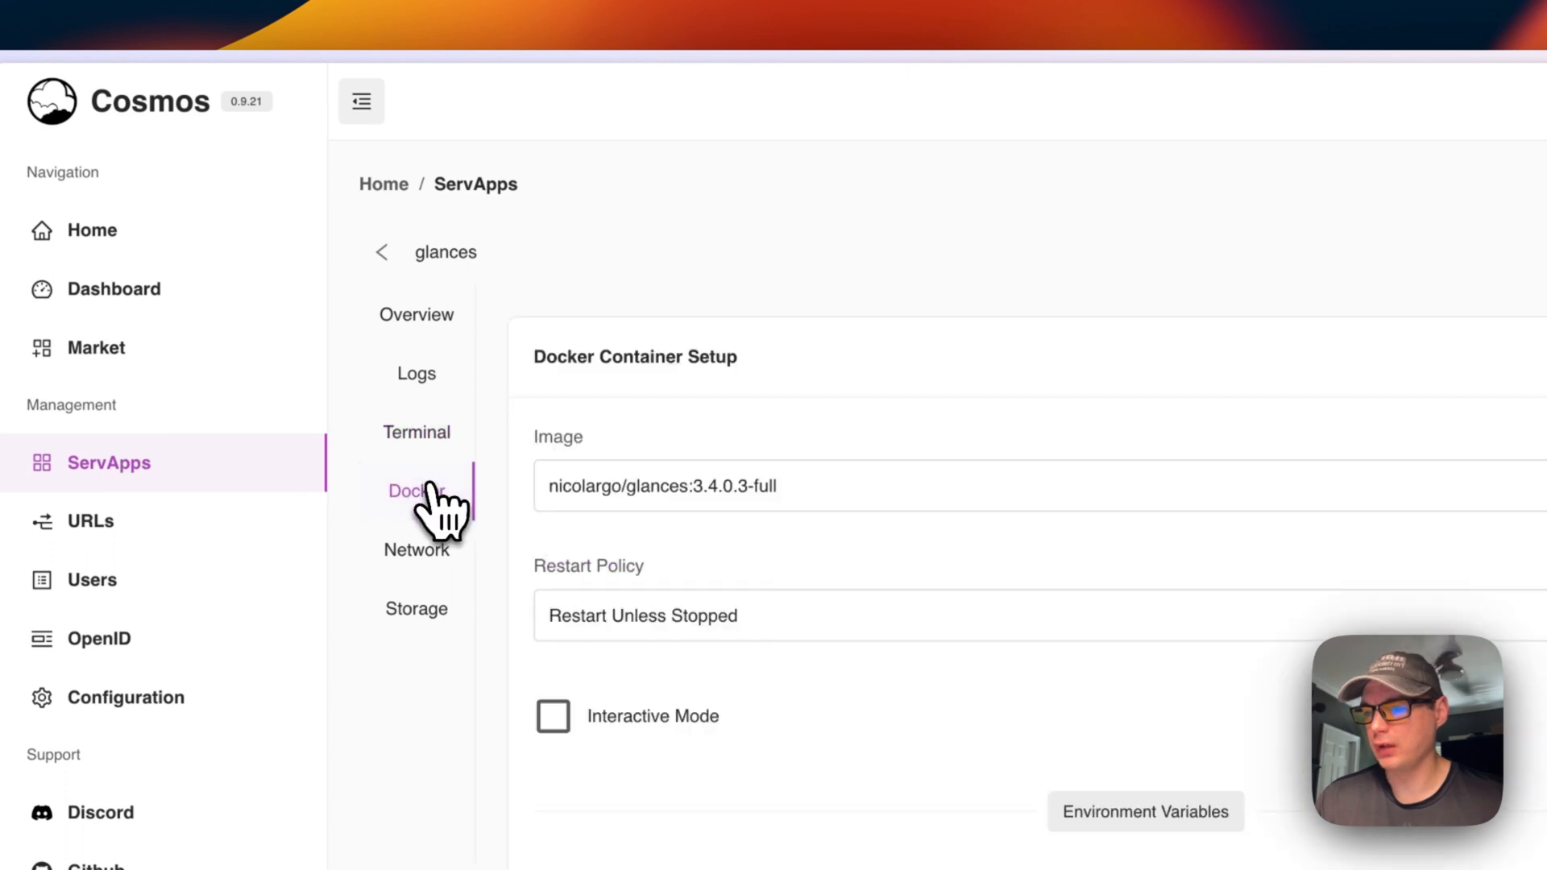
scroll(750, 605, down, 10)
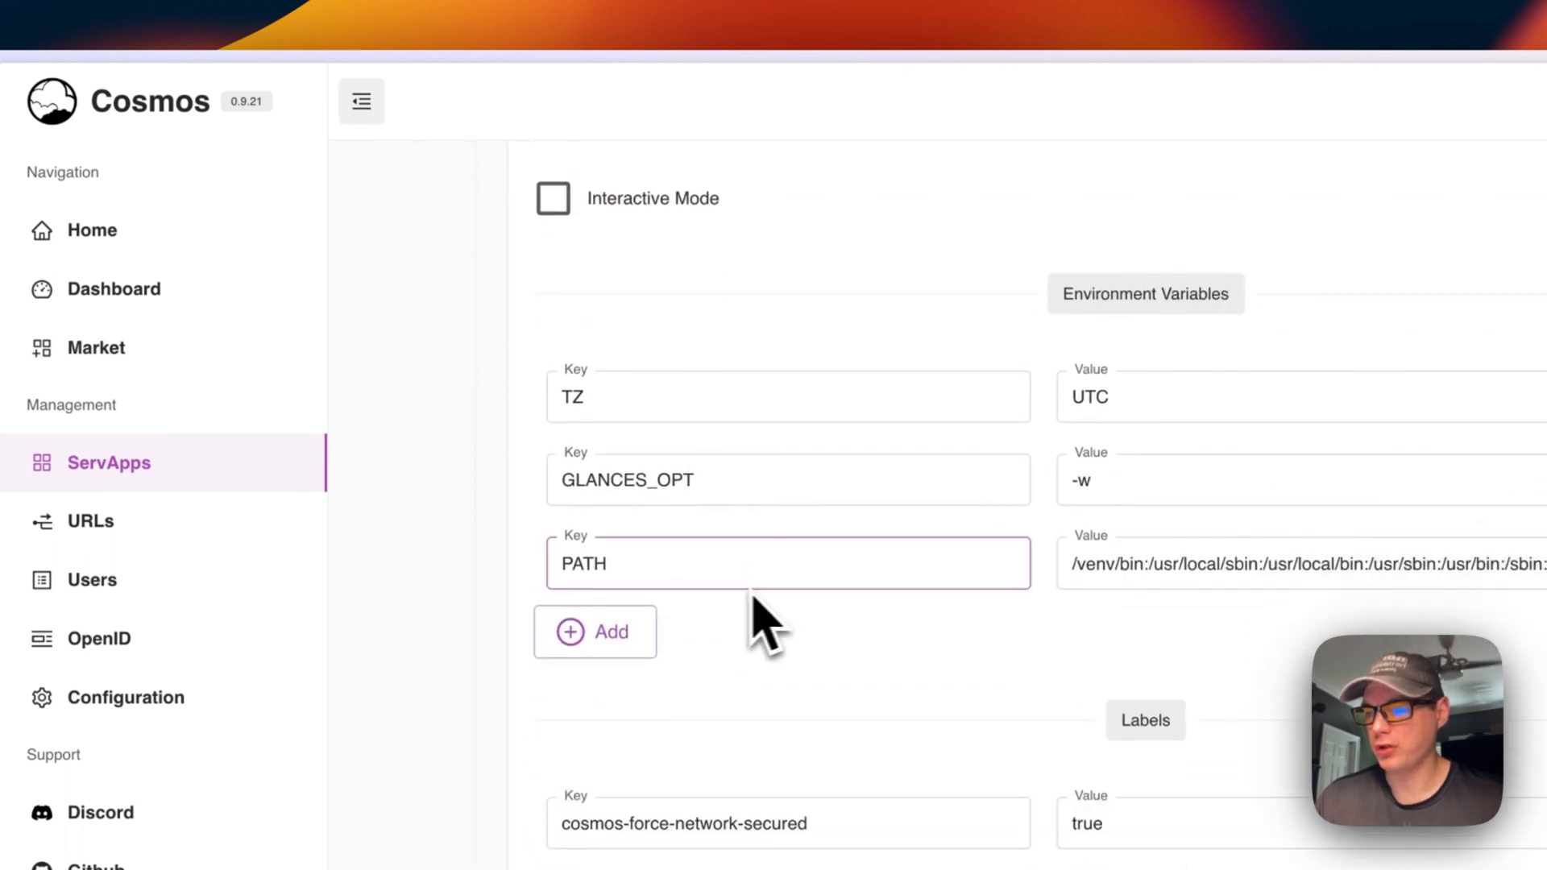
scroll(856, 369, up, 7)
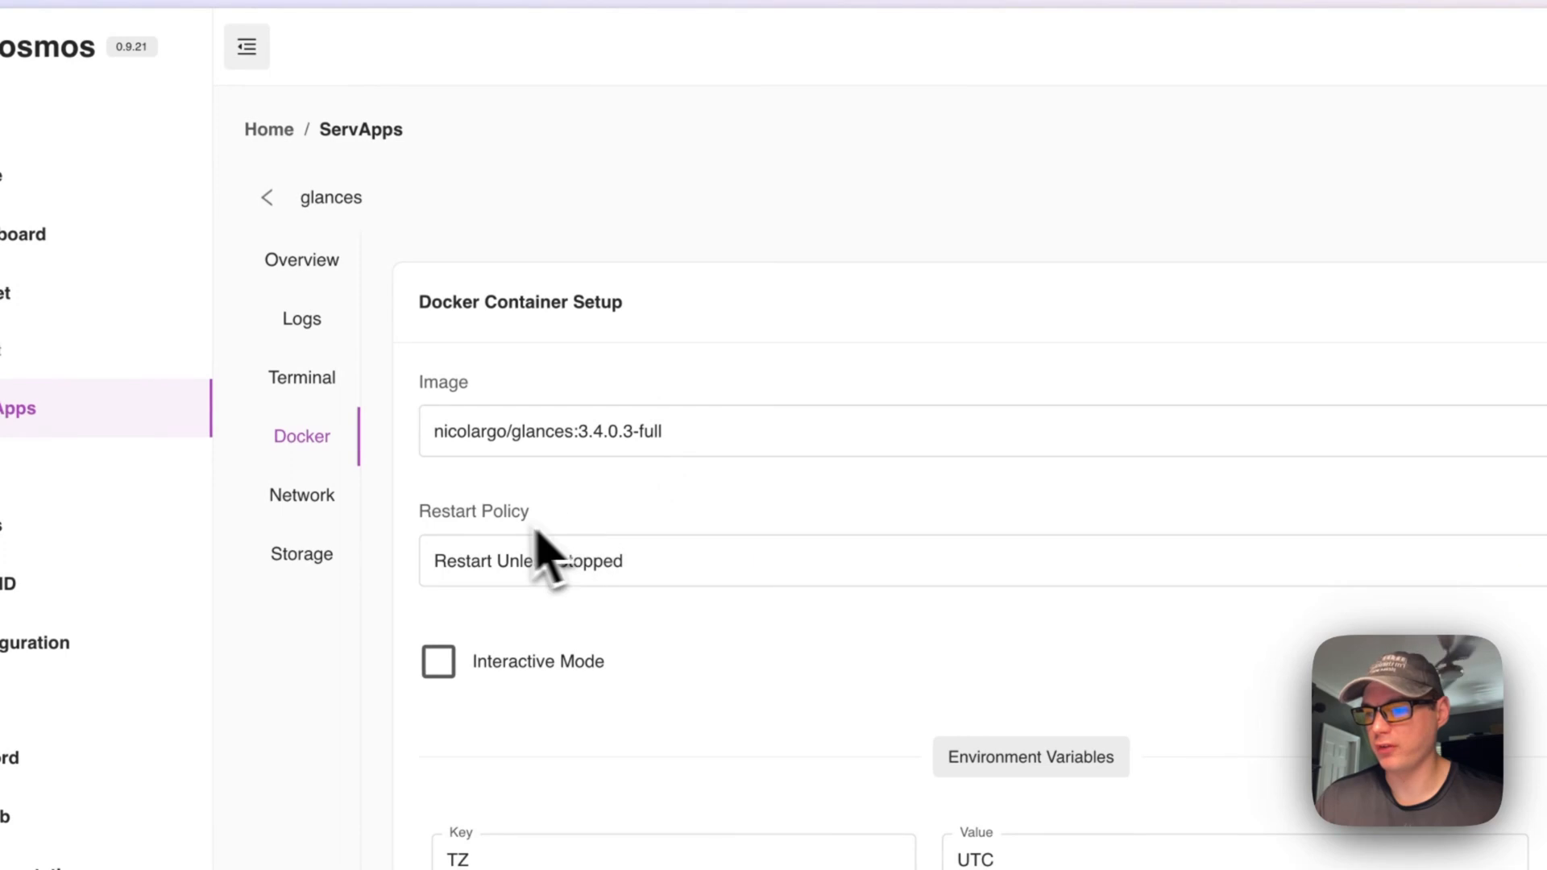
scroll(694, 589, down, 1)
scroll(707, 620, down, 12)
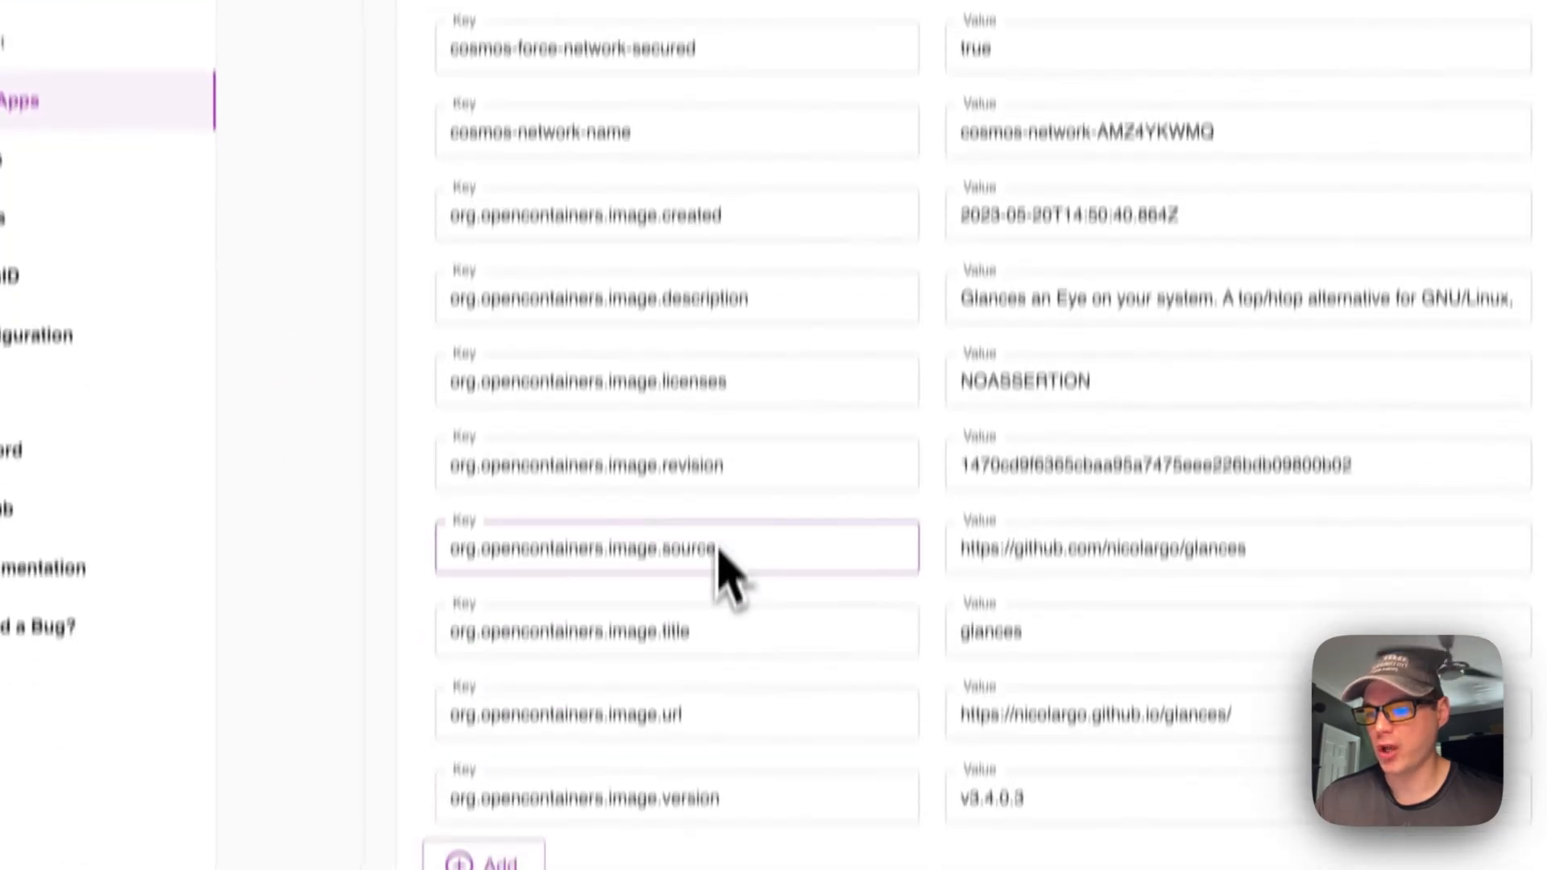
scroll(725, 301, up, 12)
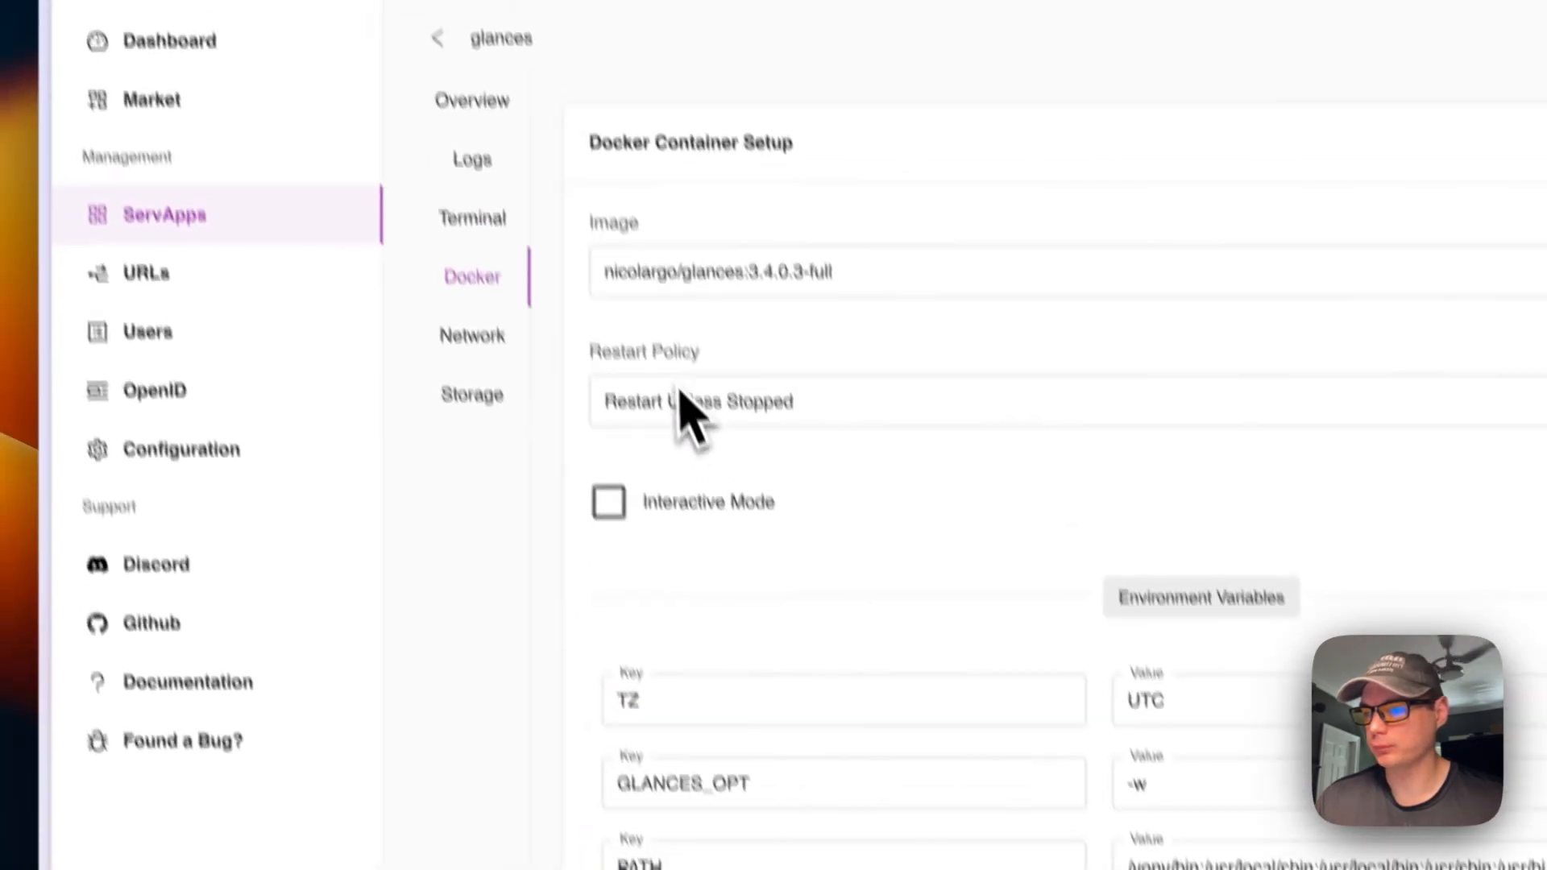
- Examine the glances container's network settings and volume mounts, and return to its overview
click(494, 366)
scroll(798, 483, down, 2)
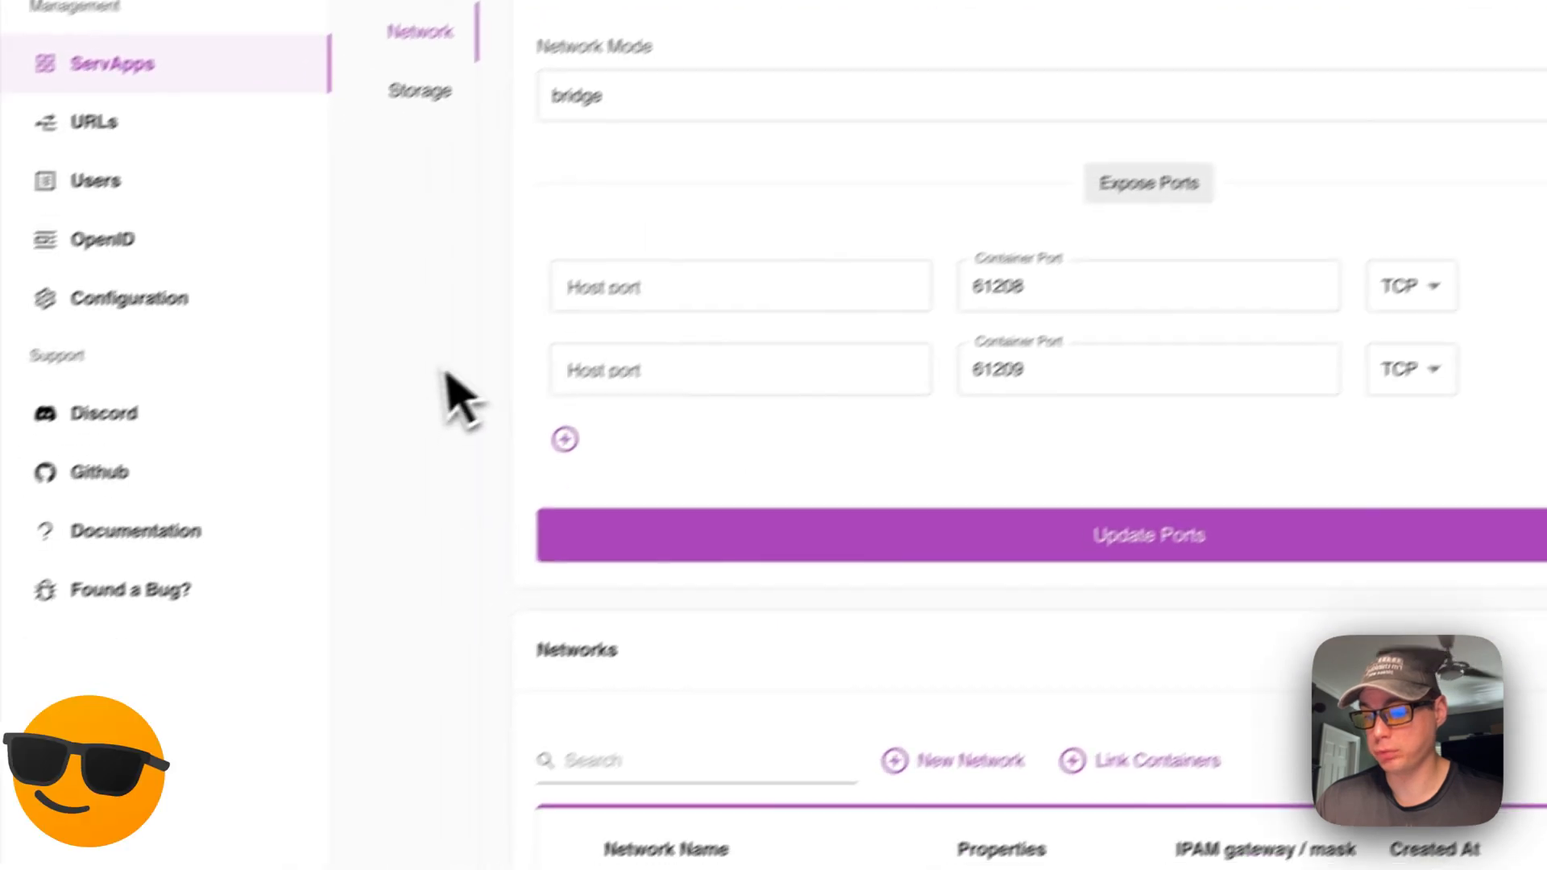
scroll(451, 379, down, 7)
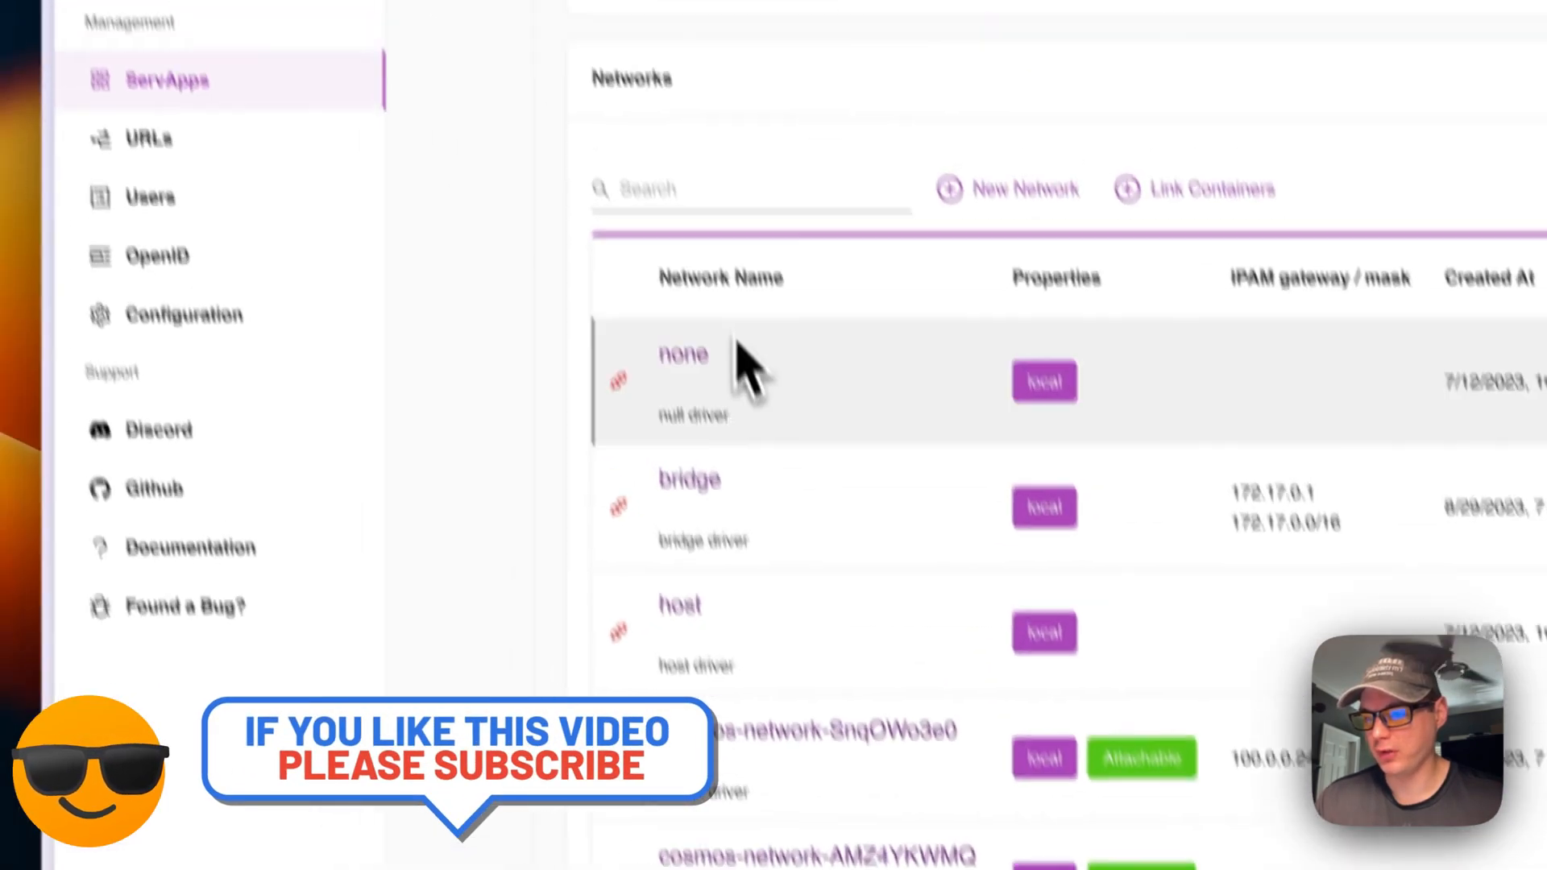
scroll(613, 322, up, 7)
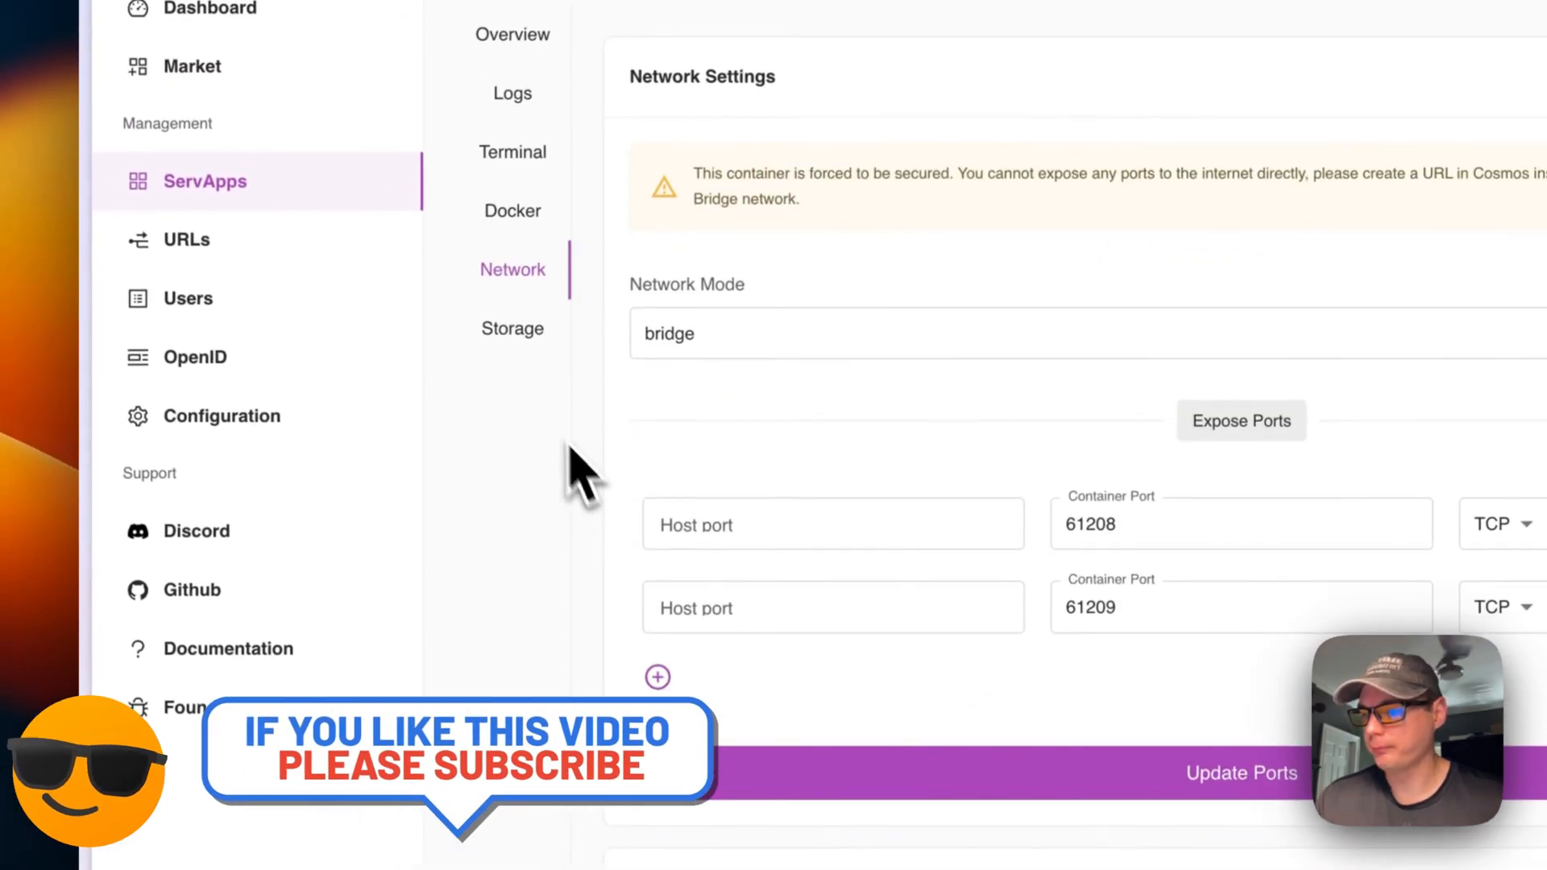
click(516, 333)
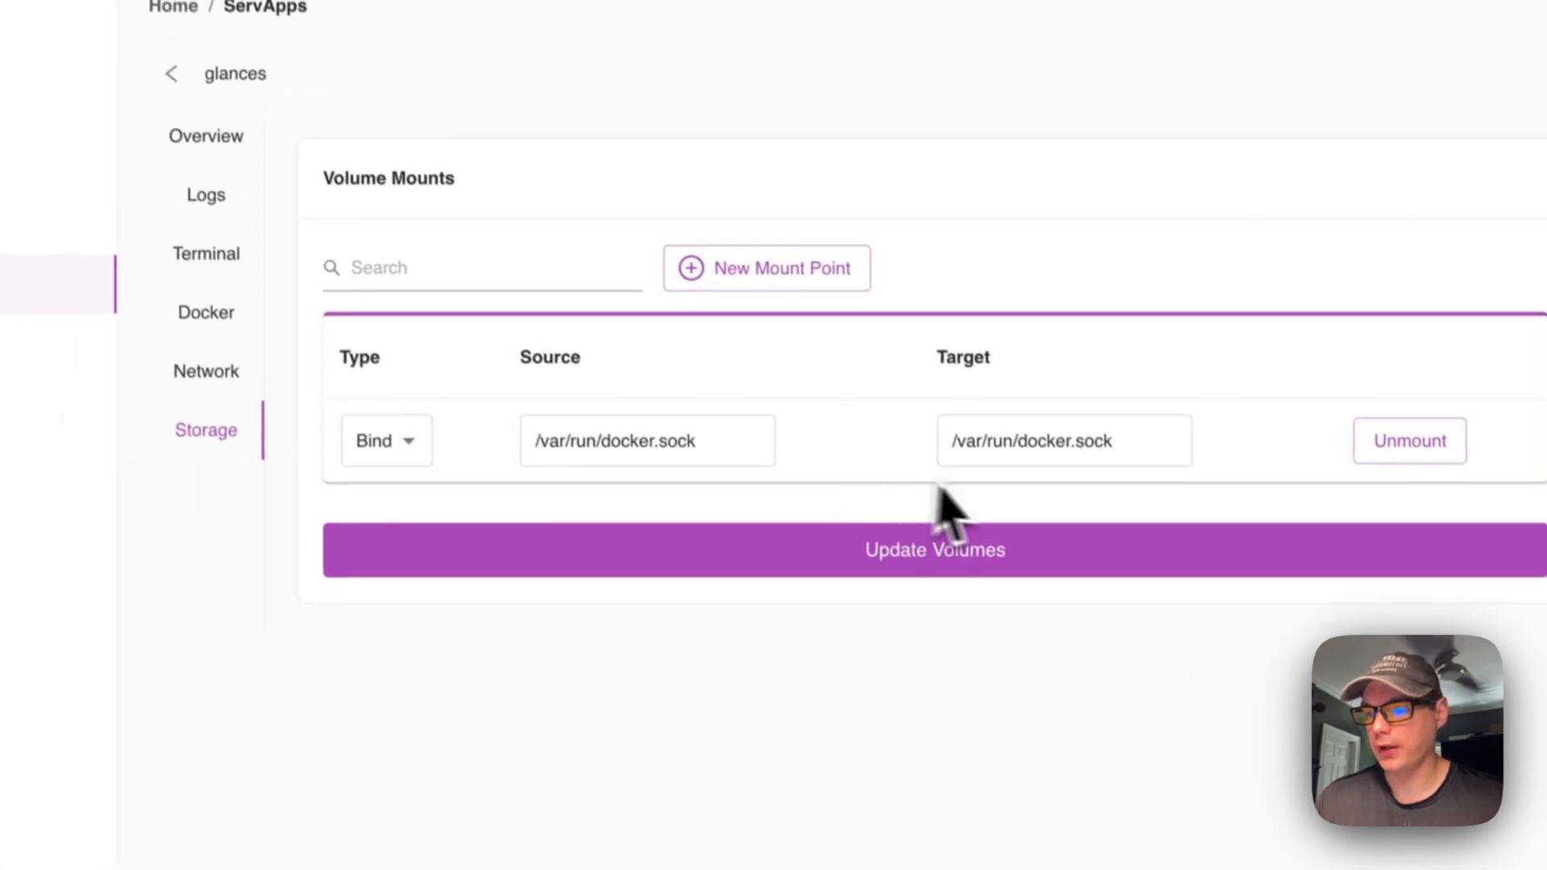
click(208, 137)
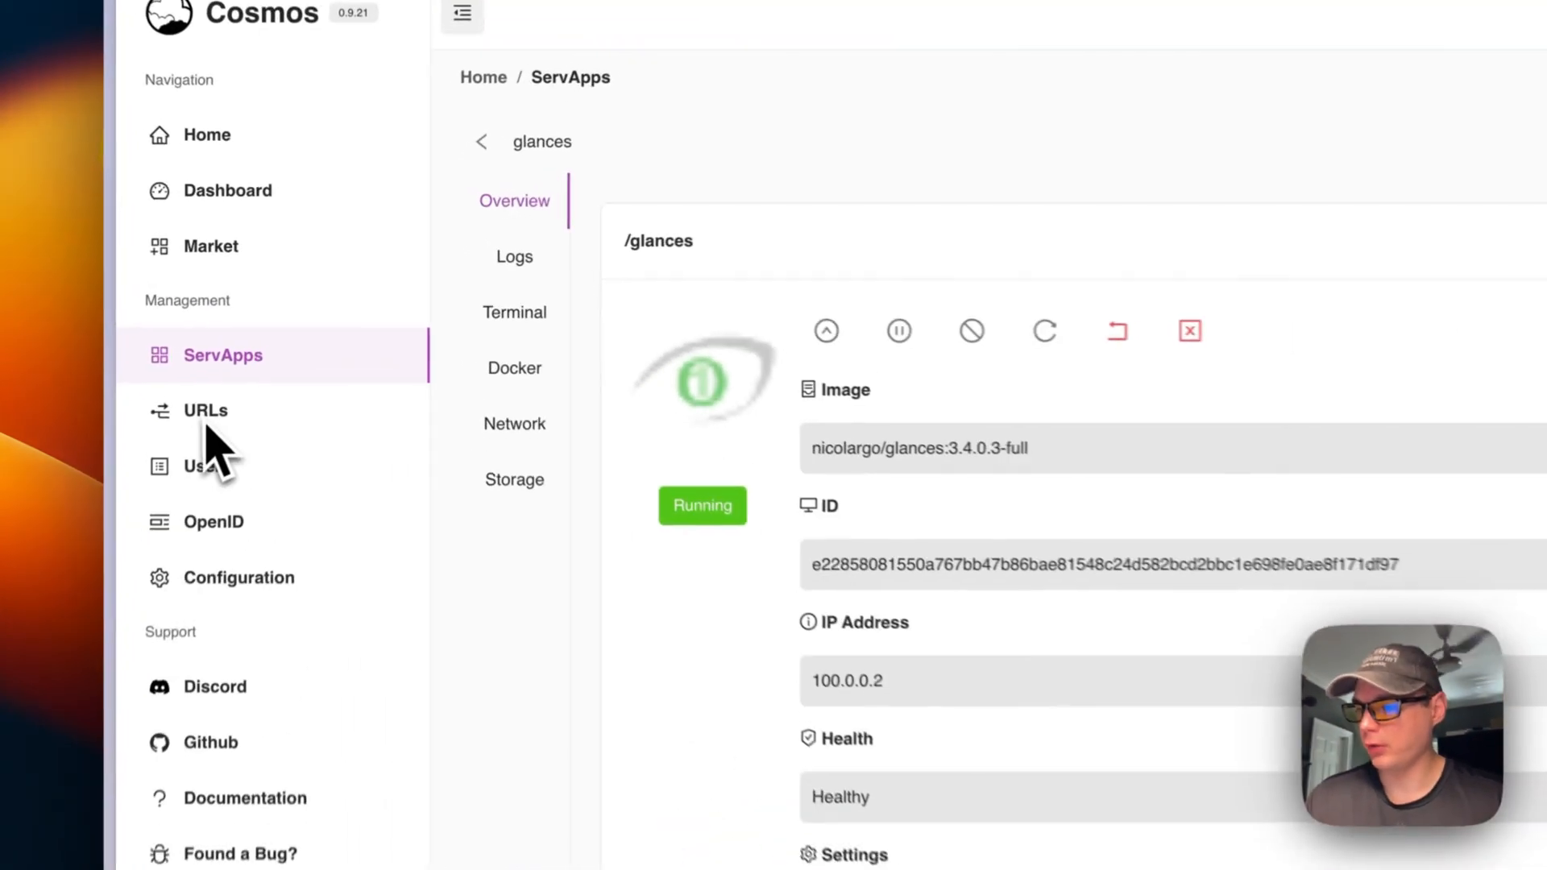
- Check the URL list and examine the overview of the glances URL, covering its description, address, target and security indicators
click(274, 325)
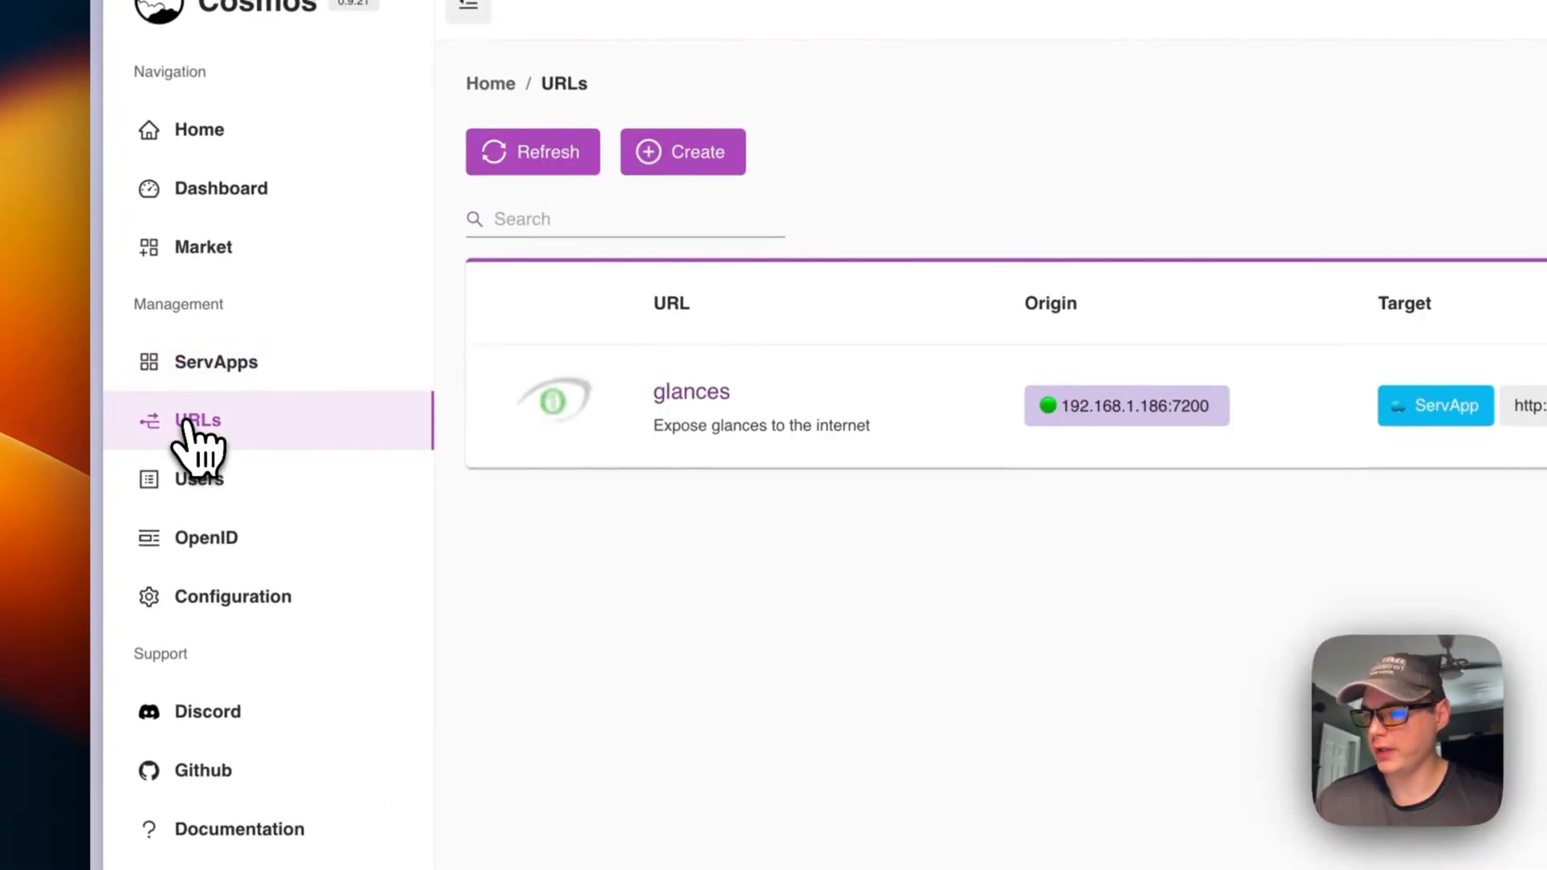
scroll(846, 359, down, 2)
click(376, 266)
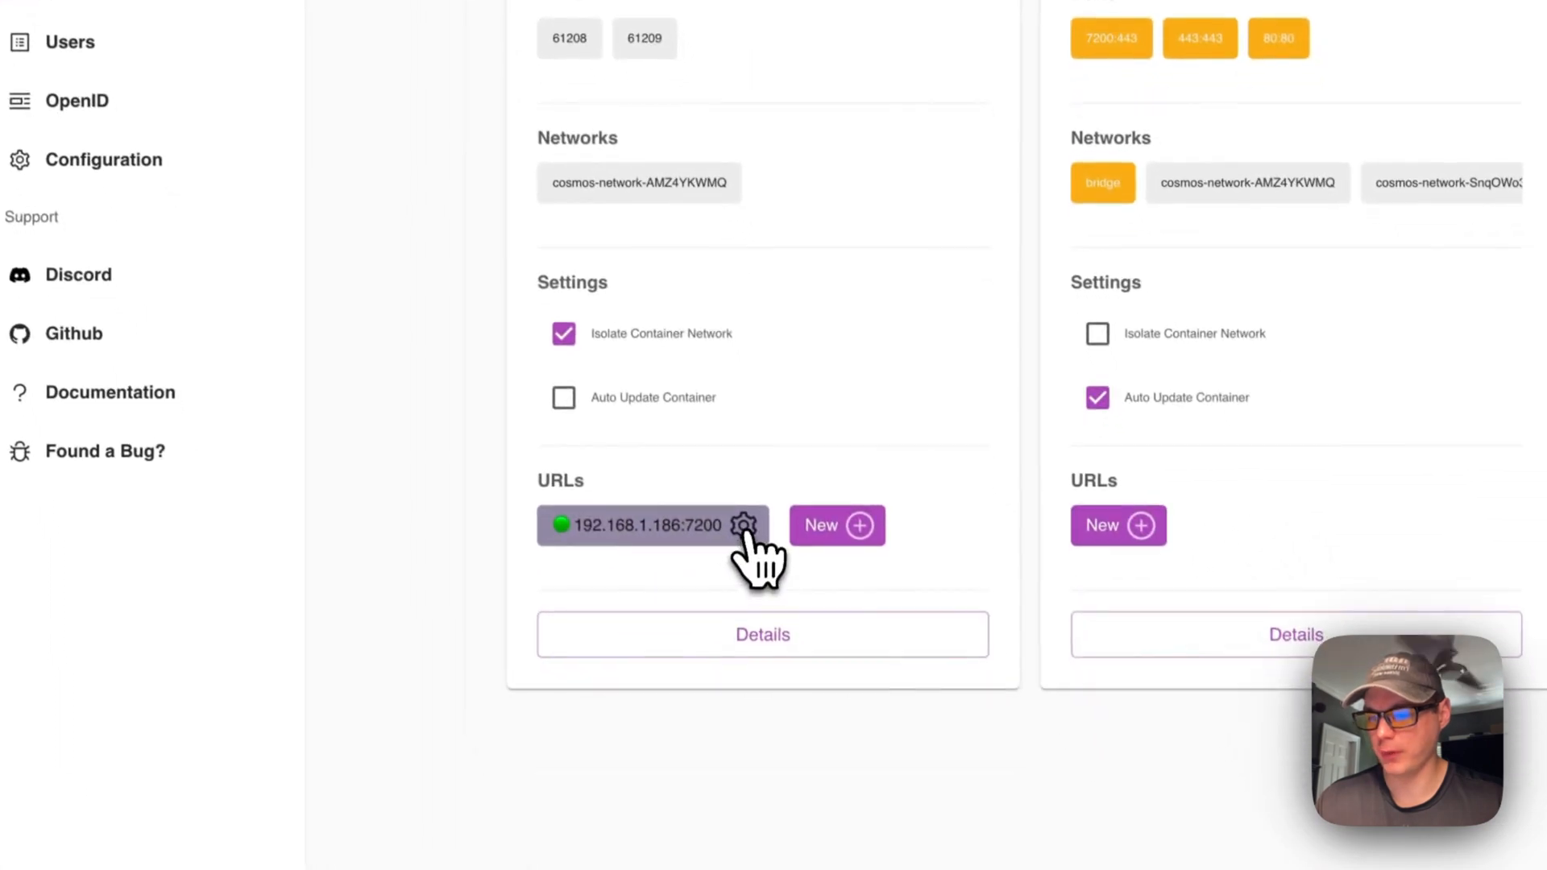
click(743, 525)
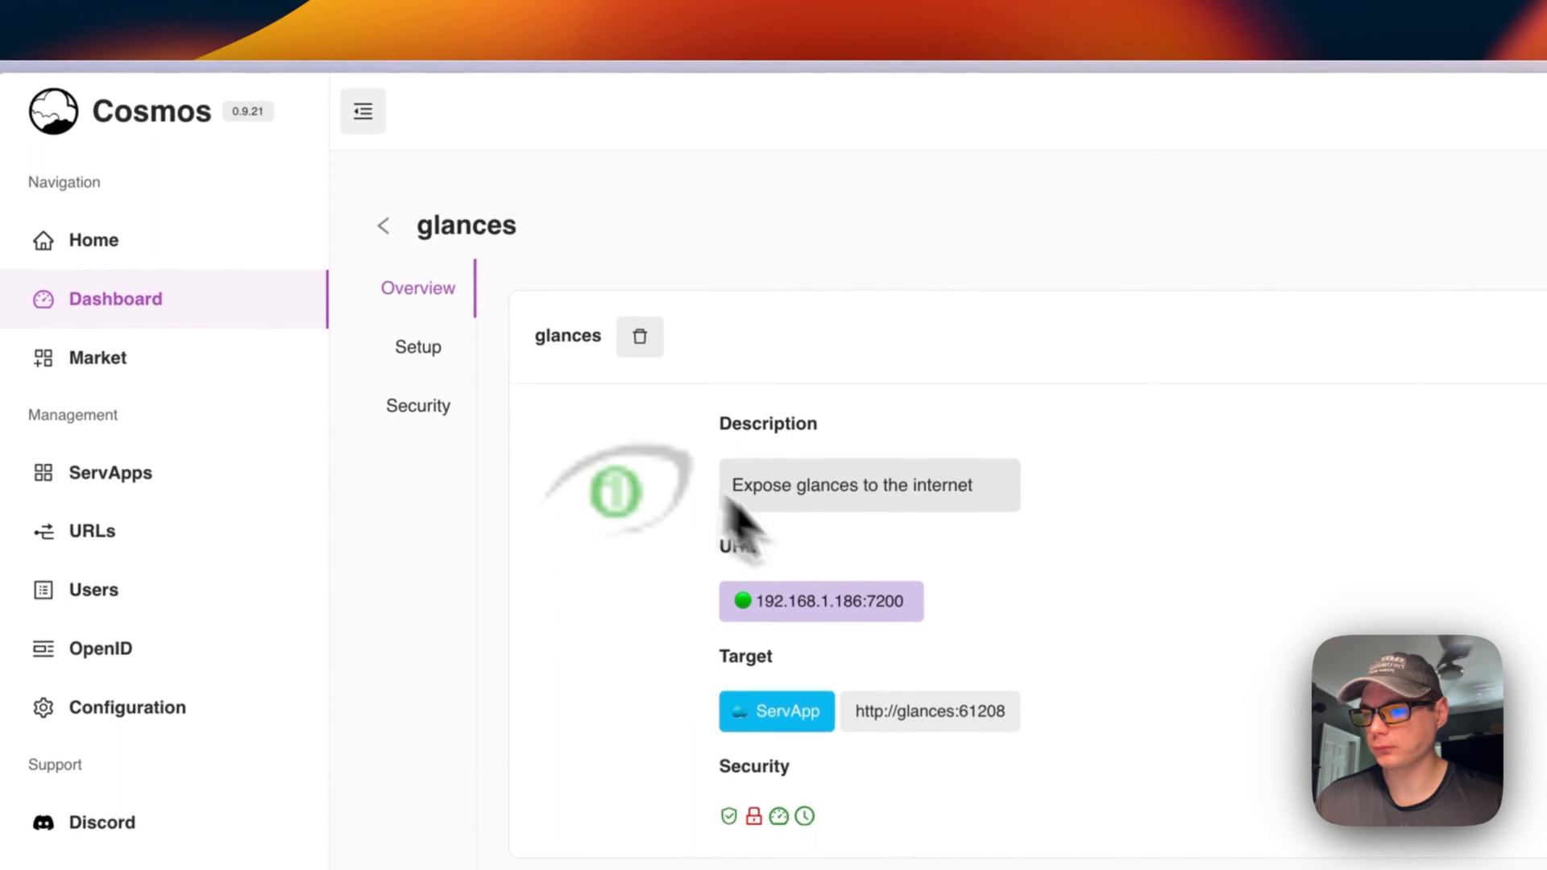
drag(675, 385, 1393, 425)
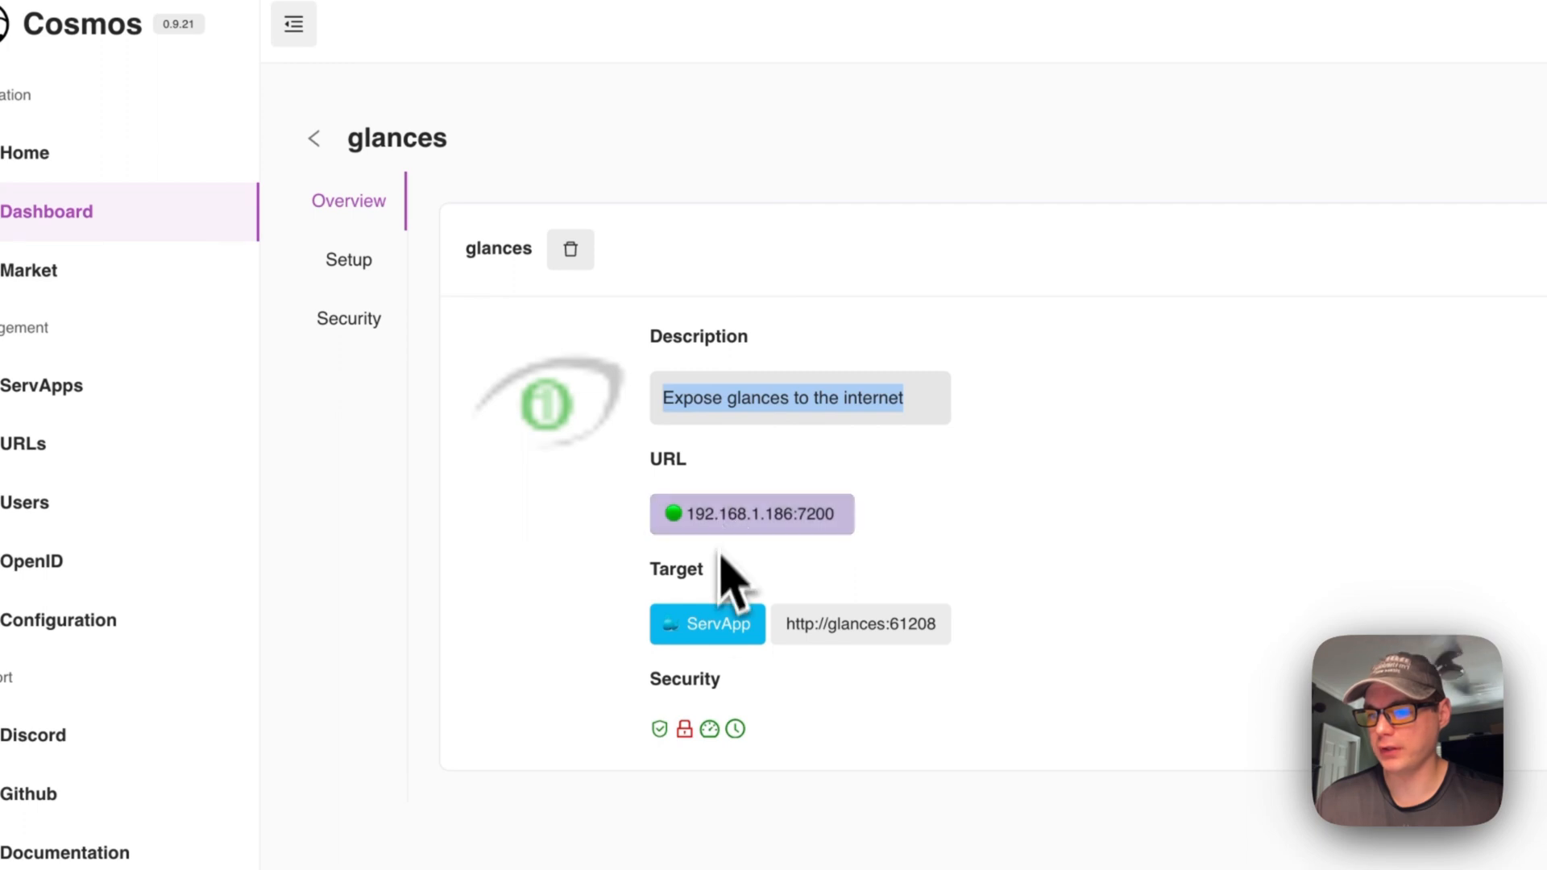
drag(694, 632, 784, 634)
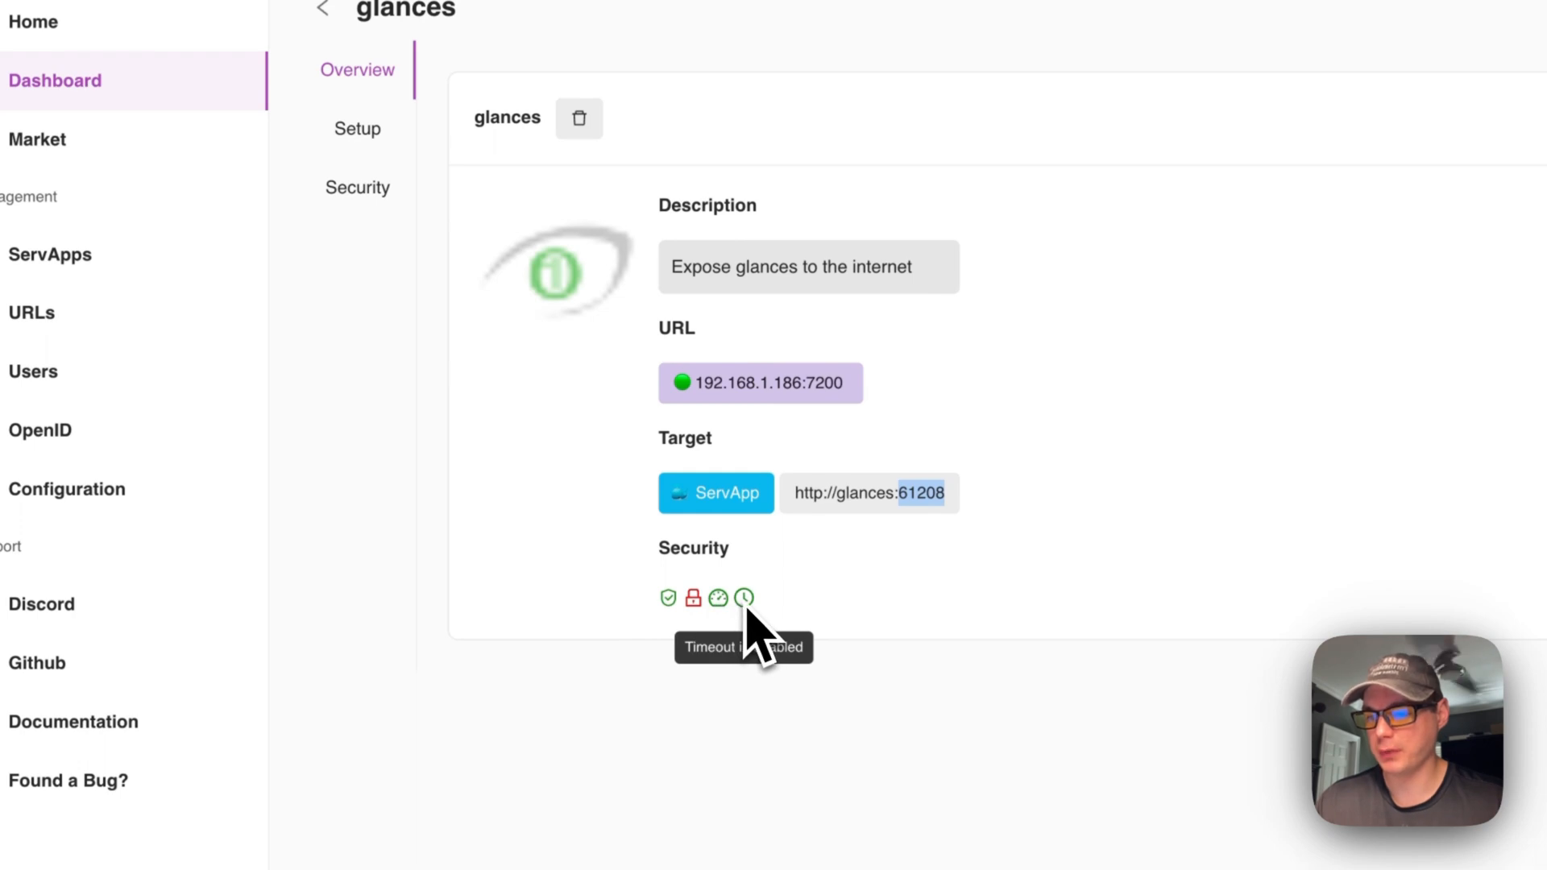
- Examine the setup of the glances URL, including its name, description and the available target modes, keeping ServApp - Docker Container
click(357, 129)
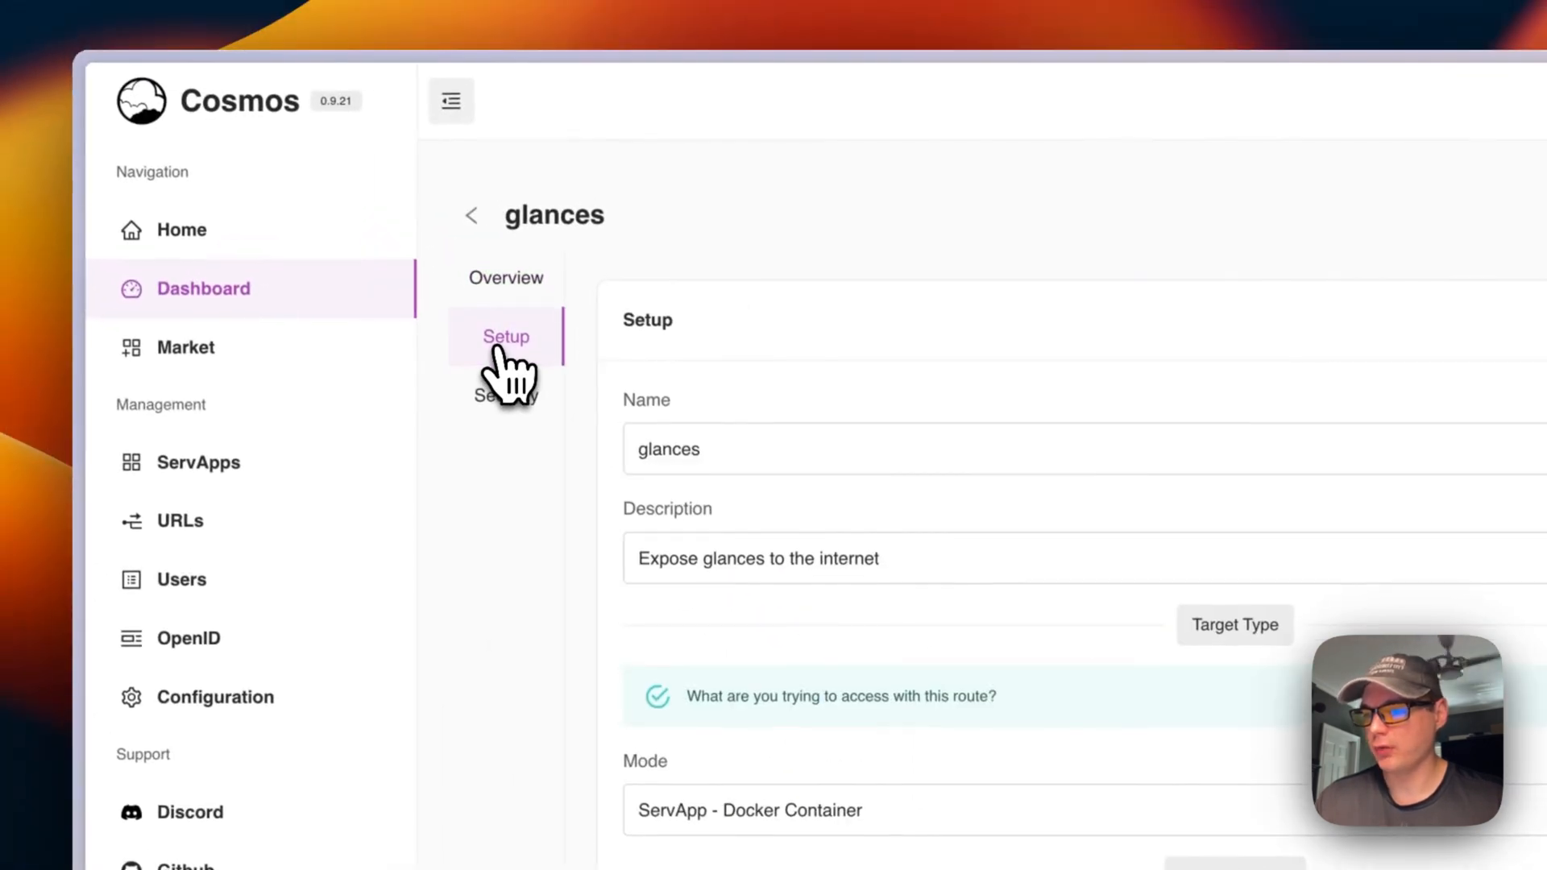
scroll(722, 448, down, 3)
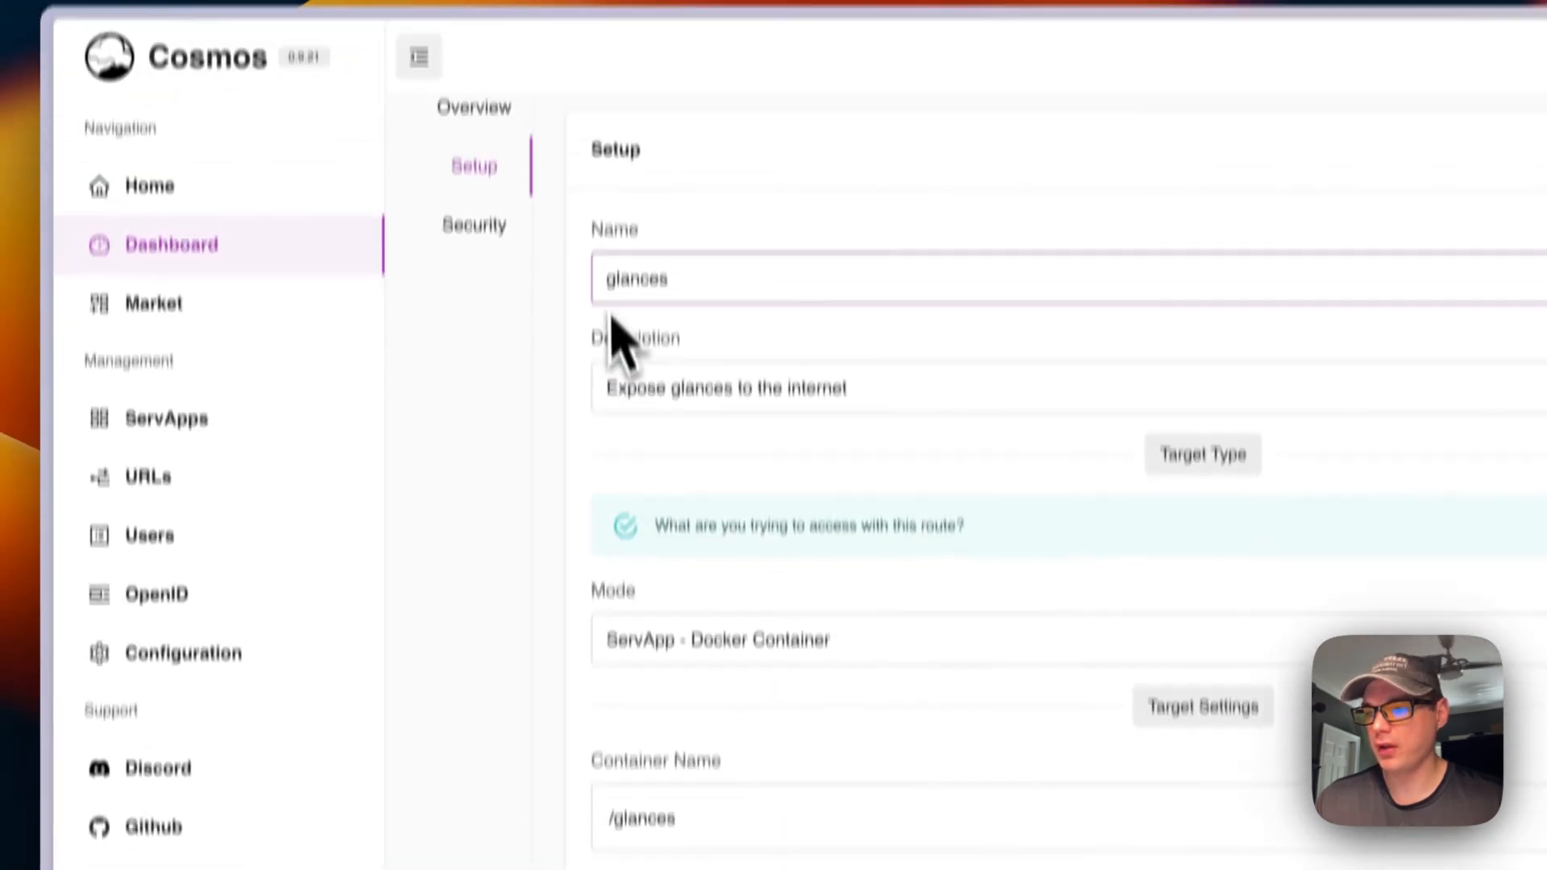
scroll(667, 511, down, 3)
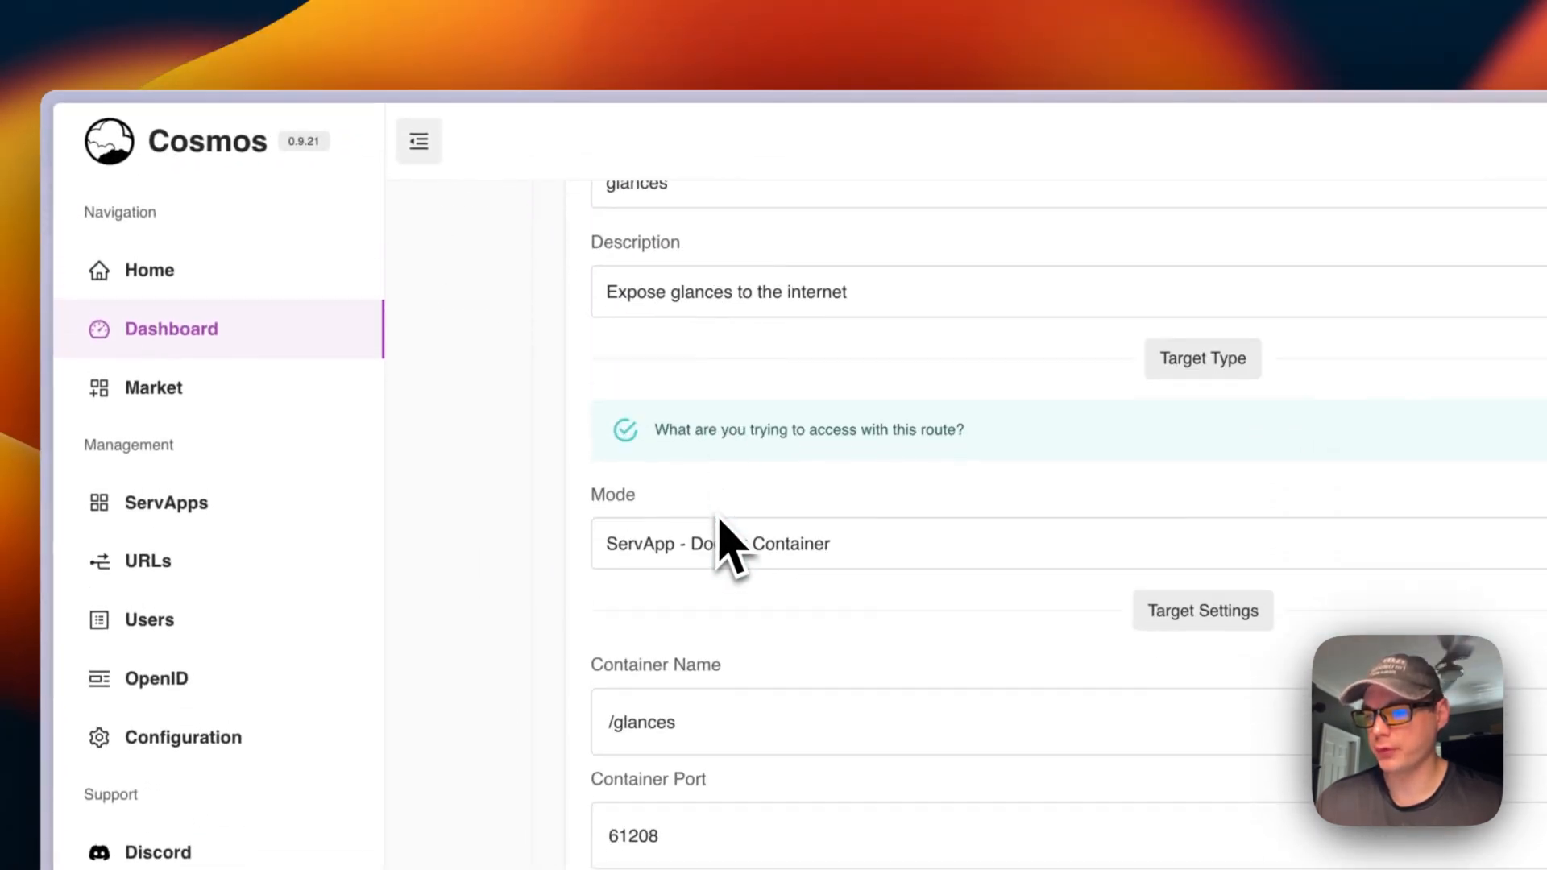
click(706, 497)
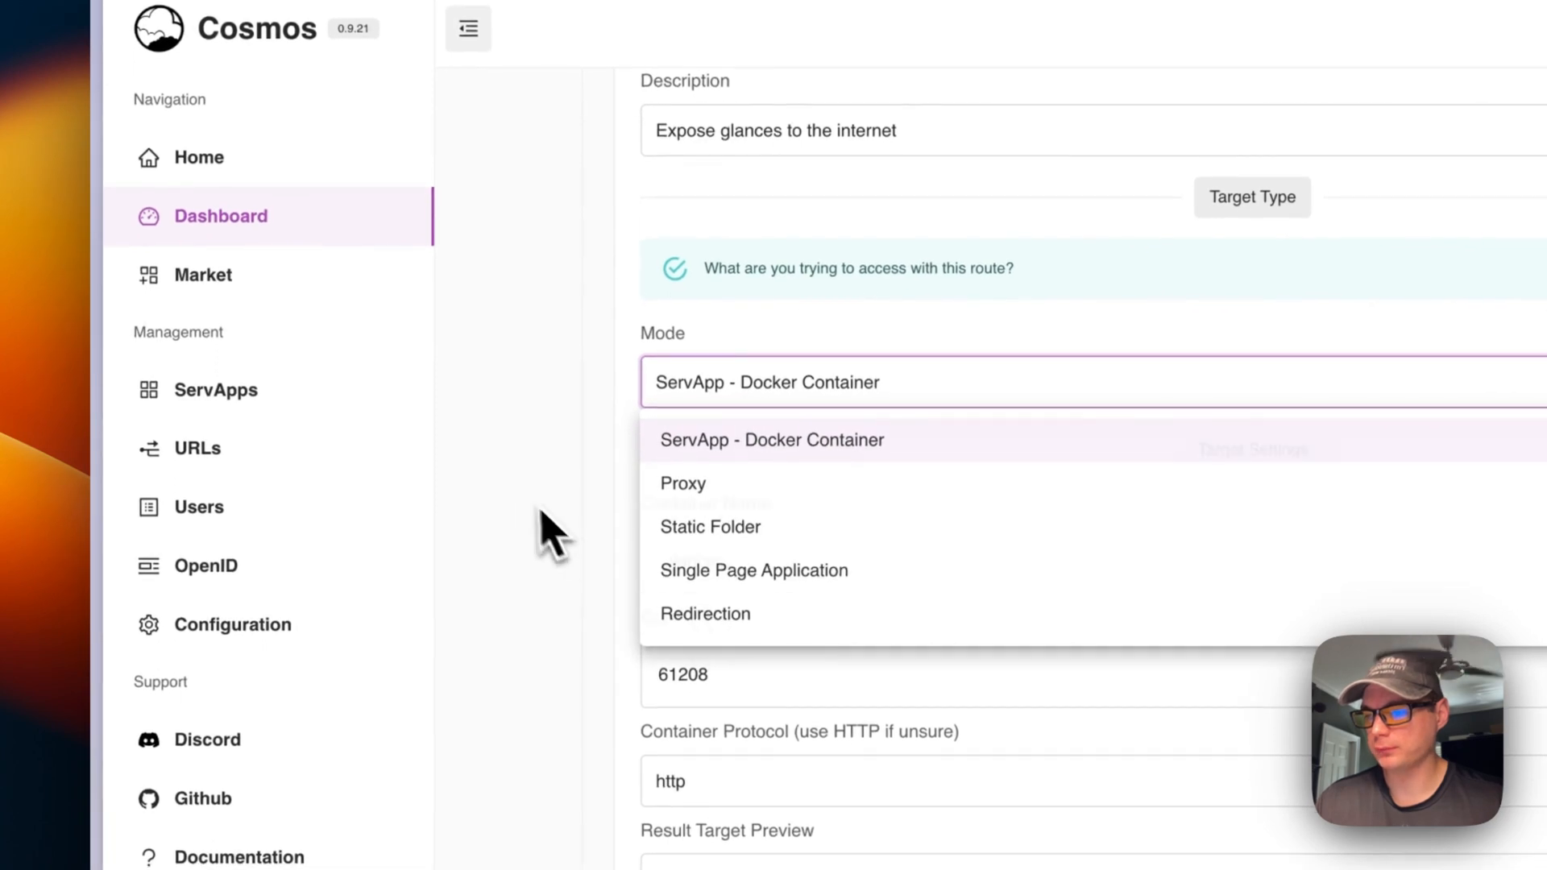
click(527, 536)
scroll(597, 542, down, 1)
scroll(636, 468, down, 3)
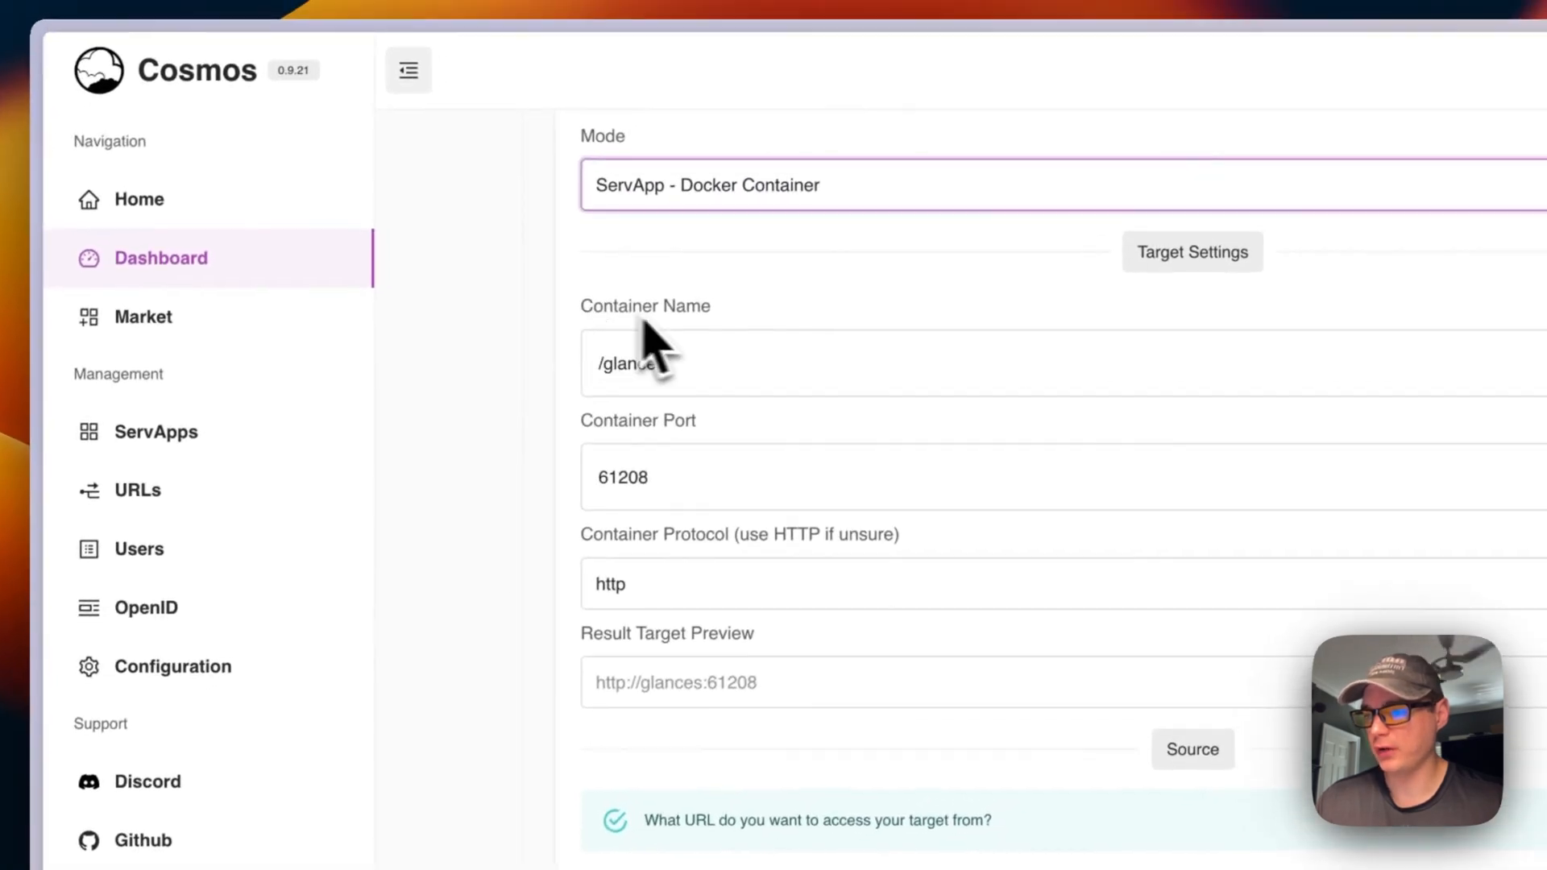
- Examine the glances URL's container name, port, protocol, host address and basic security options
click(673, 332)
click(531, 463)
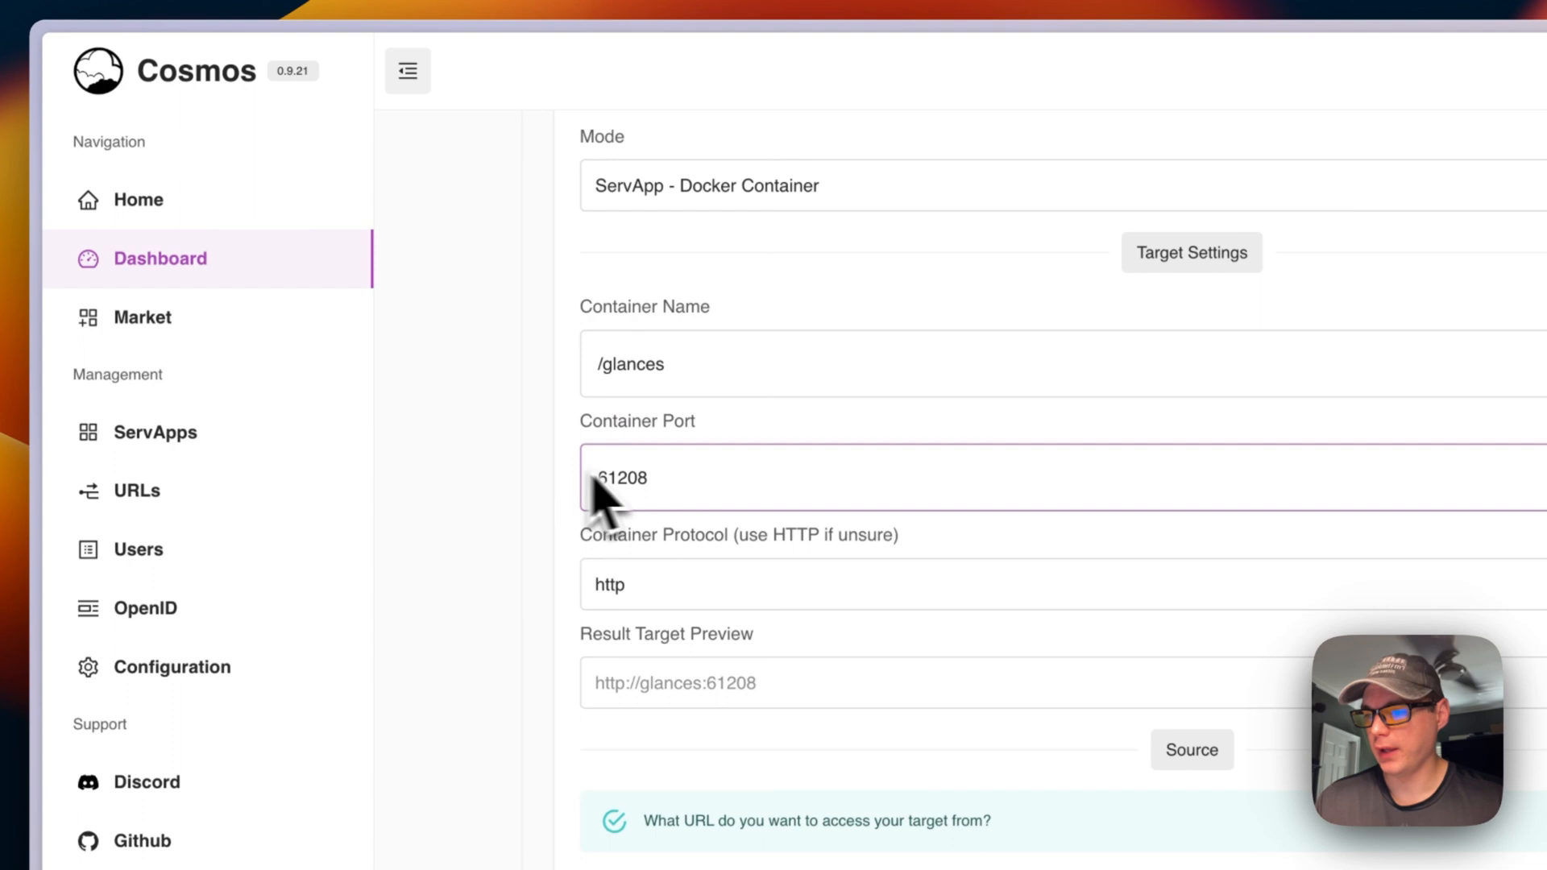
scroll(681, 483, down, 2)
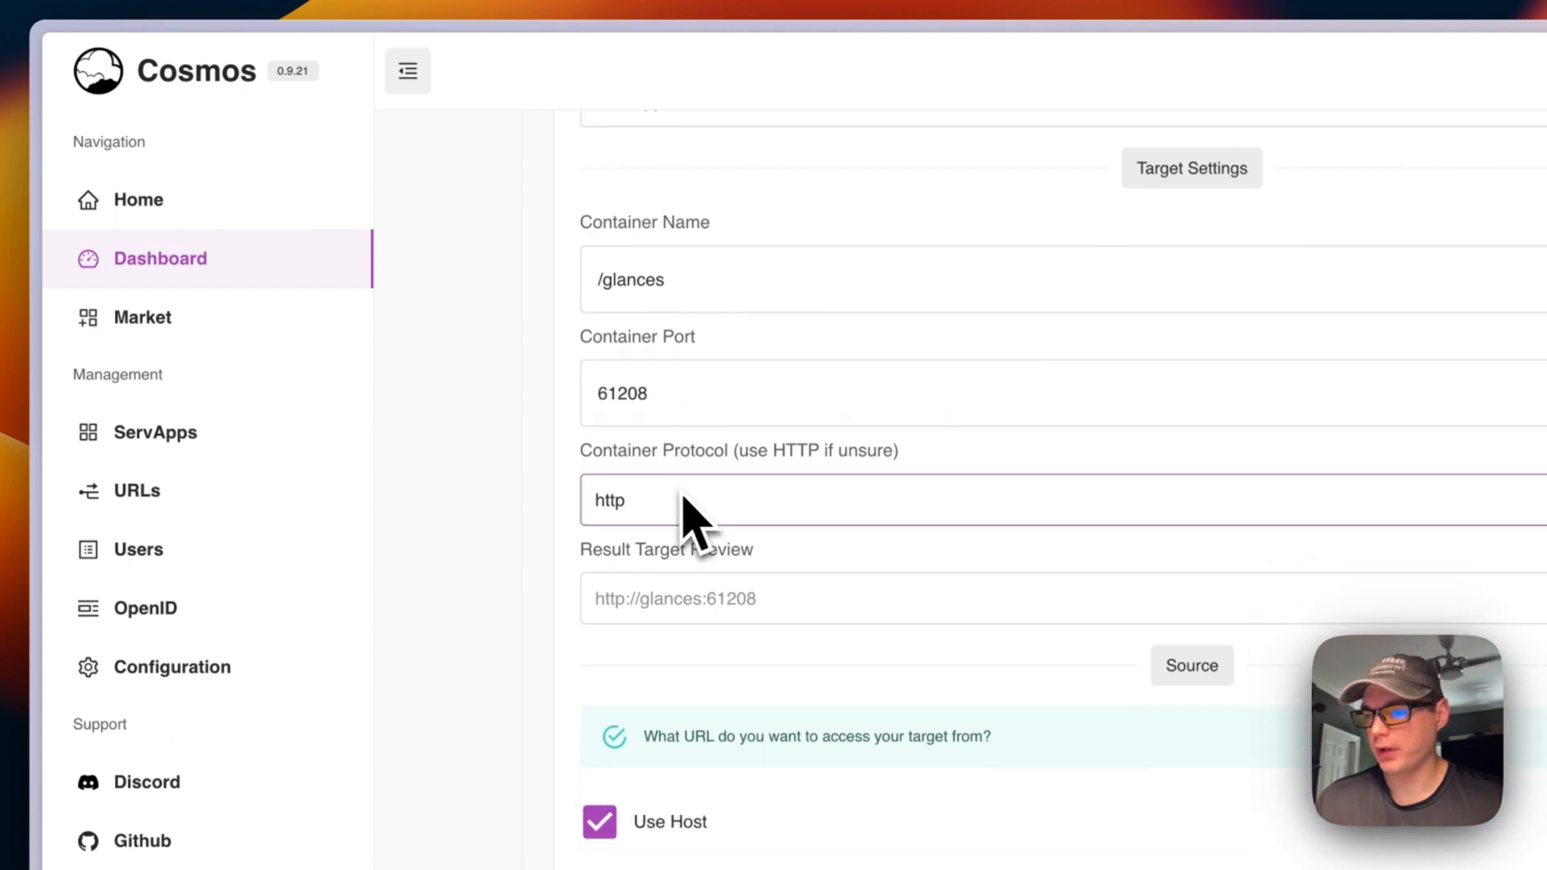
scroll(701, 459, down, 3)
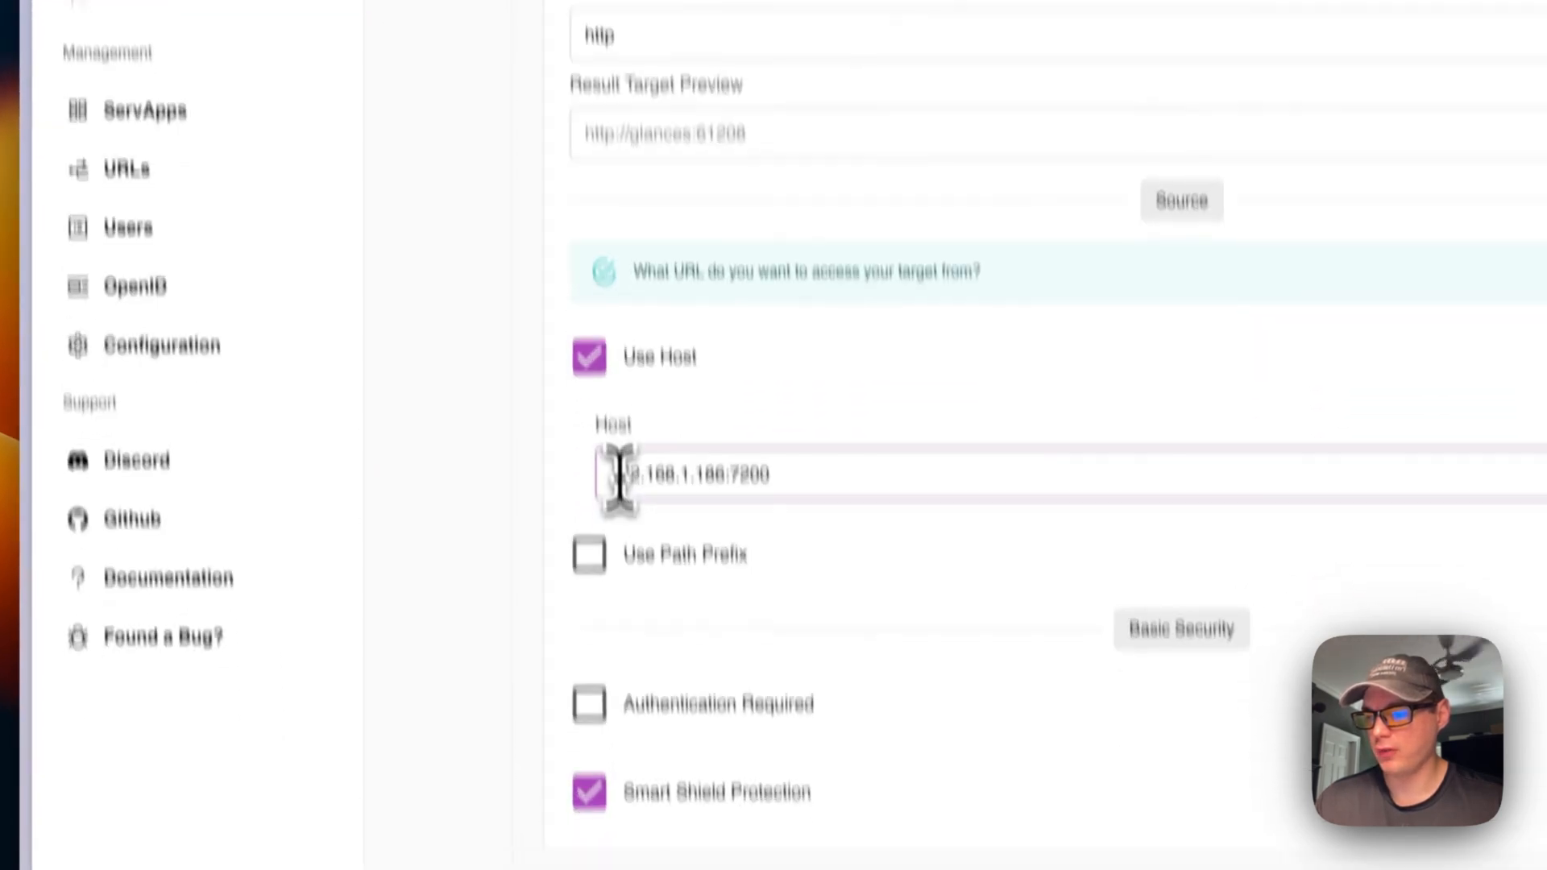
drag(618, 512, 898, 519)
double_click(745, 517)
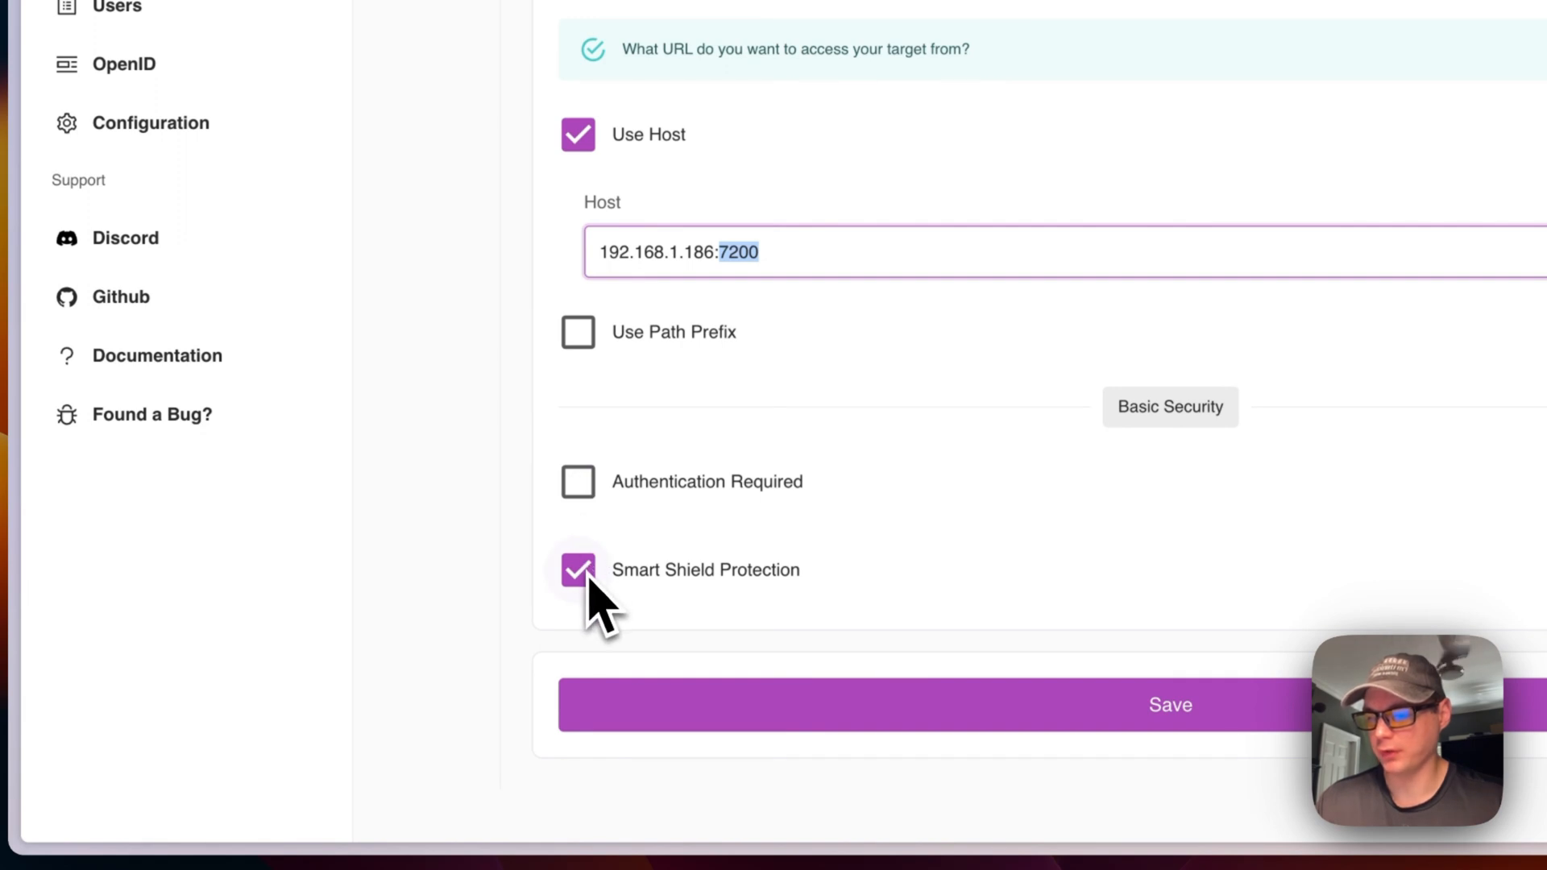
- Examine the glances URL's security settings for authentication, headers, Smart Shield, timeout, request limits and bot blocking
scroll(548, 644, up, 10)
click(450, 361)
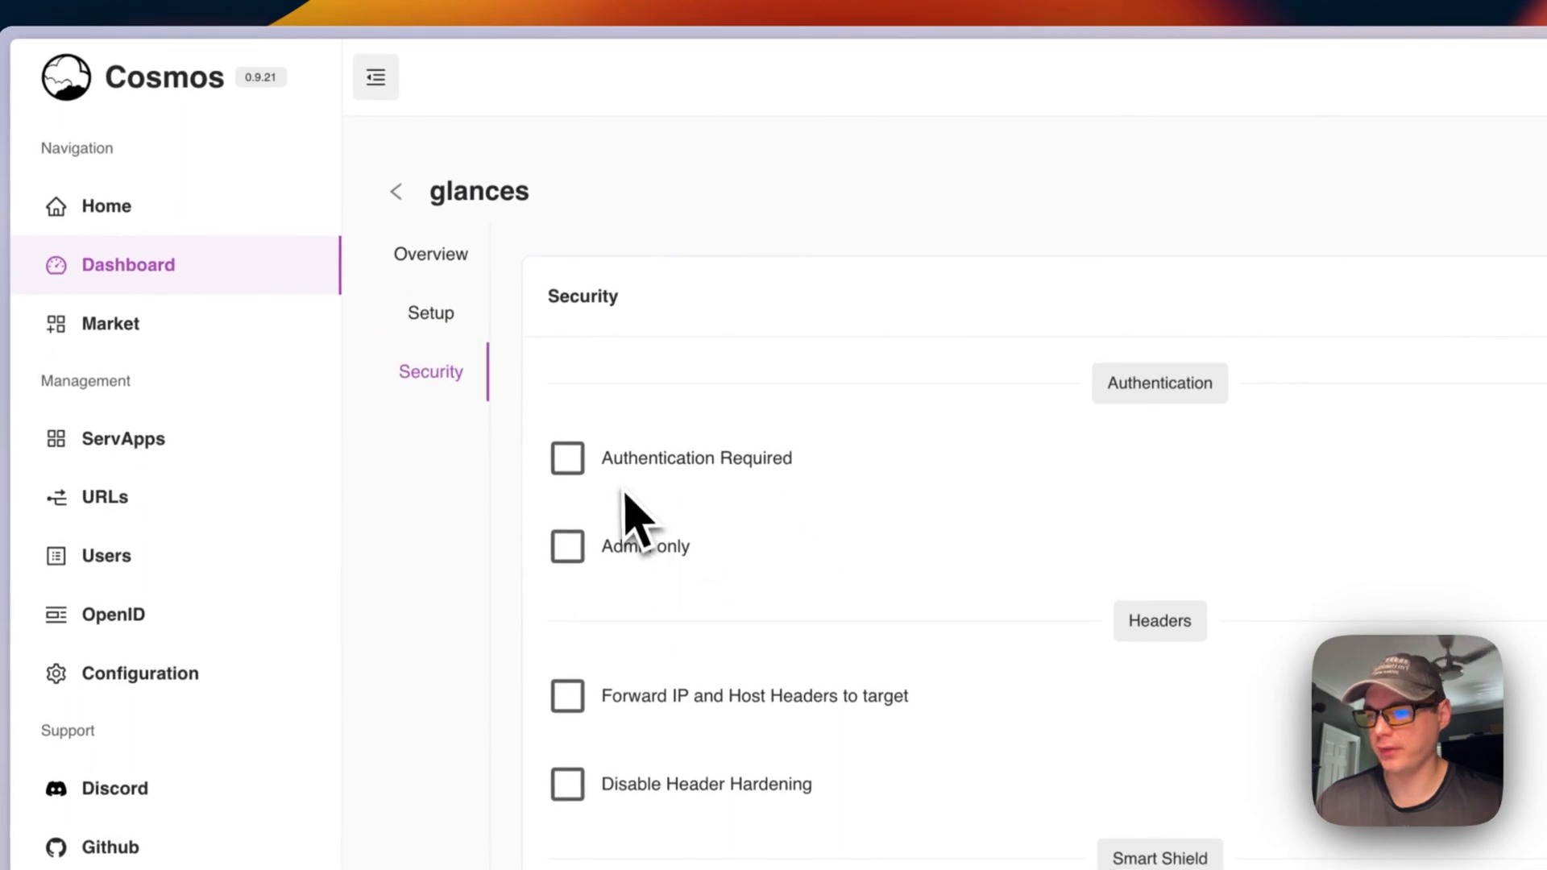
scroll(762, 597, down, 4)
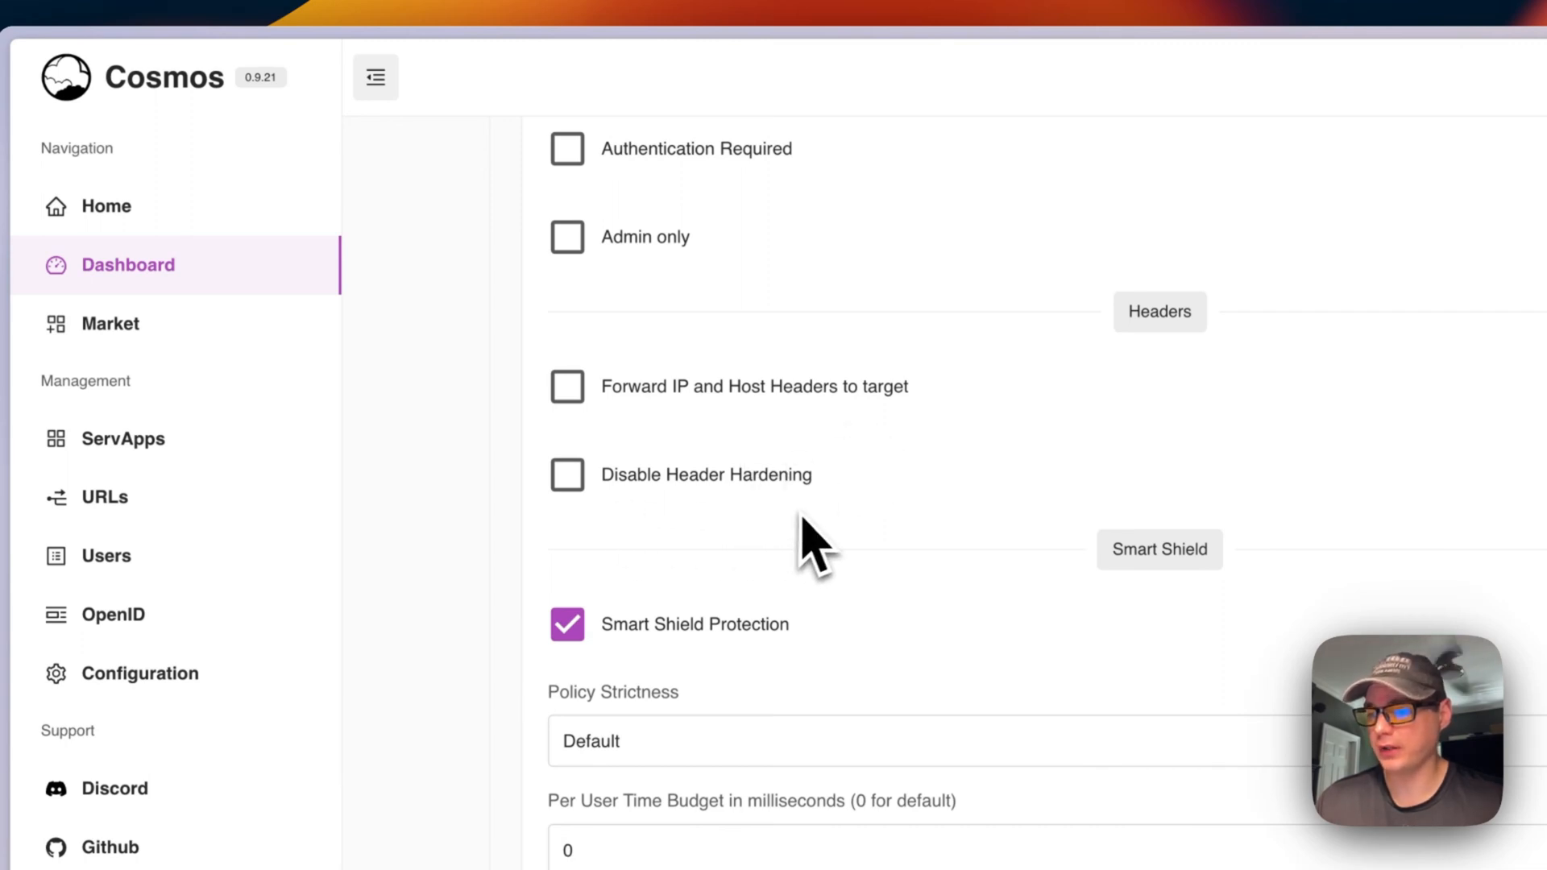
scroll(803, 523, down, 7)
scroll(656, 702, up, 2)
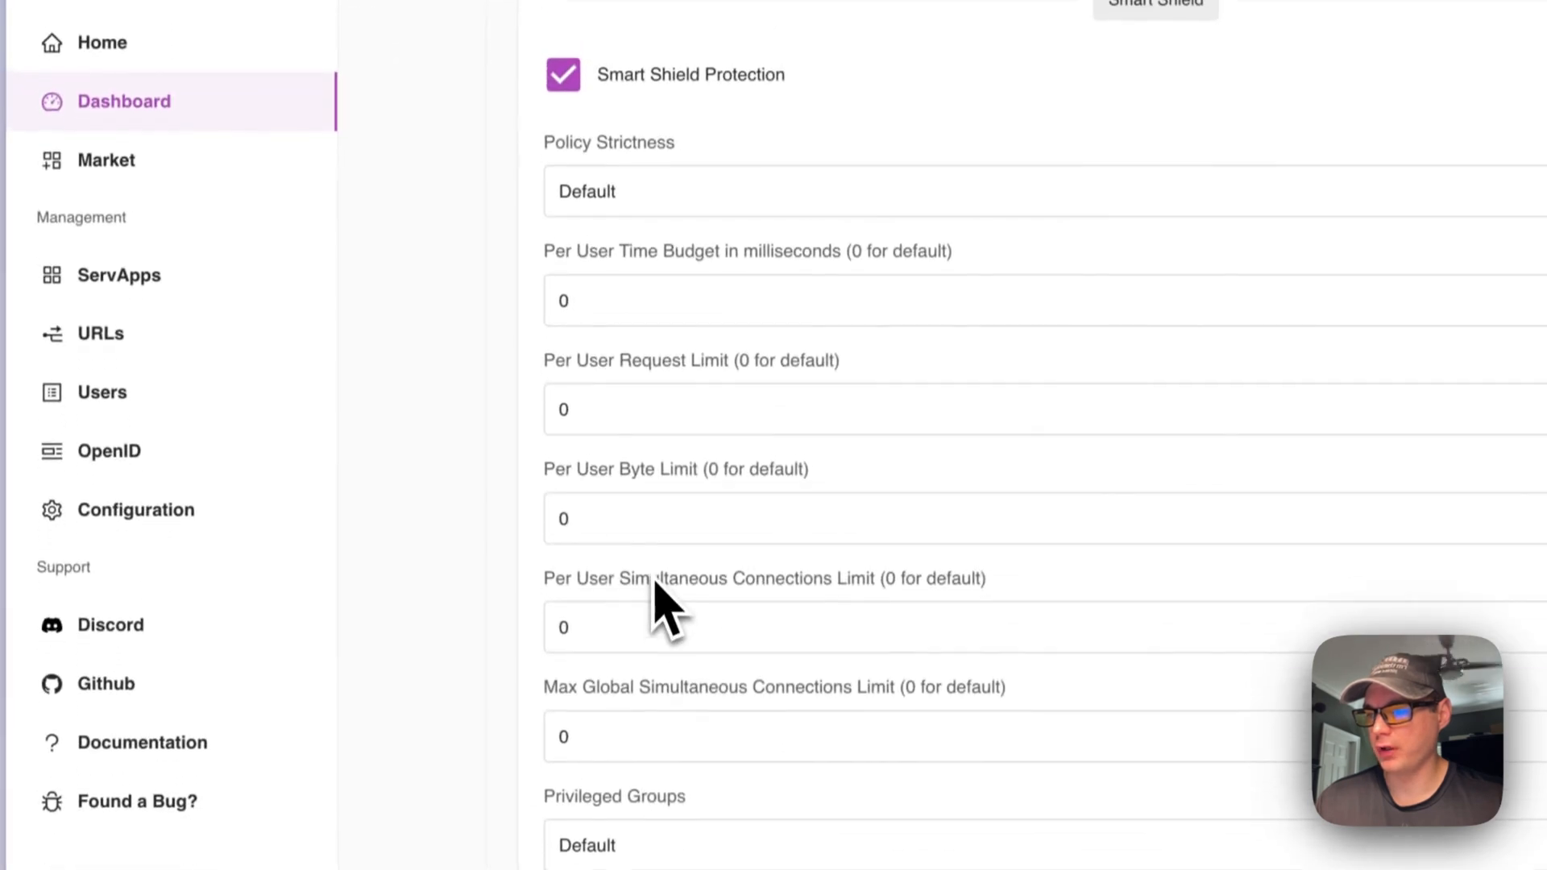
scroll(695, 272, down, 7)
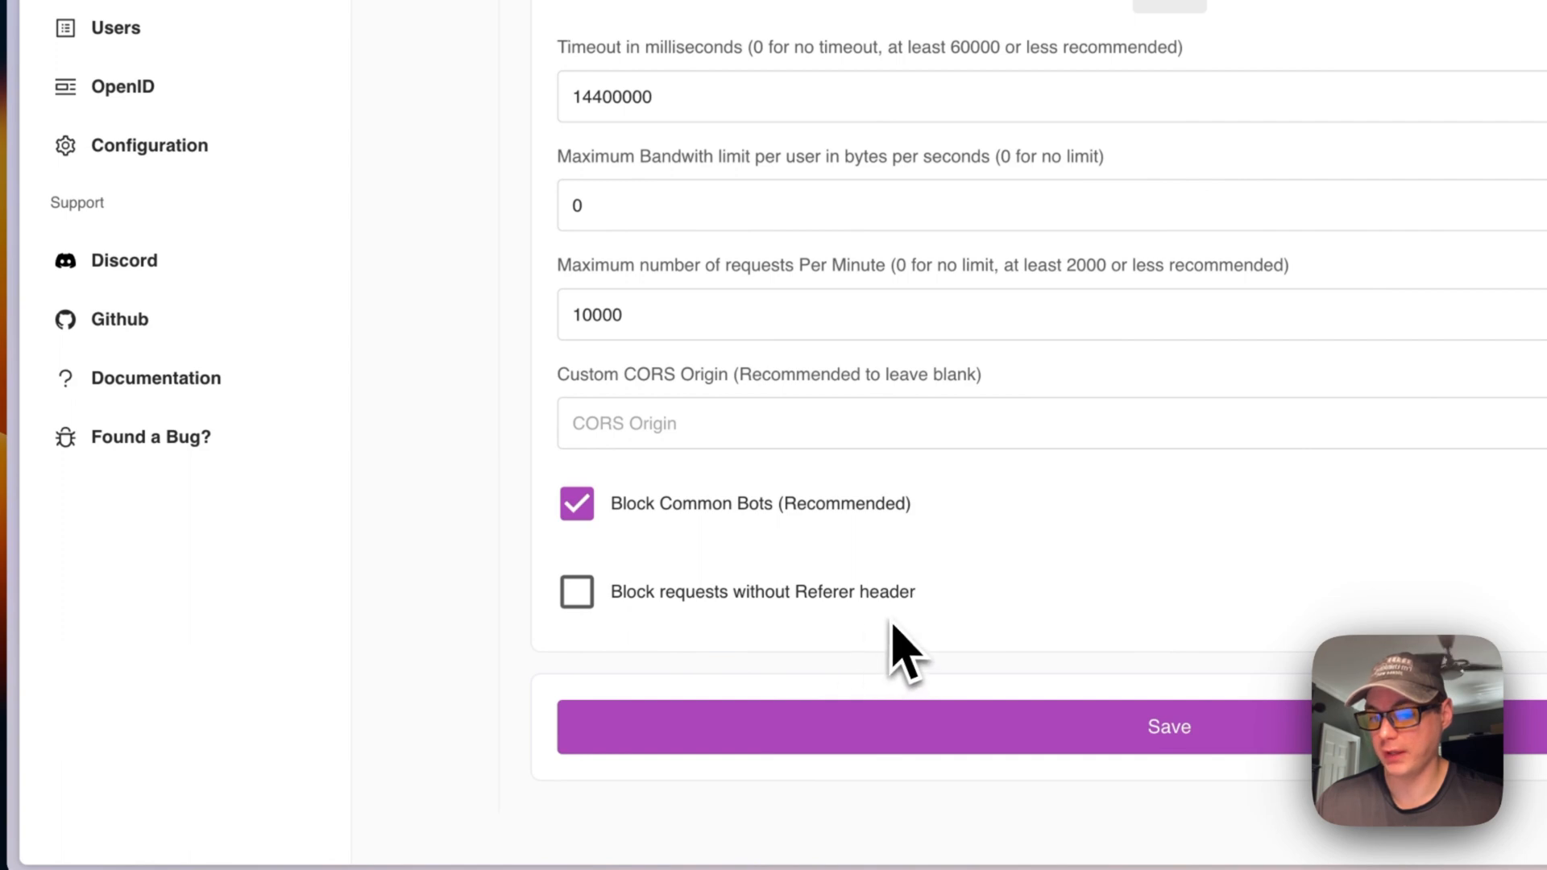
scroll(467, 269, up, 15)
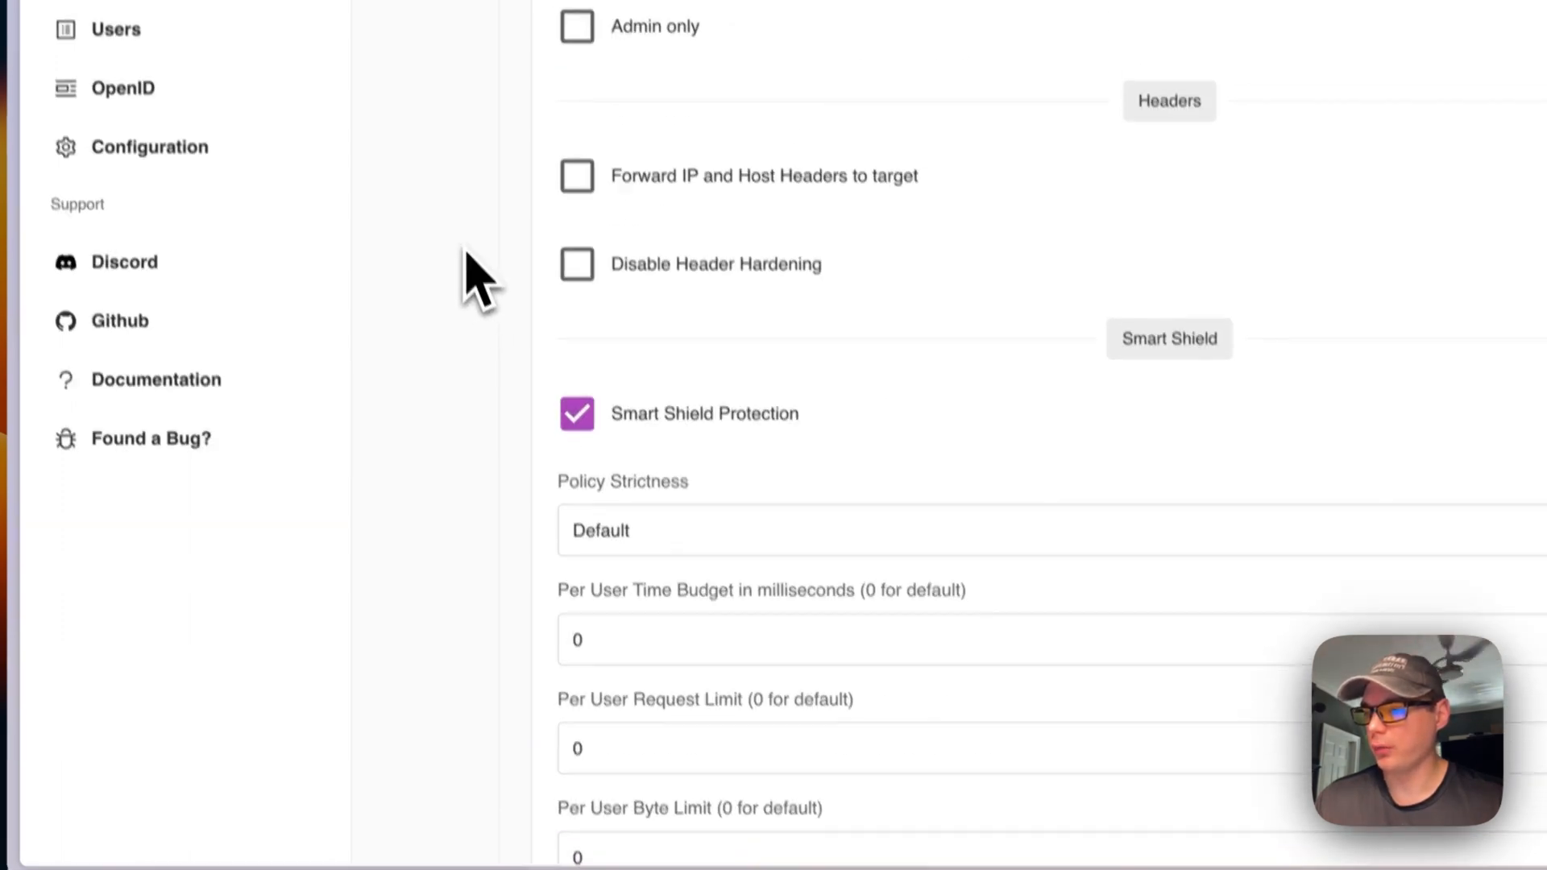
- Return to the ServApps, turn on Auto Update Container for glances and show the URL list
click(509, 169)
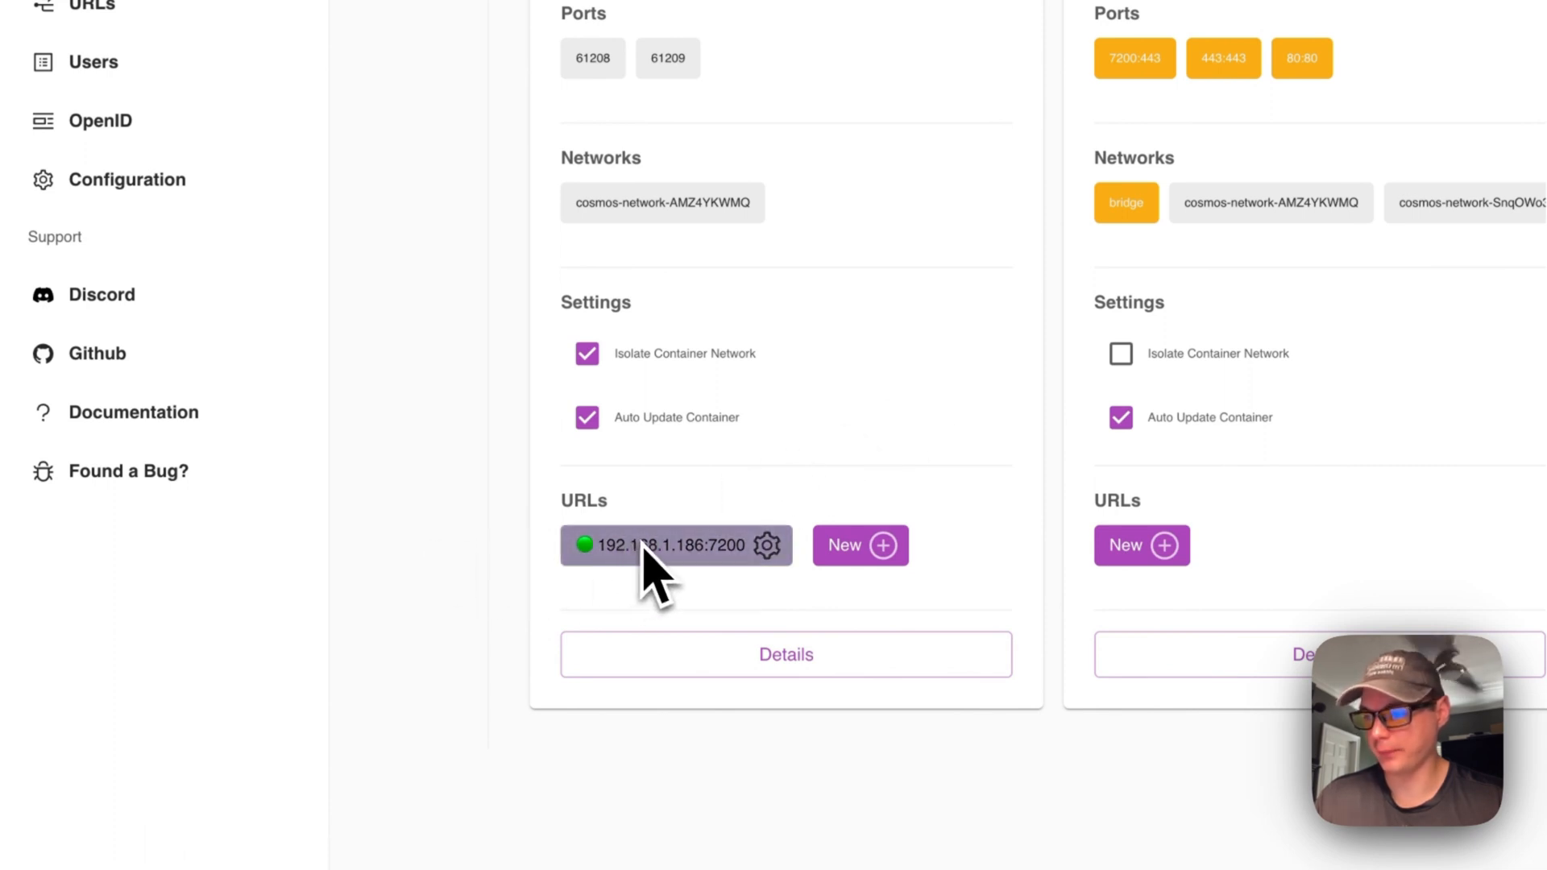
click(93, 5)
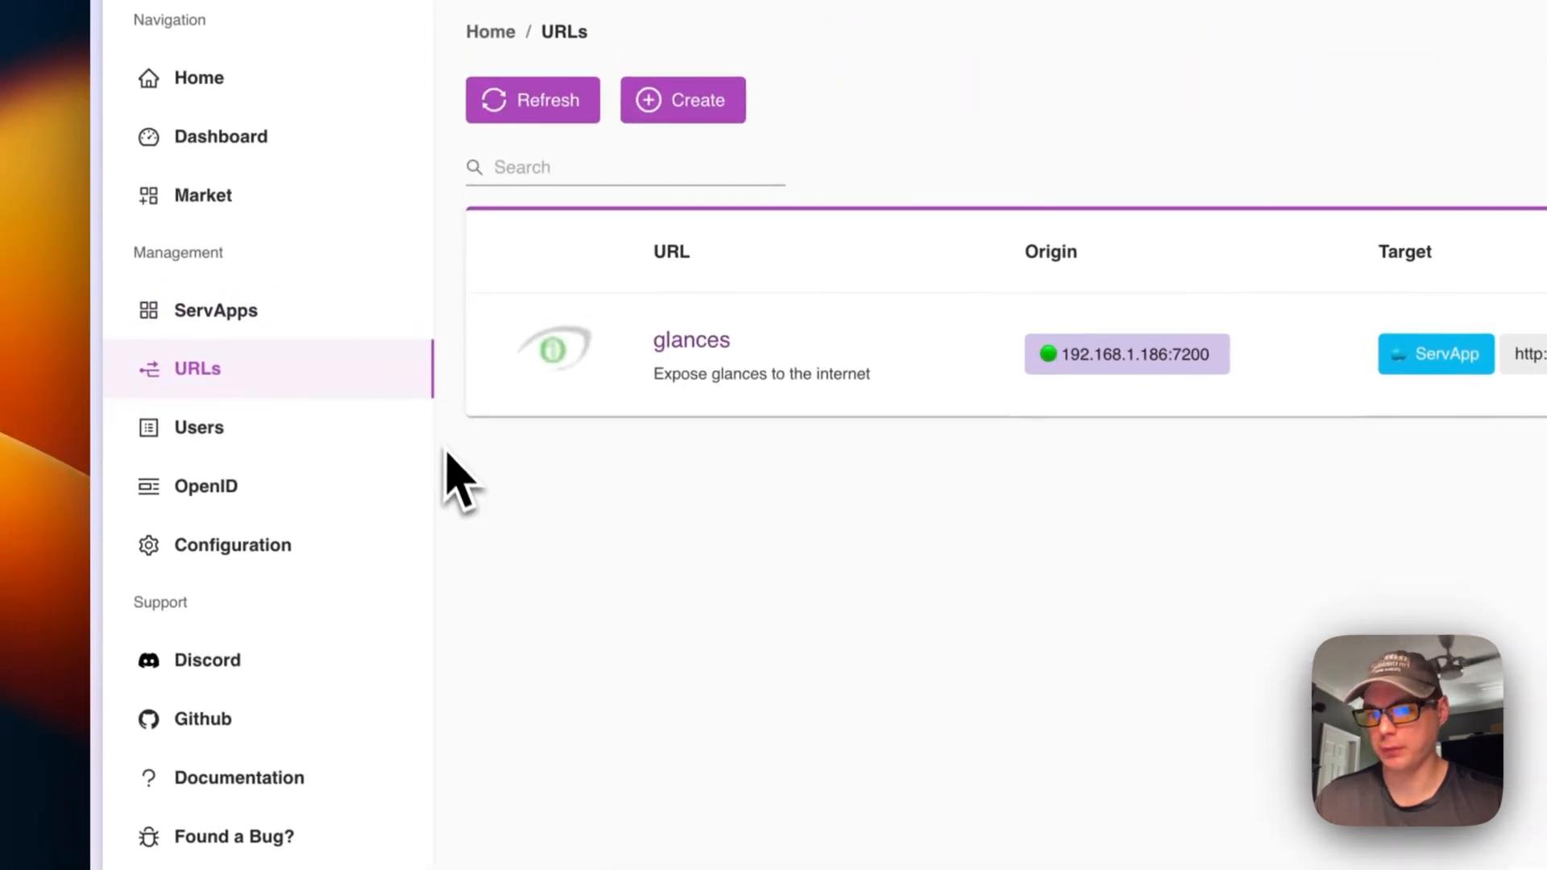
- Open the glances app from the Cosmos home page and examine its CPU statistics
click(187, 79)
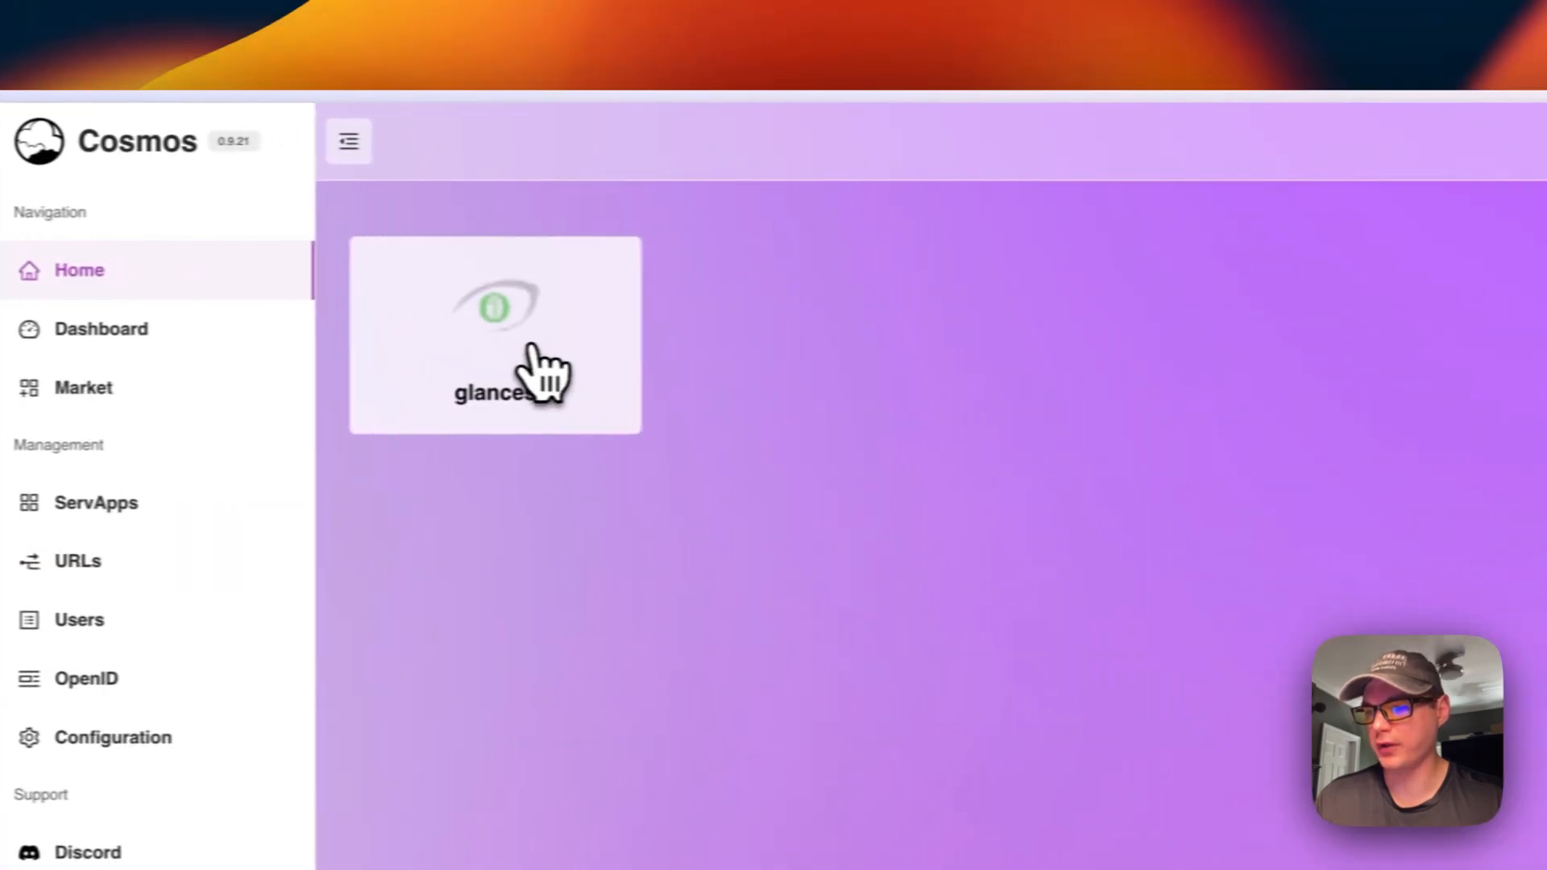
click(480, 371)
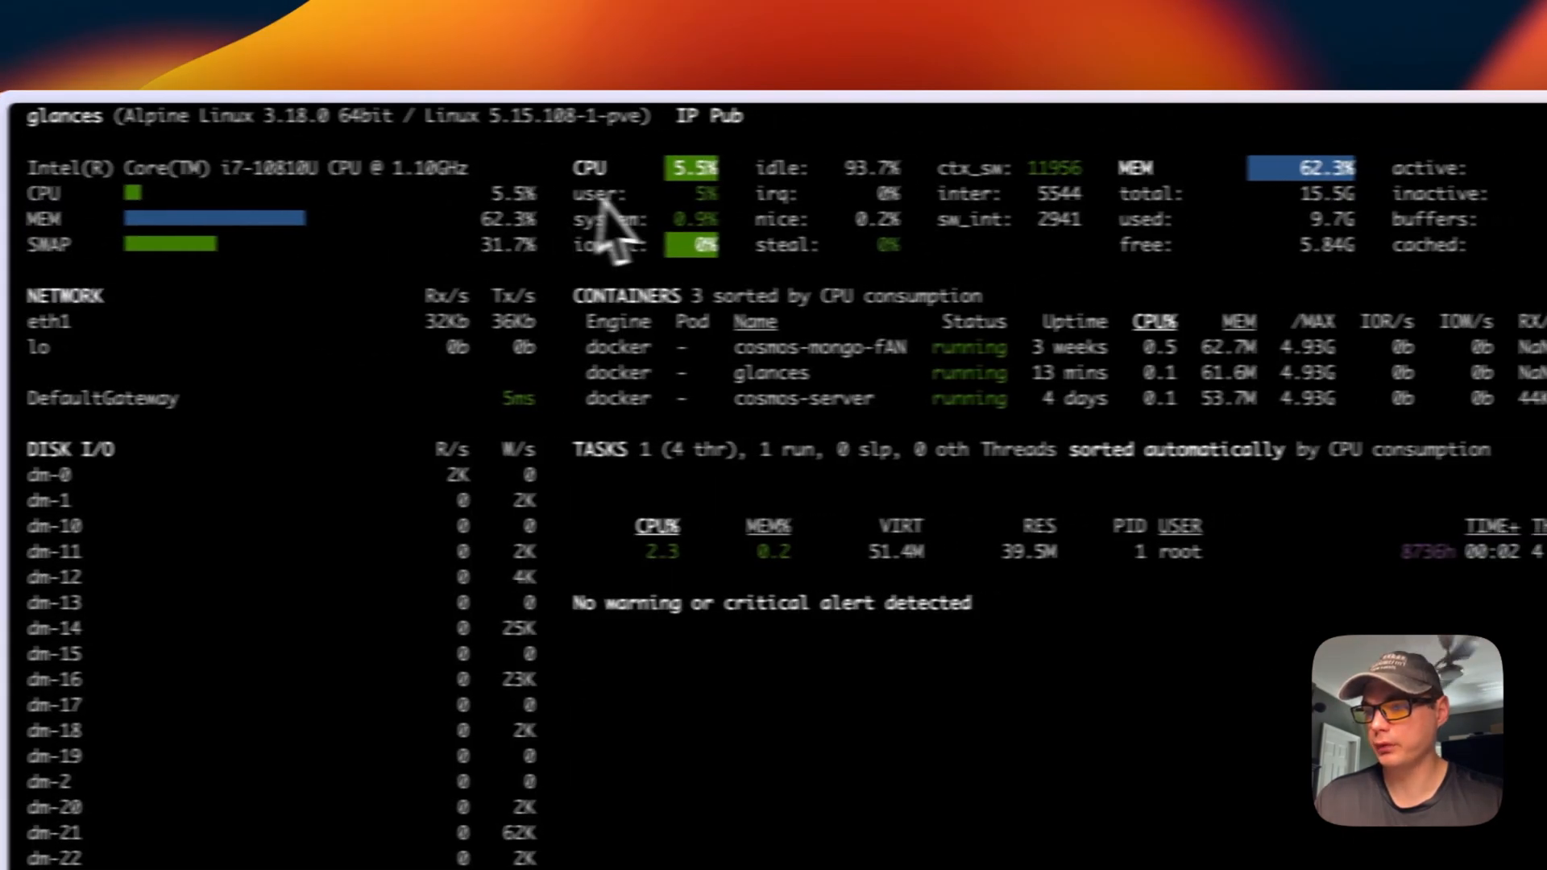
drag(501, 167, 1017, 240)
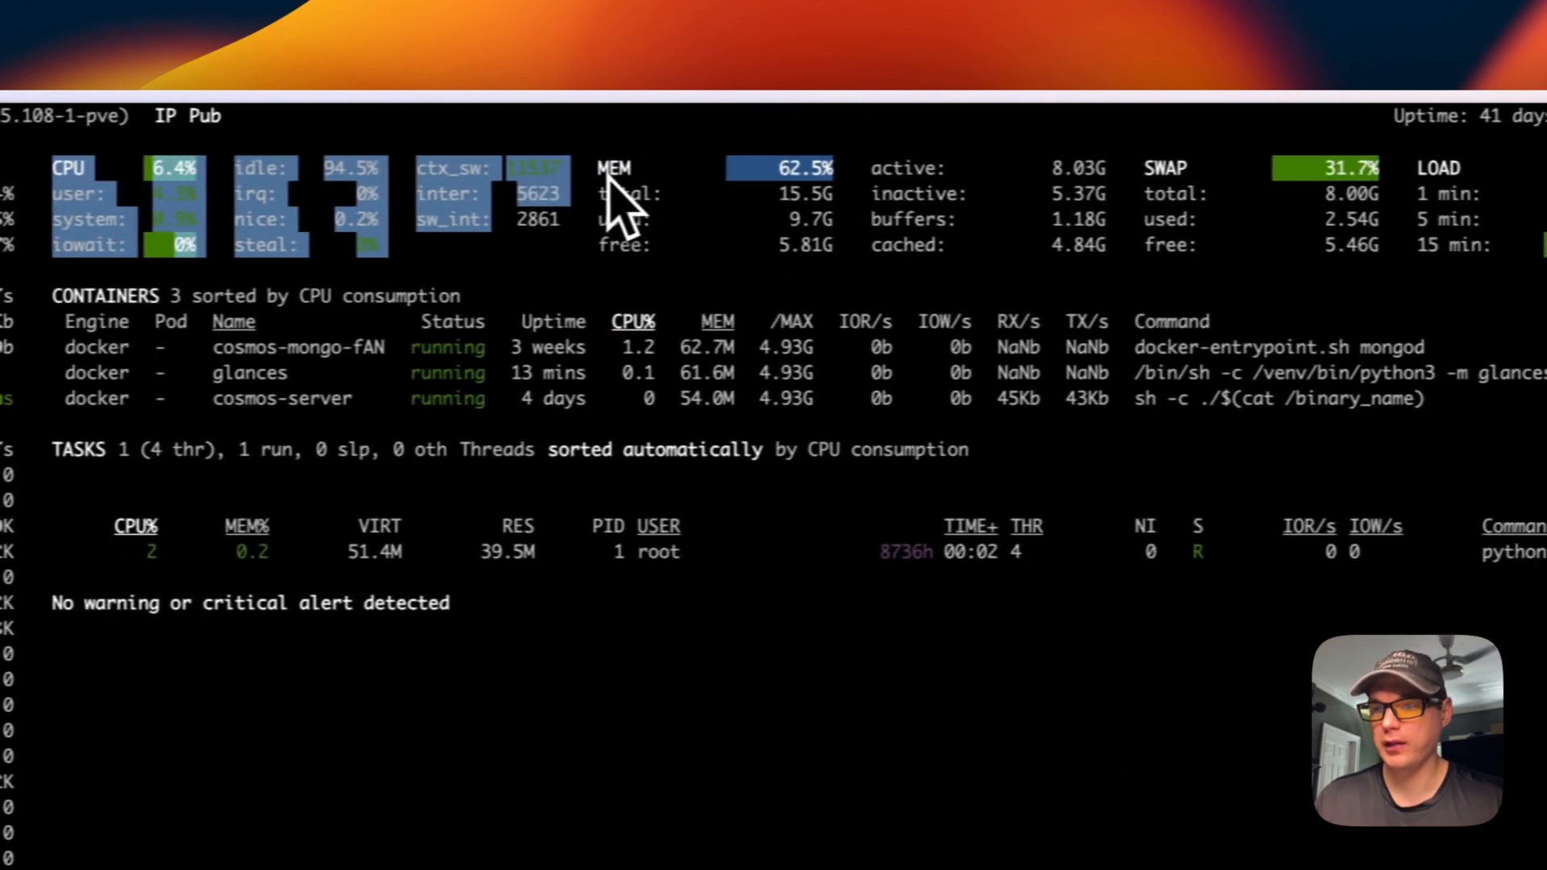